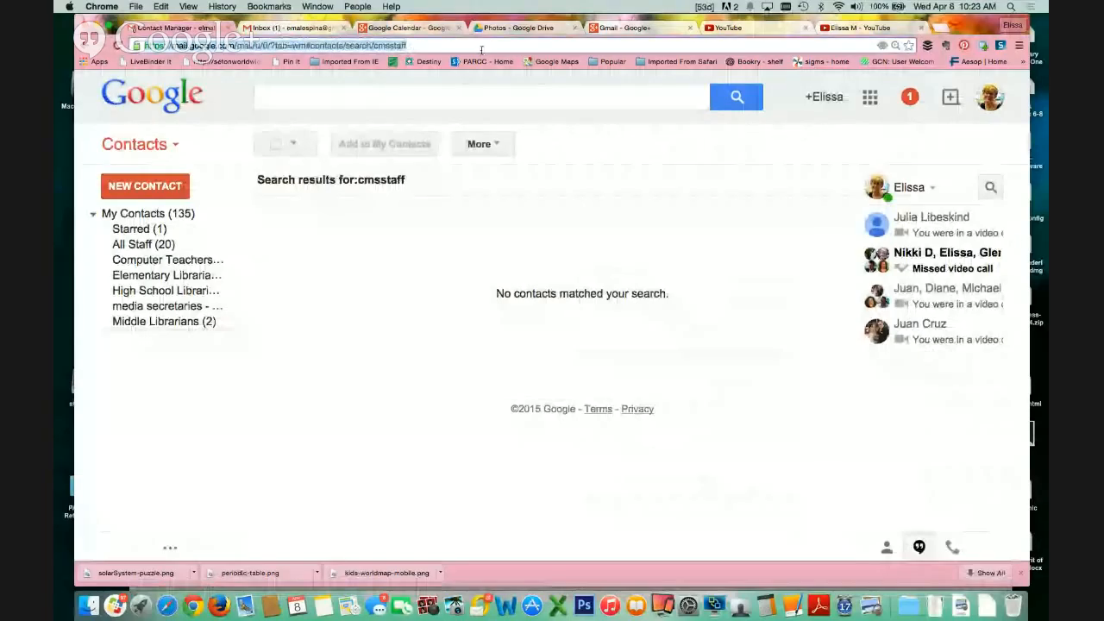
pyautogui.write('www.go')
pyautogui.press('Return')
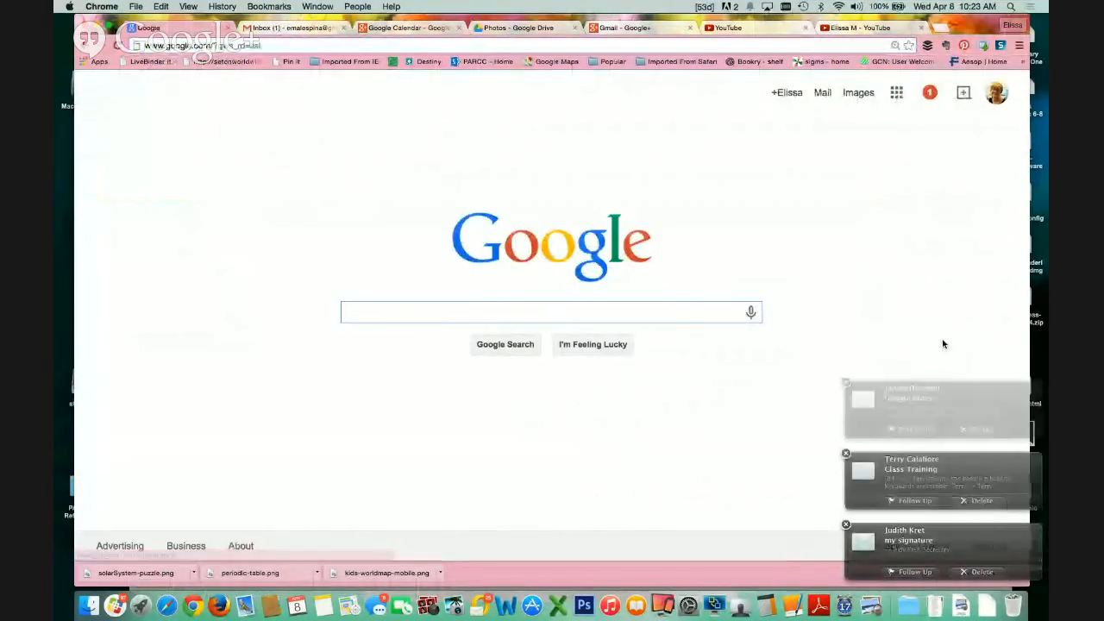
pyautogui.click(845, 382)
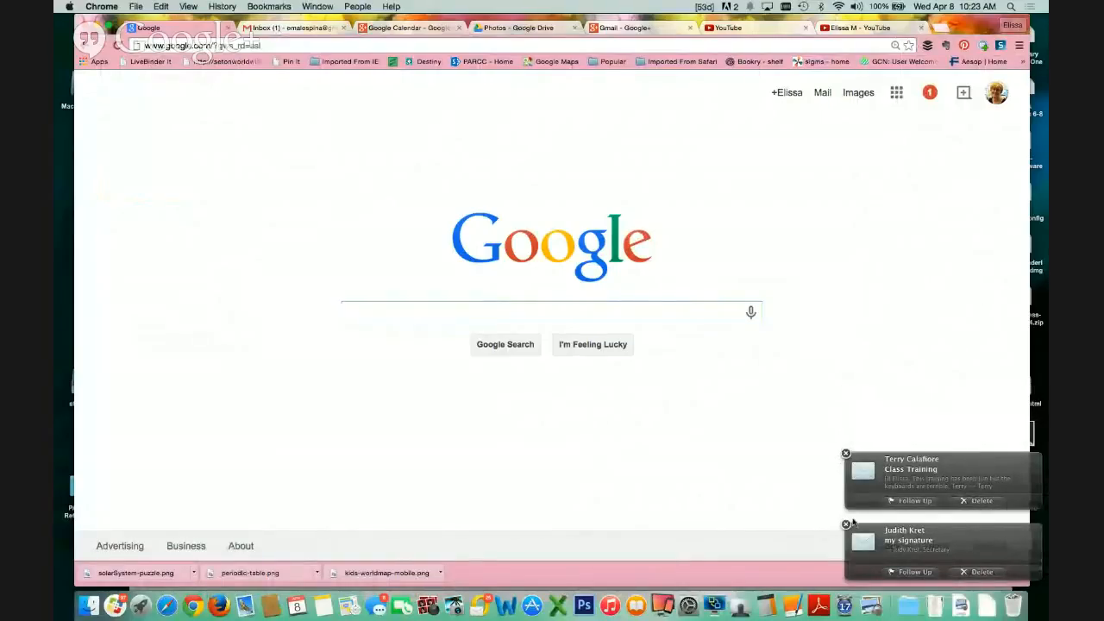
pyautogui.click(846, 525)
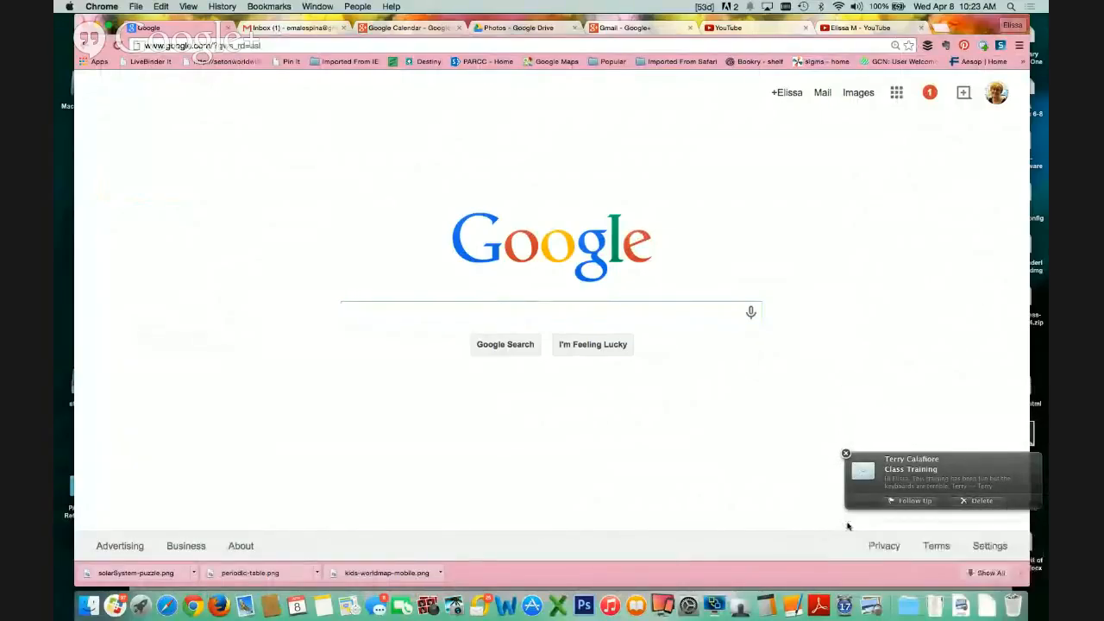
pyautogui.click(845, 454)
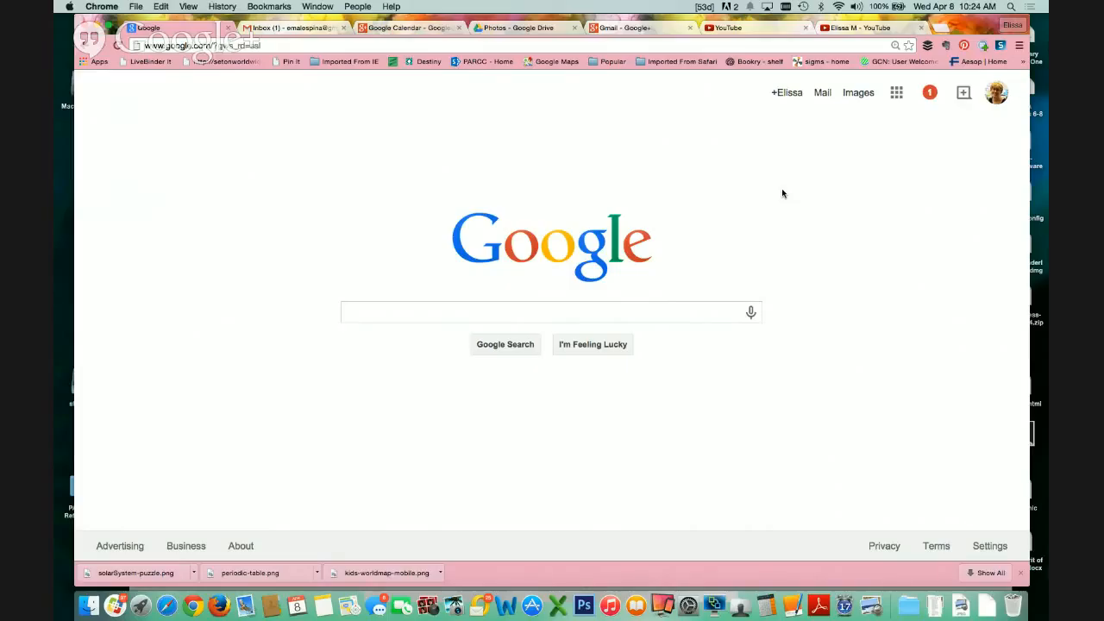
# Step: Open Google Calendar from the Google home page
pyautogui.click(897, 92)
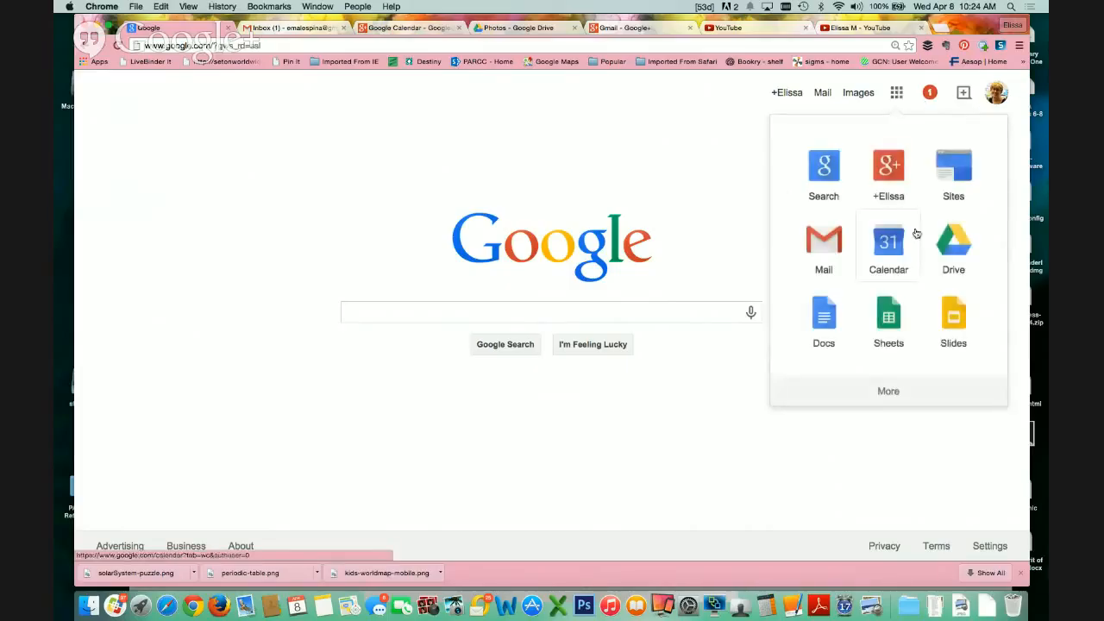
pyautogui.click(889, 246)
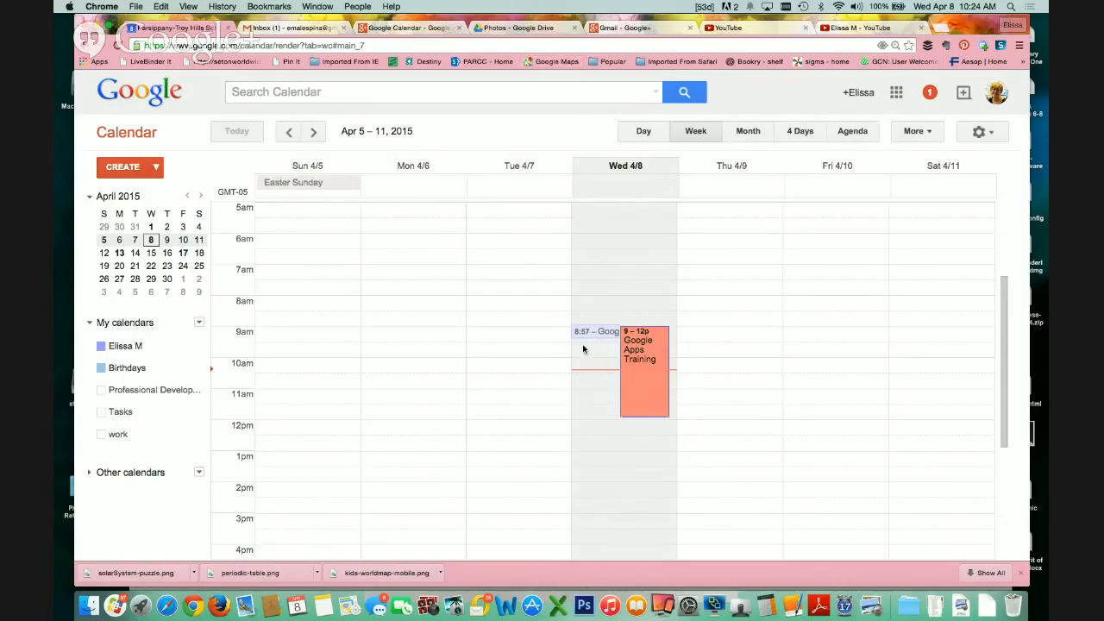
# Step: Examine the Google Apps Training event on Wed 4/8, including its guest list and the website link in its description, and return to the week view
pyautogui.click(643, 346)
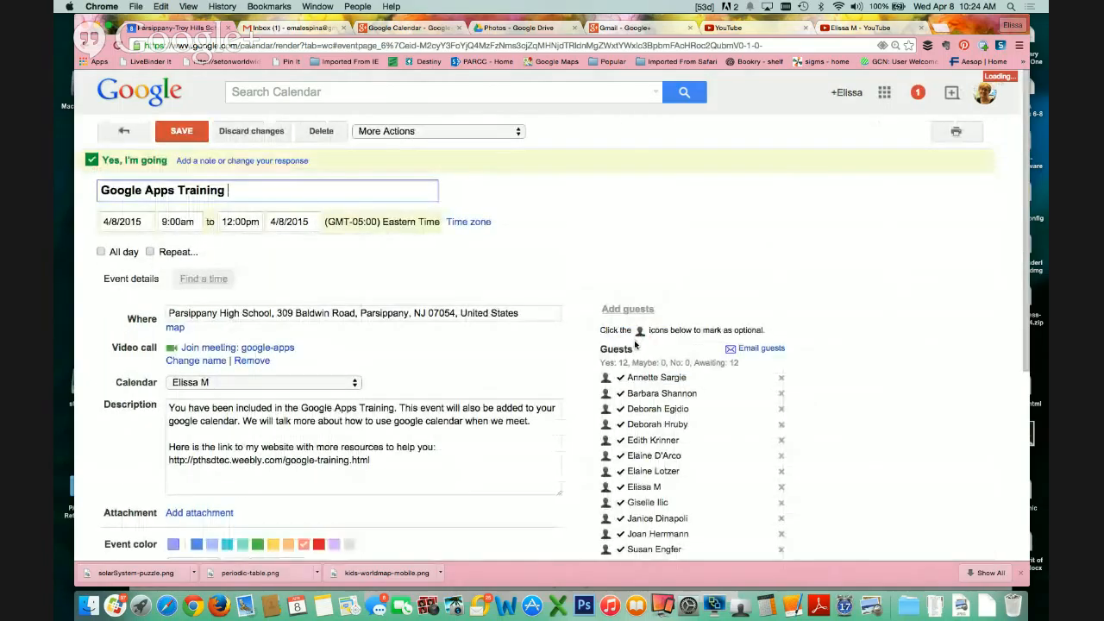
pyautogui.scroll(-1, 529, 222)
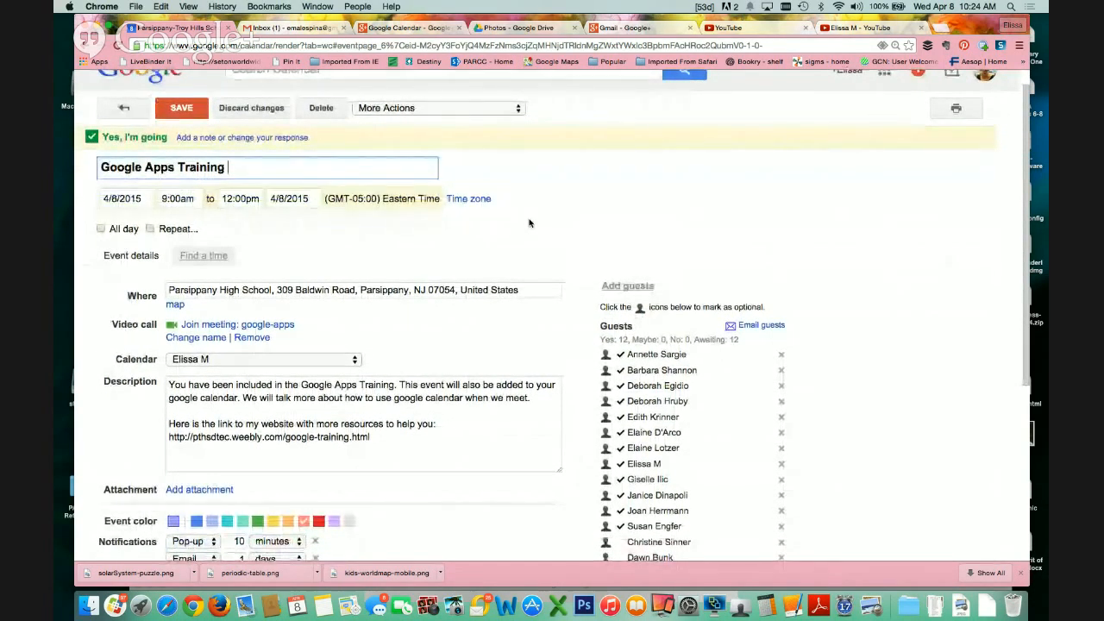
pyautogui.scroll(-2, 530, 223)
pyautogui.scroll(-3, 529, 222)
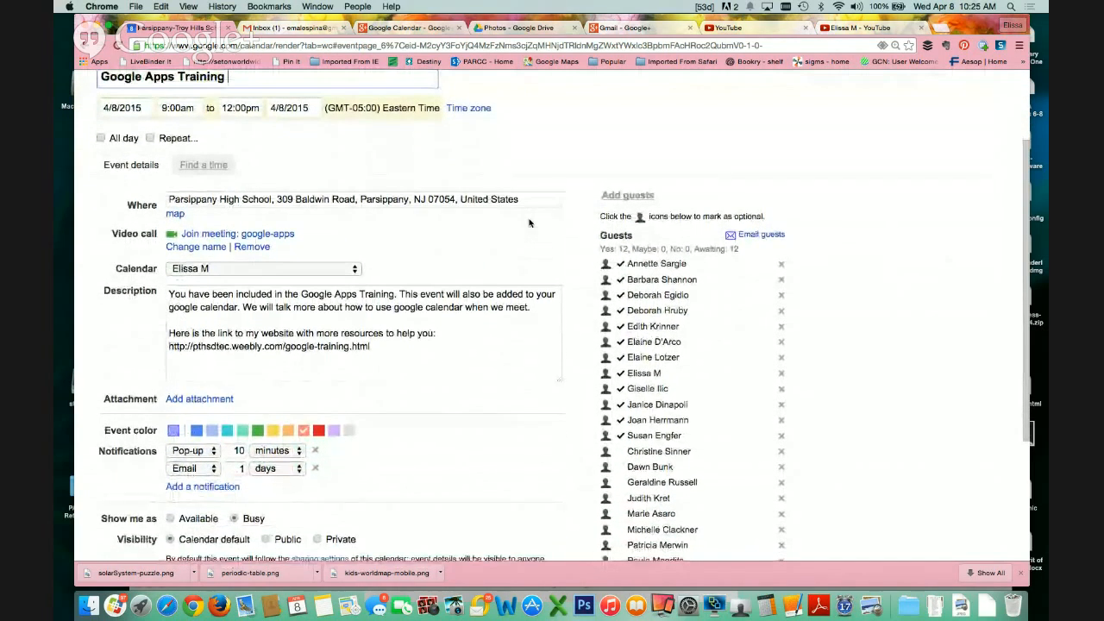
pyautogui.click(390, 350)
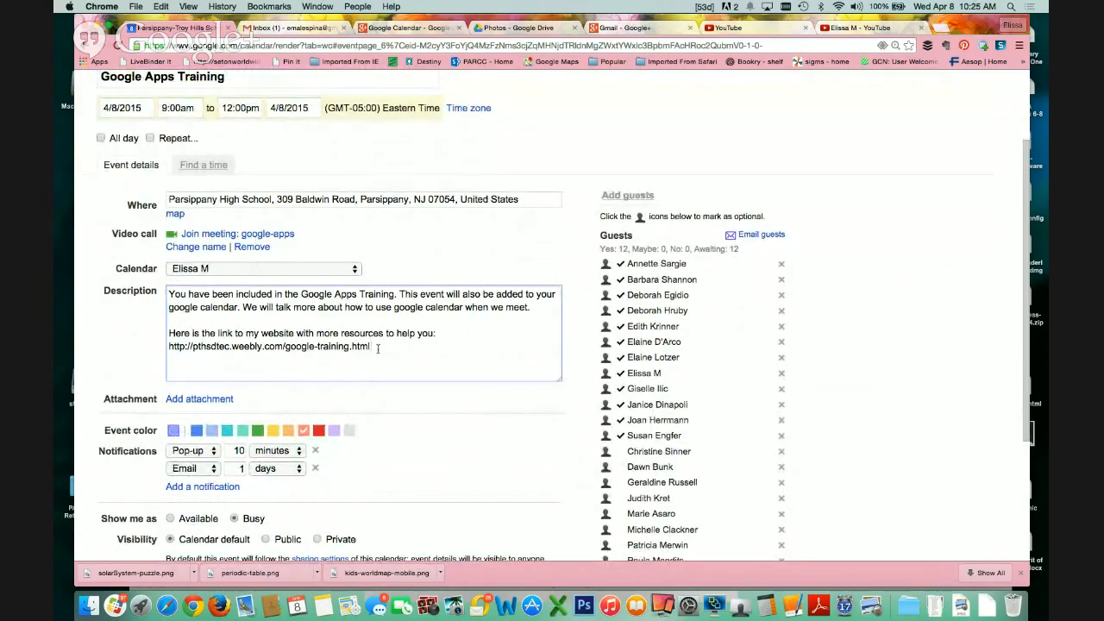
pyautogui.moveTo(372, 347); pyautogui.dragTo(163, 349)
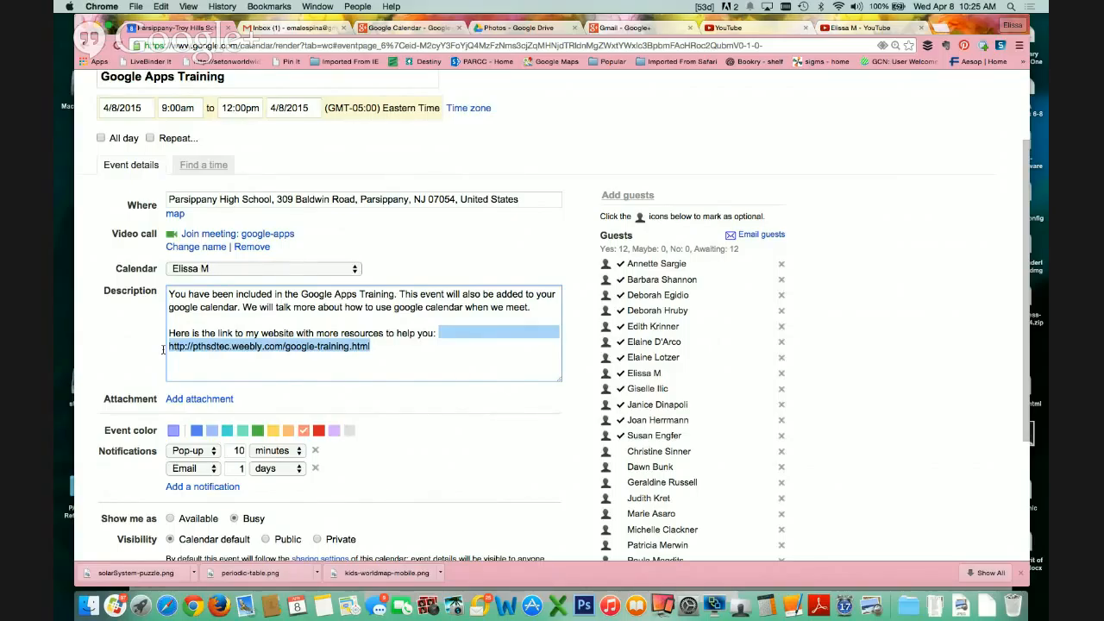
pyautogui.click(81, 47)
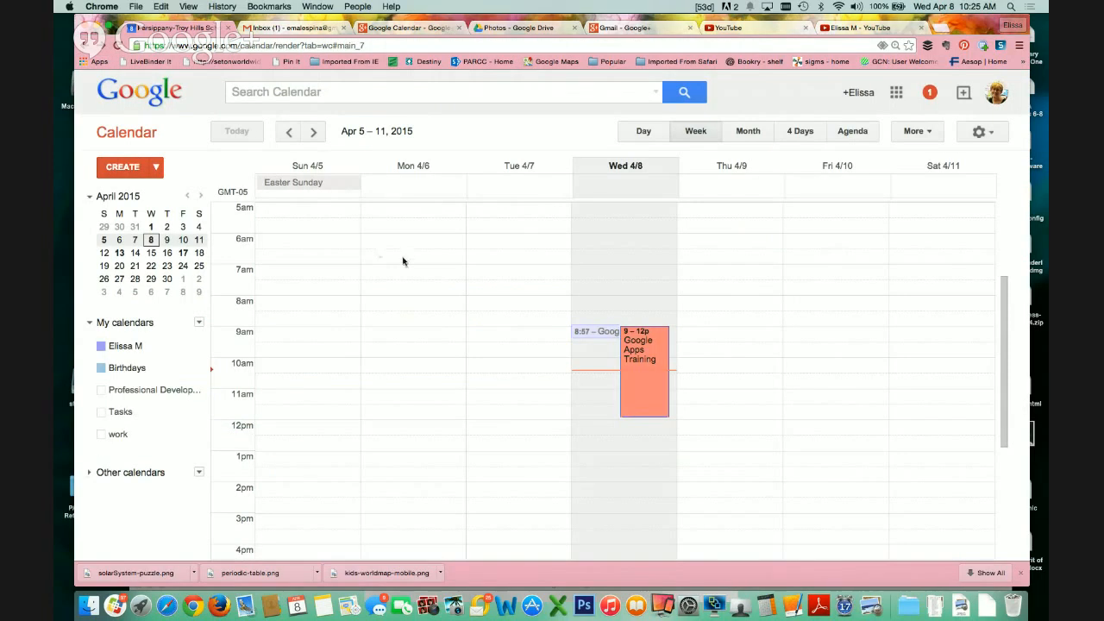
pyautogui.click(896, 92)
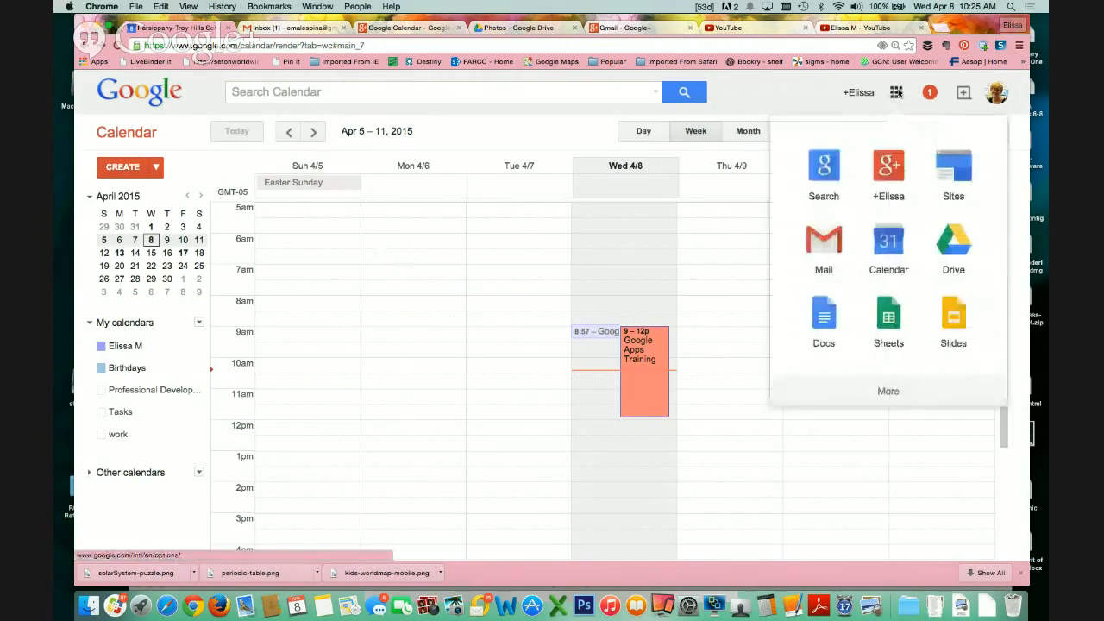
pyautogui.click(473, 248)
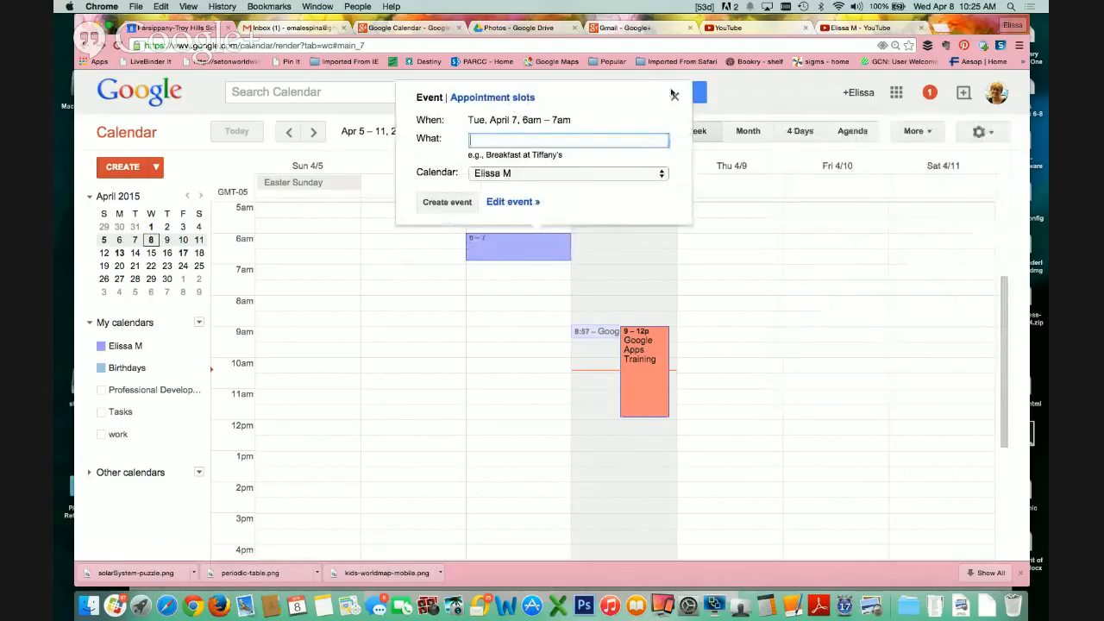
pyautogui.click(675, 95)
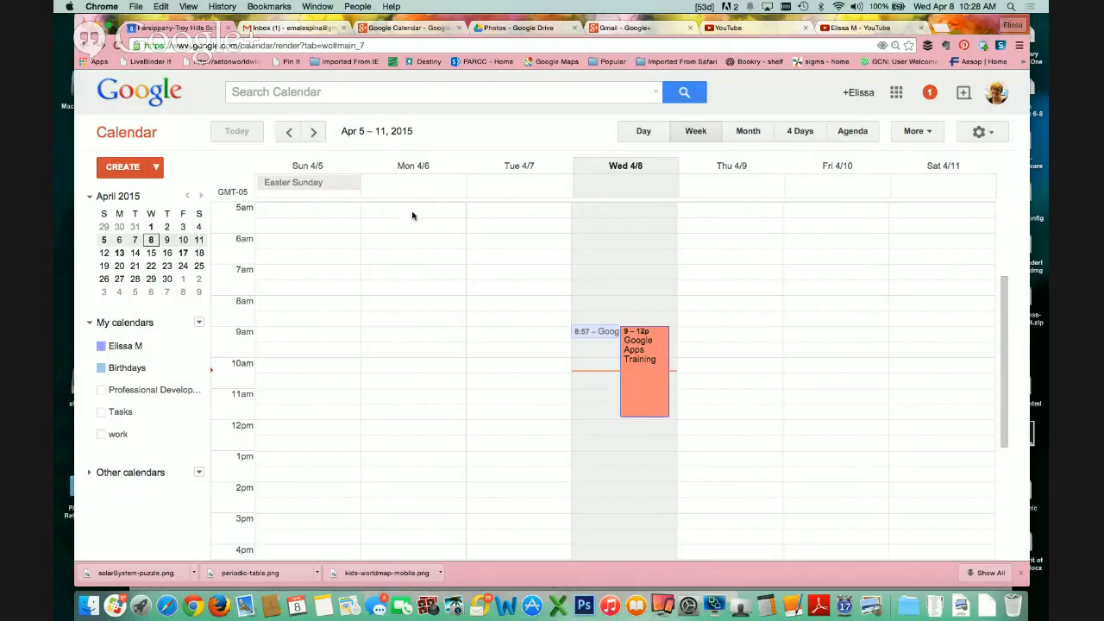
# Step: Create an event named "Testing out calendar" on Thu, April 9, 6am – 7am in the personal calendar
pyautogui.click(725, 245)
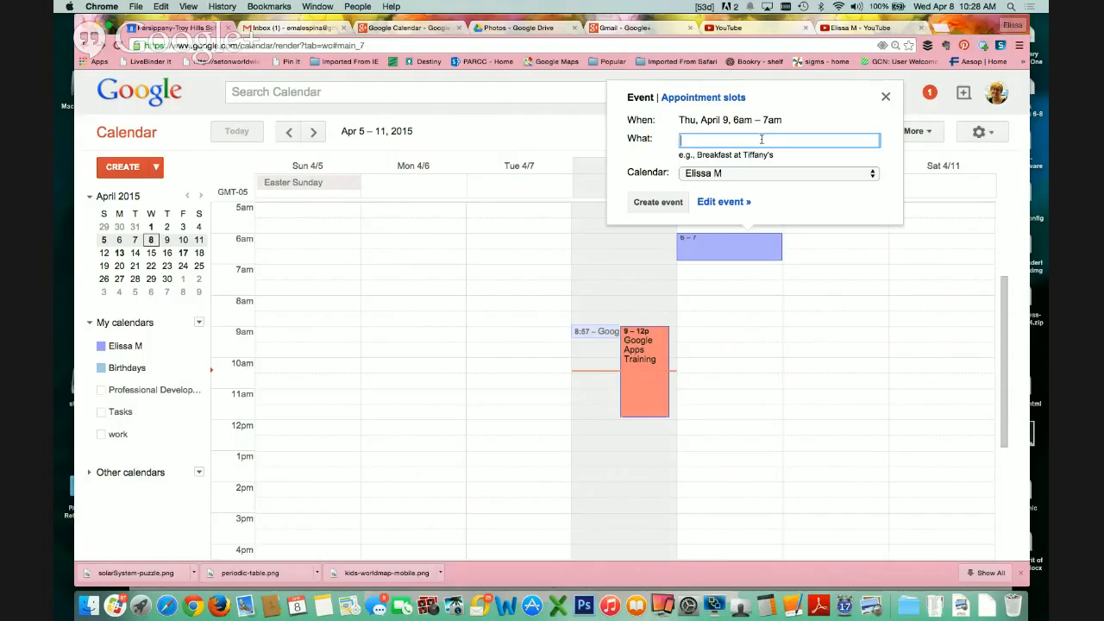
pyautogui.write('Testing out calendar')
pyautogui.click(838, 177)
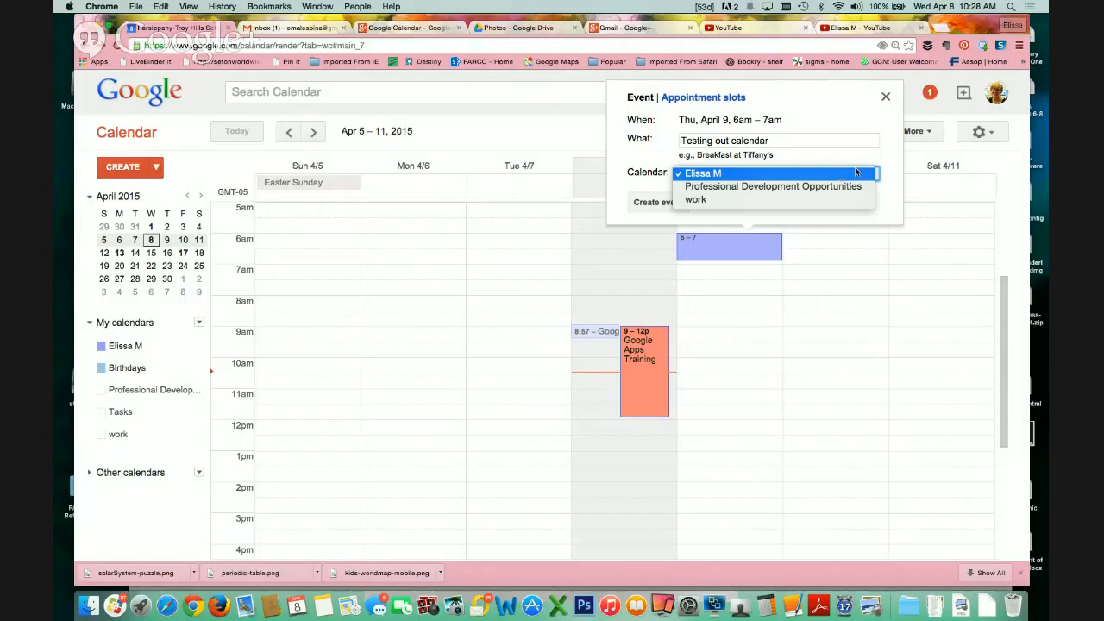
pyautogui.click(857, 174)
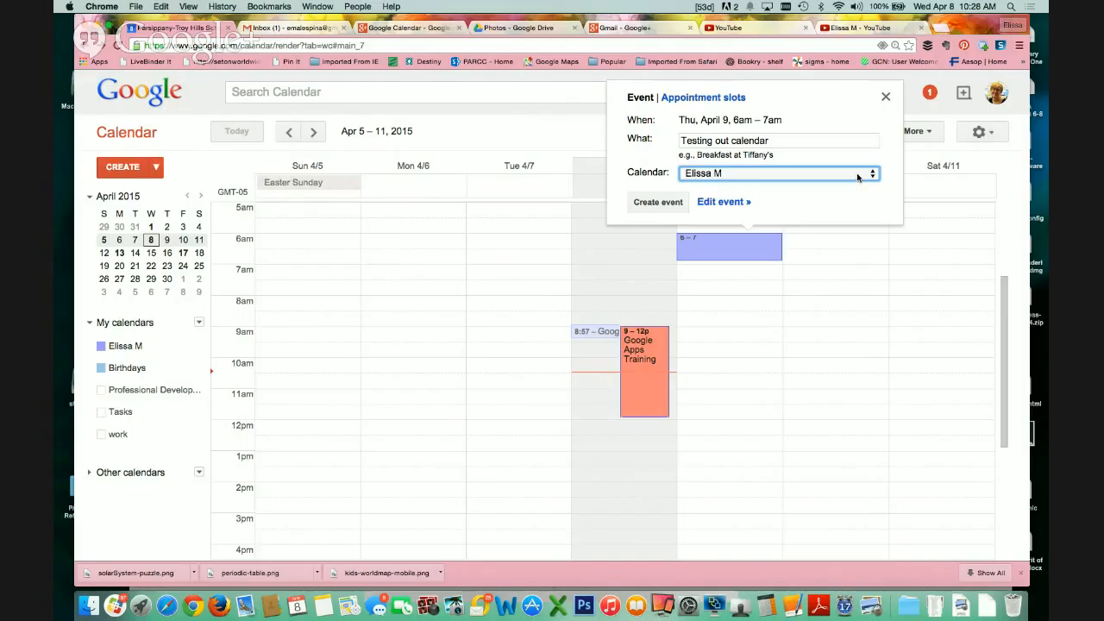
pyautogui.click(857, 175)
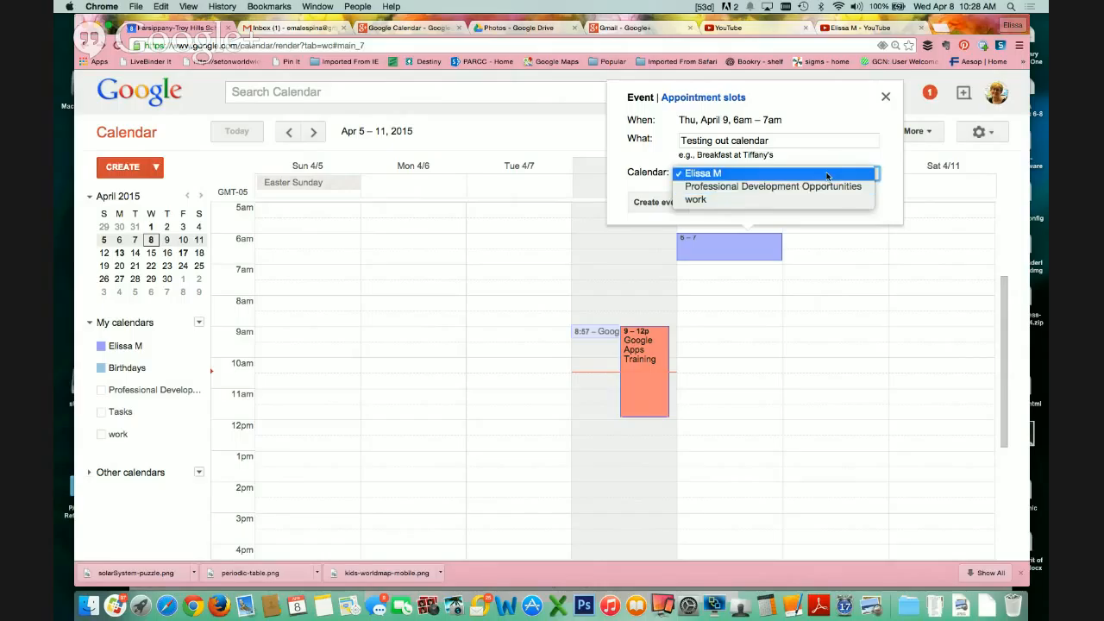
pyautogui.click(830, 176)
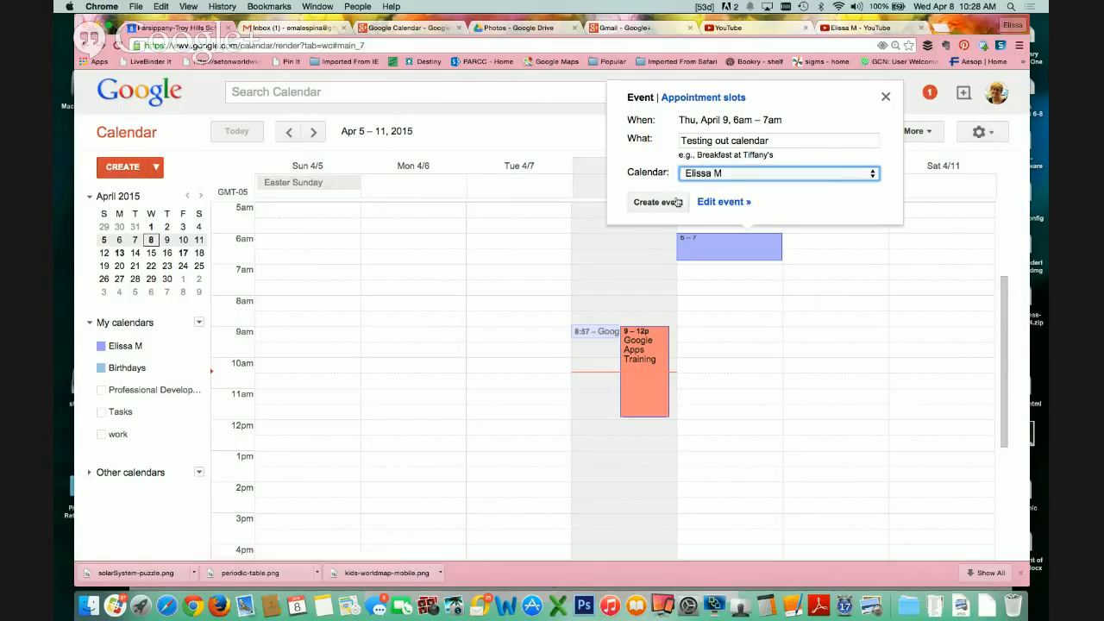
pyautogui.click(671, 204)
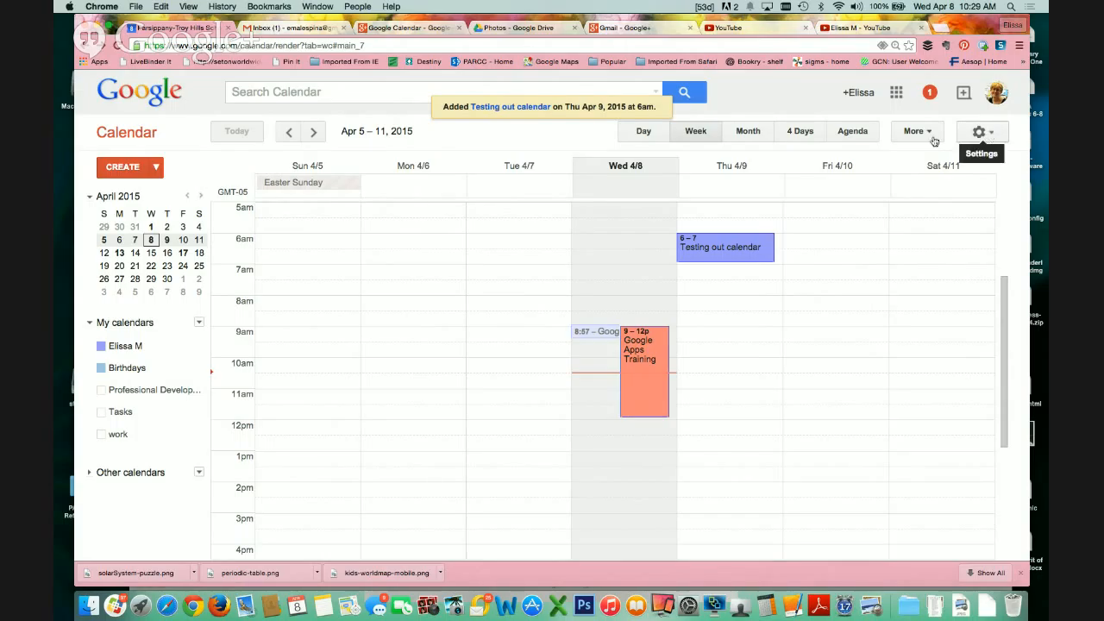
pyautogui.click(747, 313)
pyautogui.click(748, 313)
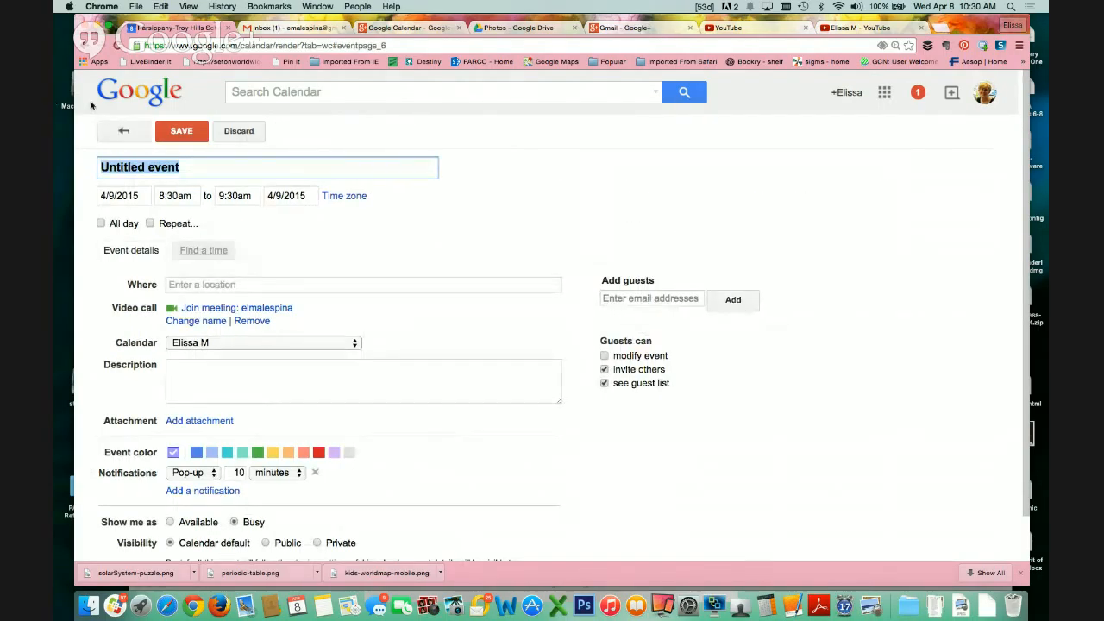
pyautogui.click(239, 130)
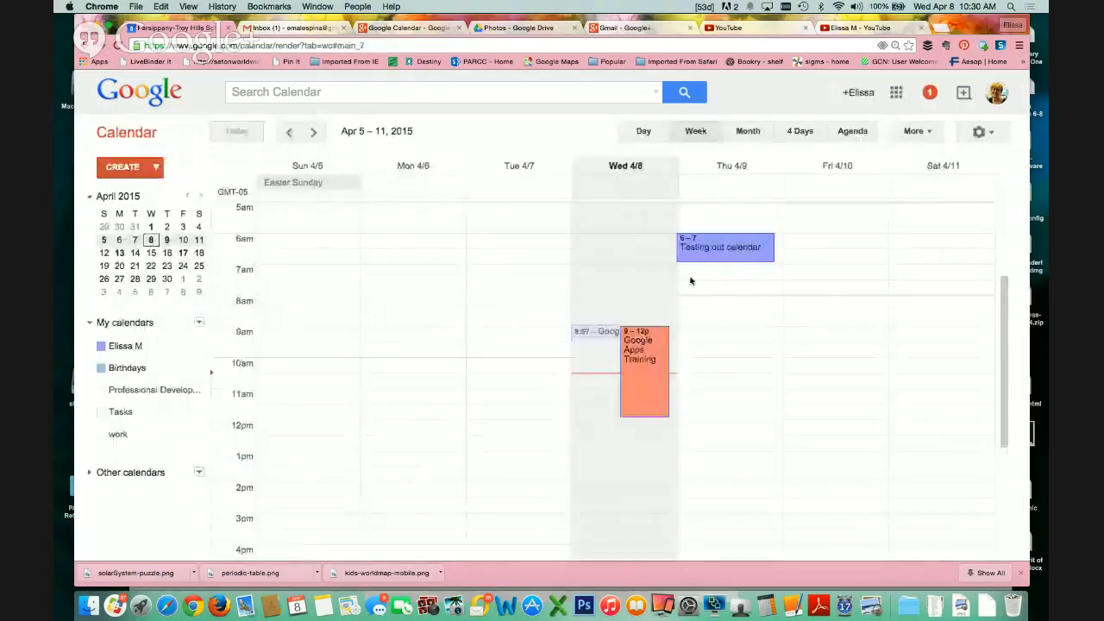
# Step: Create an event named "test 2" on Thu, April 9, 8:30am – 9:30am in the work calendar
pyautogui.click(698, 317)
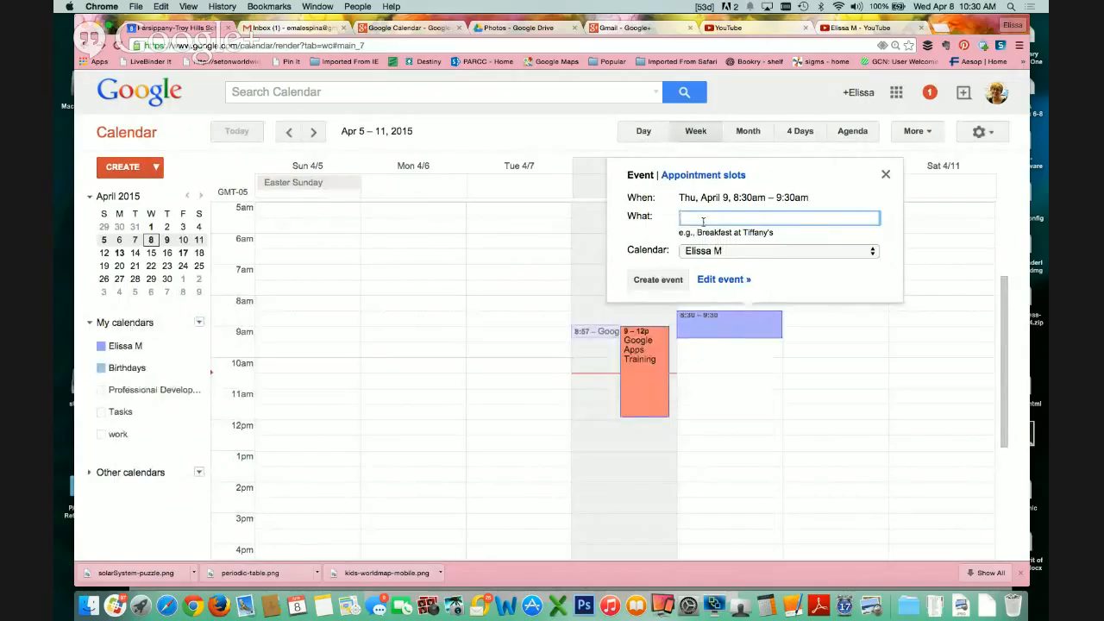
pyautogui.write('test 2')
pyautogui.click(755, 251)
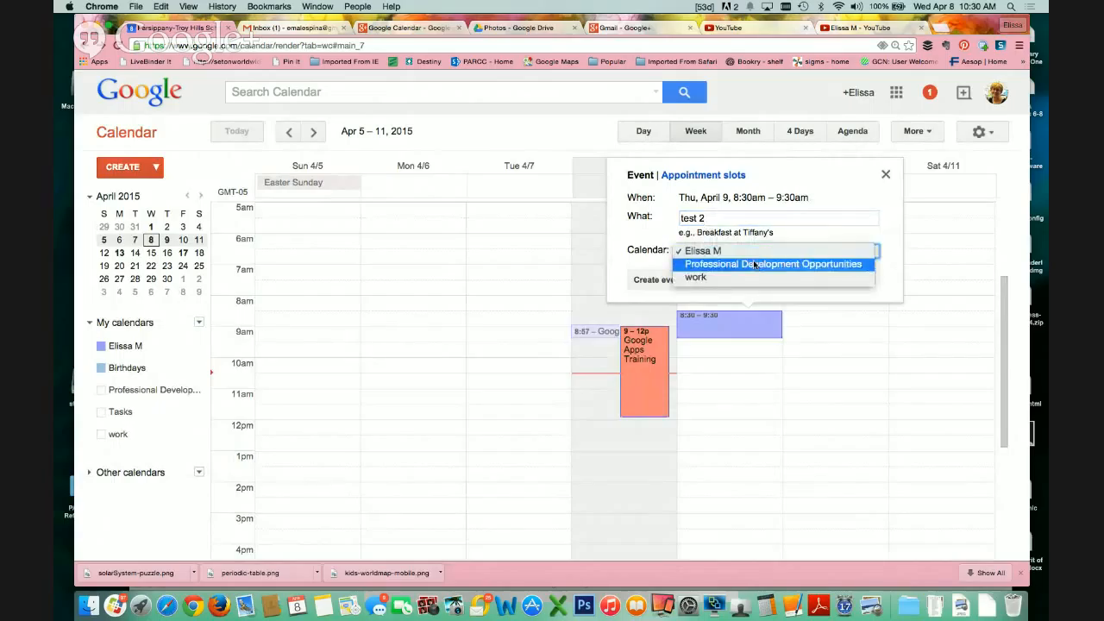
pyautogui.click(749, 279)
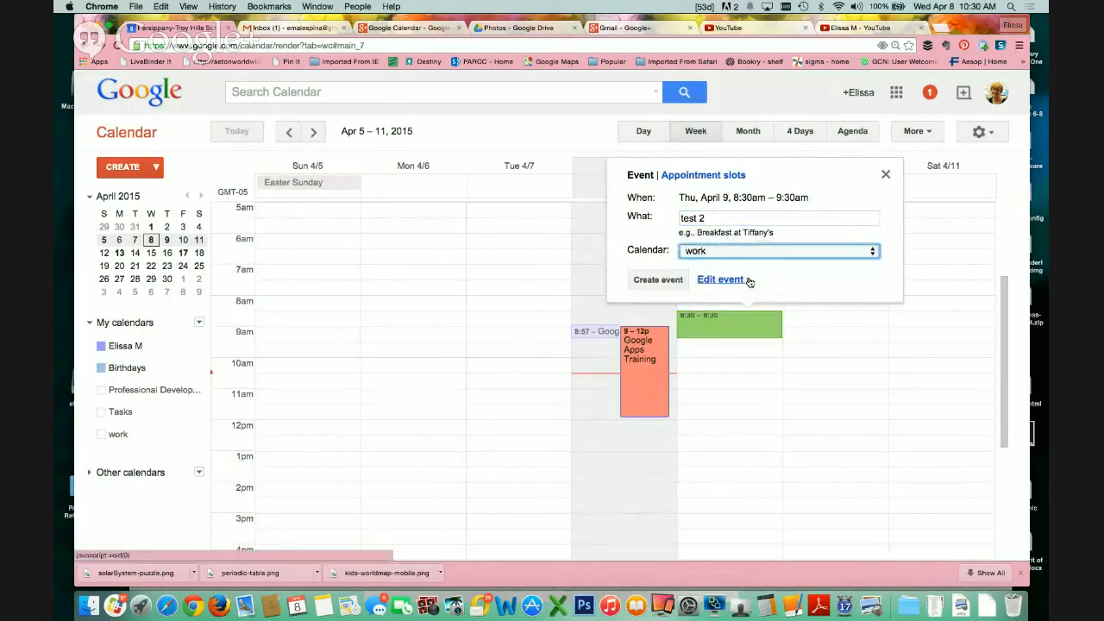
pyautogui.click(673, 281)
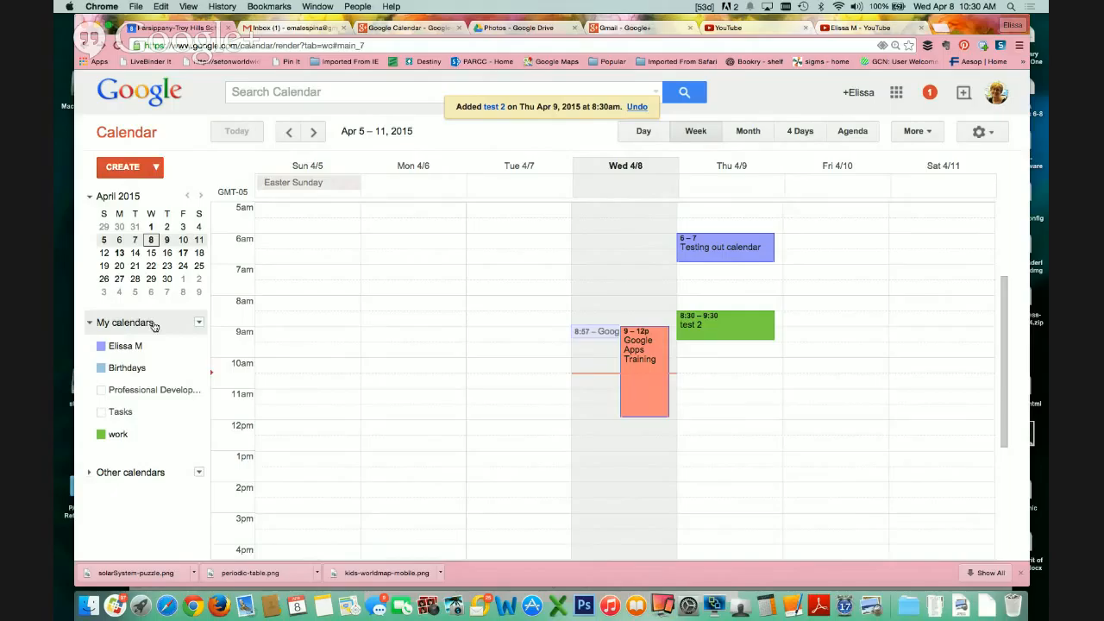
# Step: Toggle the visibility of the personal, work and Tasks calendars, leaving personal and work shown and Tasks hidden
pyautogui.click(148, 346)
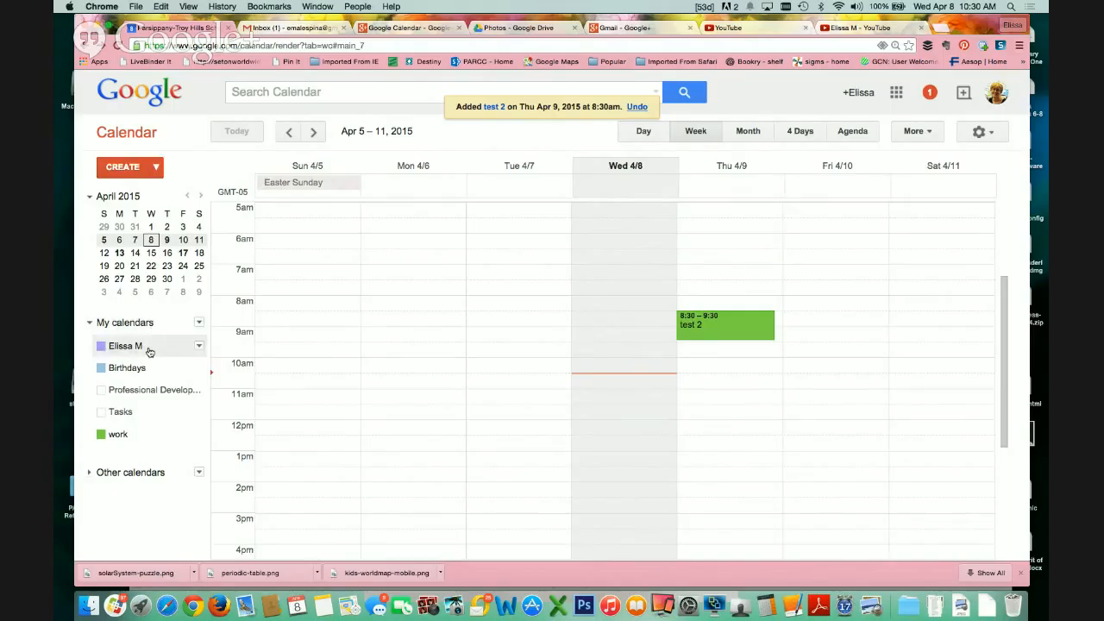
pyautogui.click(125, 325)
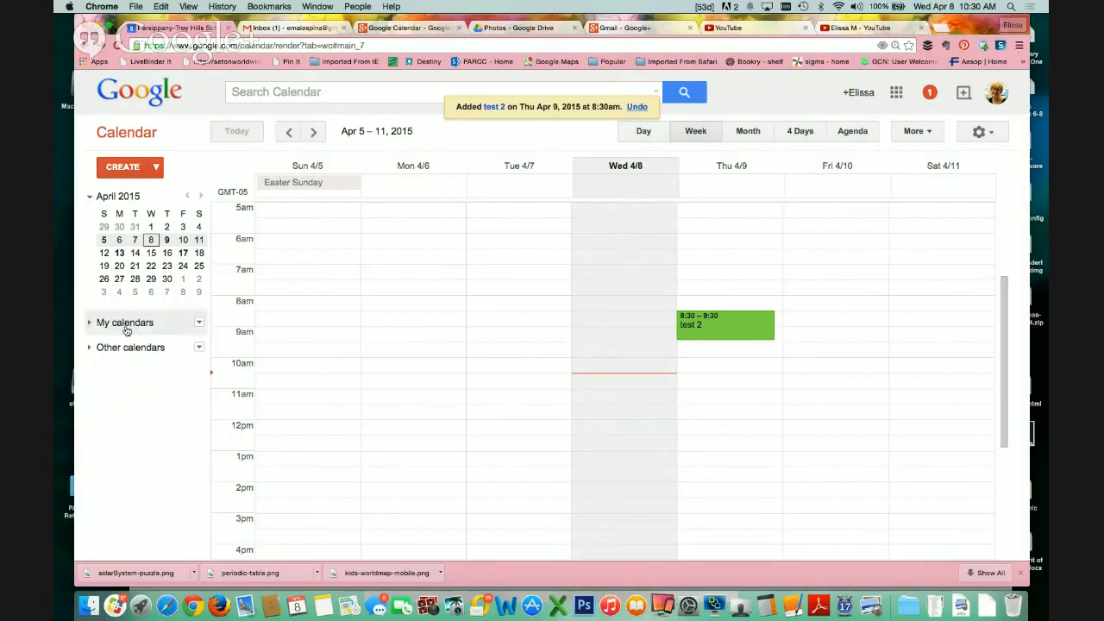
pyautogui.click(125, 327)
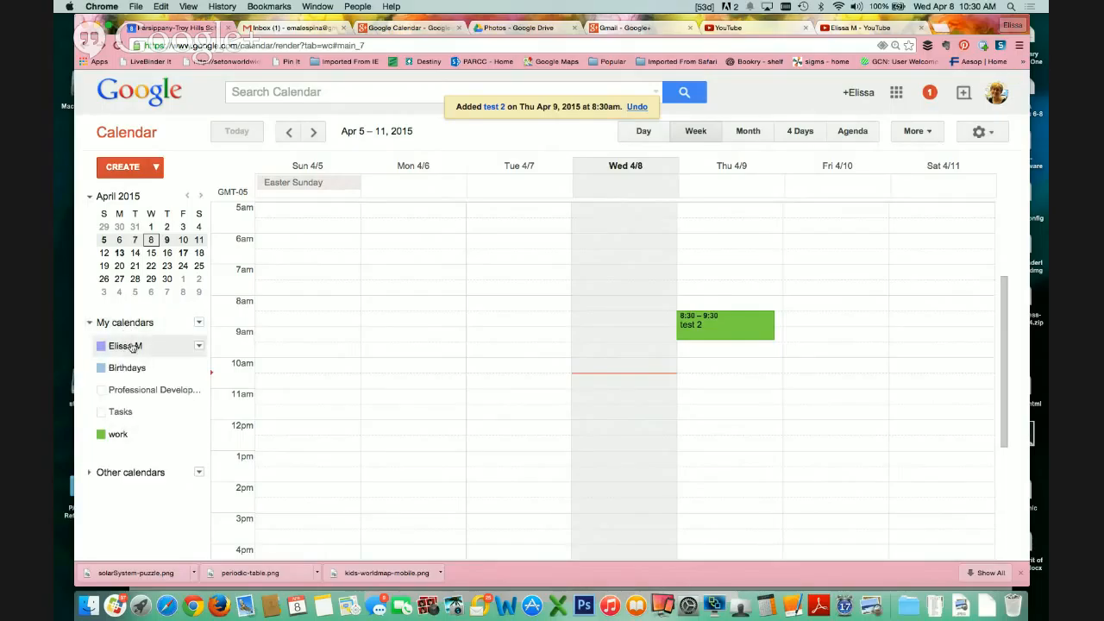
pyautogui.click(129, 346)
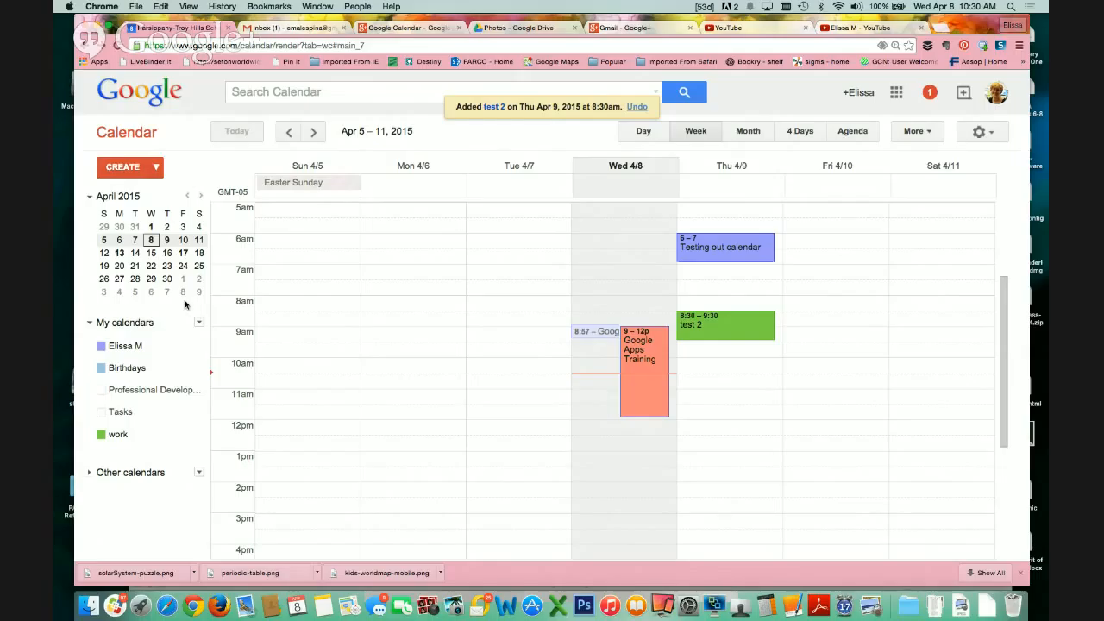
pyautogui.click(123, 434)
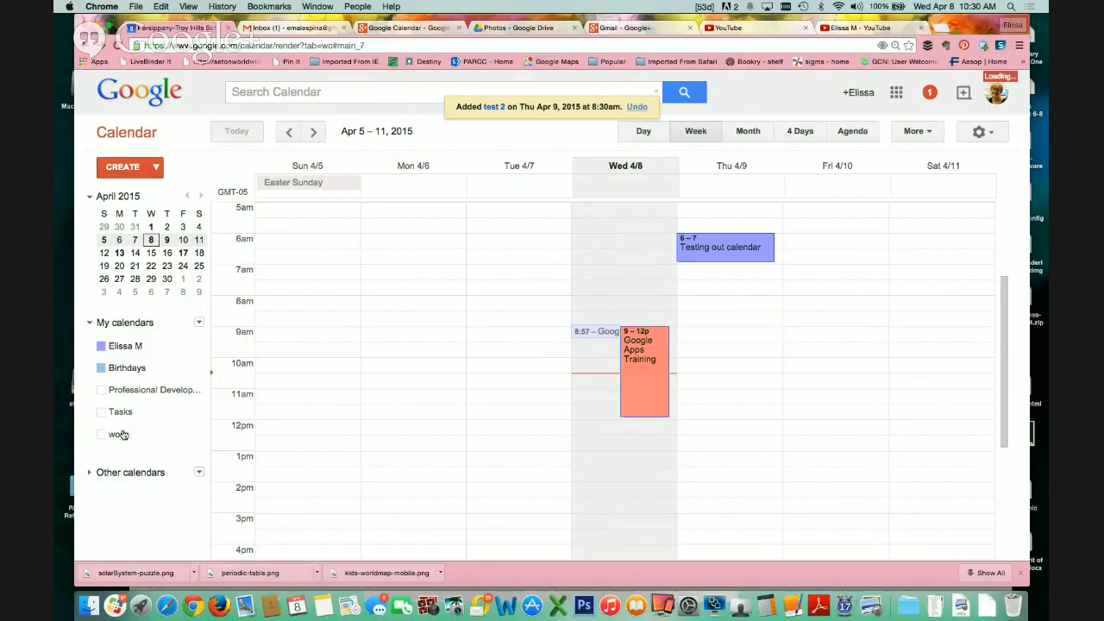
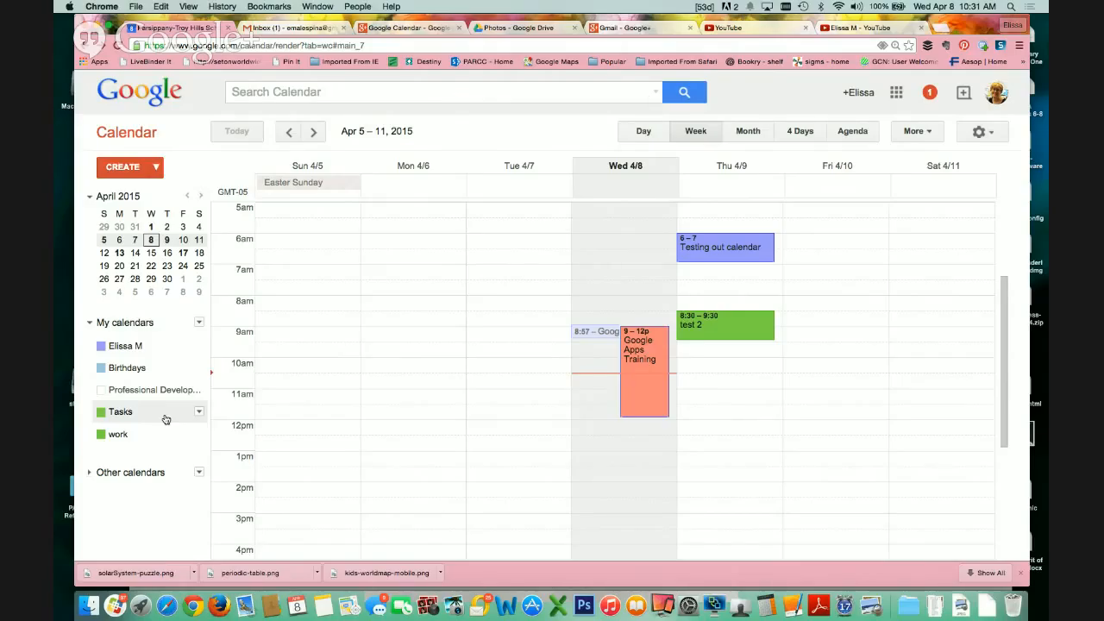
pyautogui.click(165, 420)
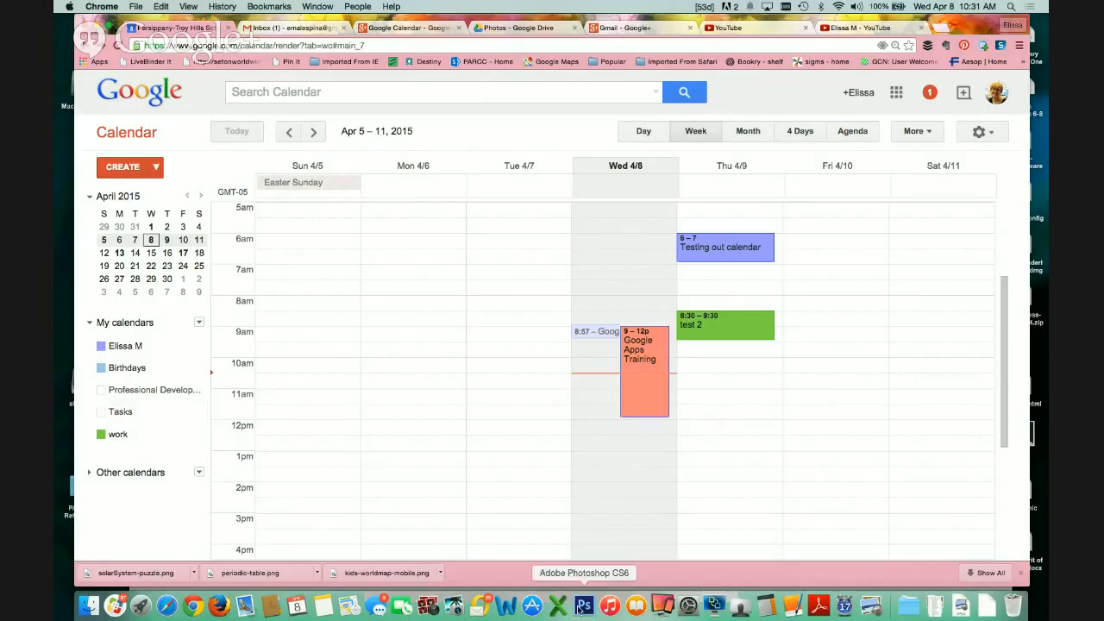
# Step: Delete the "test 2" event on Thu, April 9
pyautogui.click(723, 322)
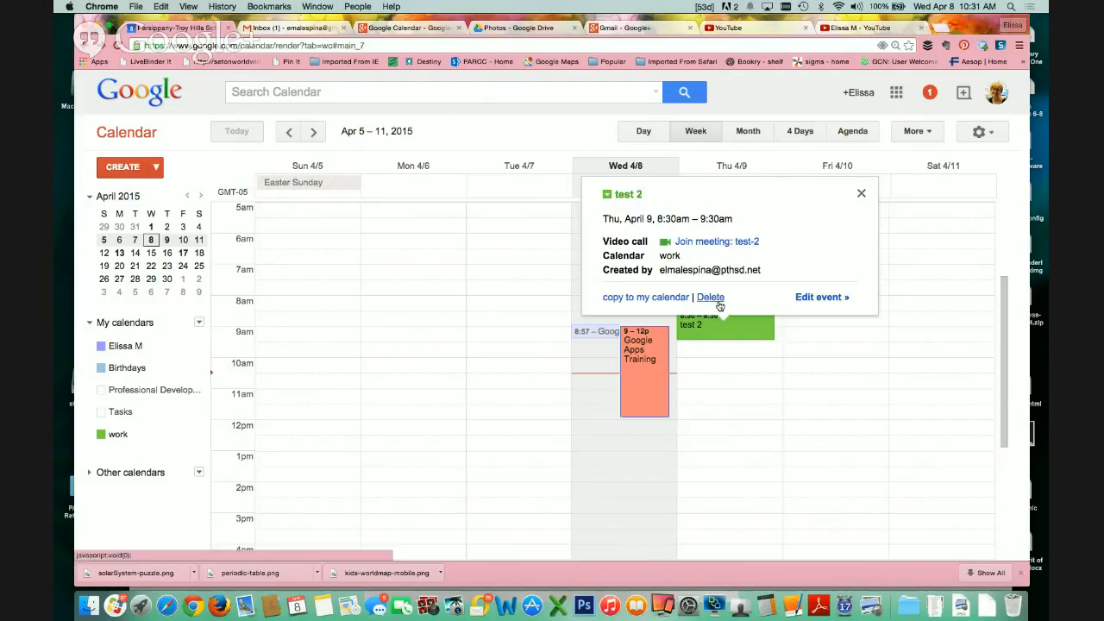
pyautogui.click(711, 297)
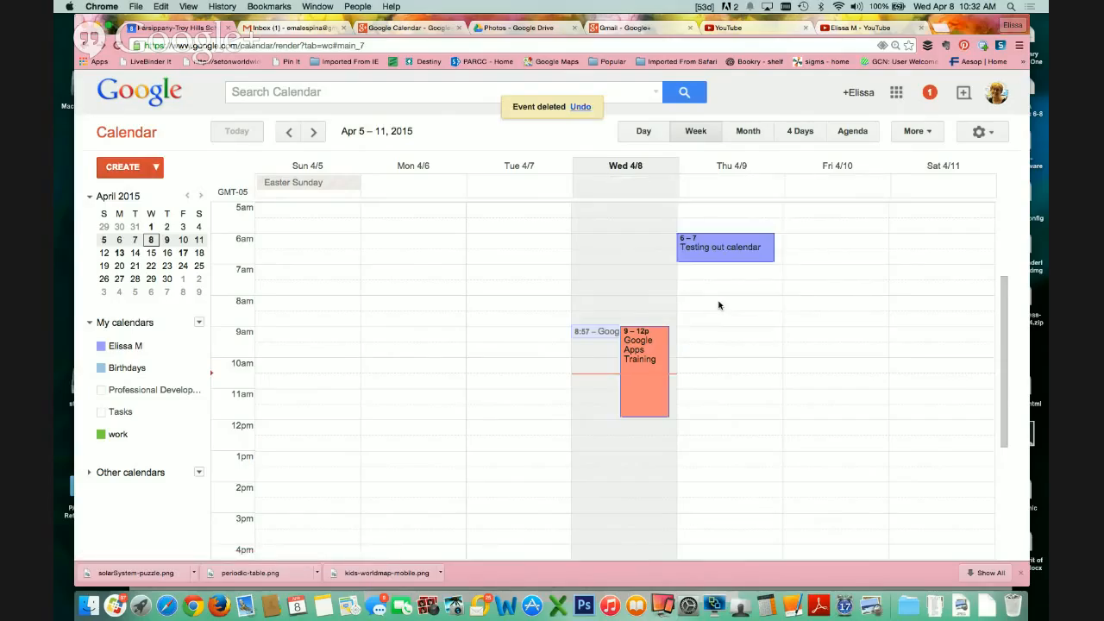
# Step: Delete the "Testing out calendar" event on Thu, April 9 from its full edit page, and undo the deletion
pyautogui.click(721, 256)
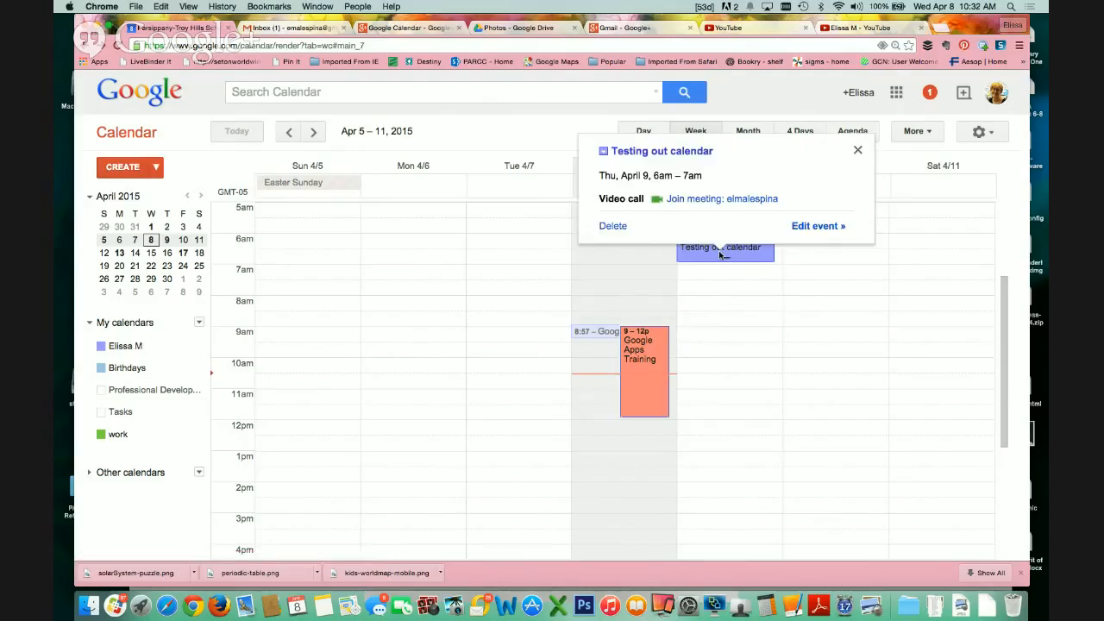
pyautogui.click(747, 261)
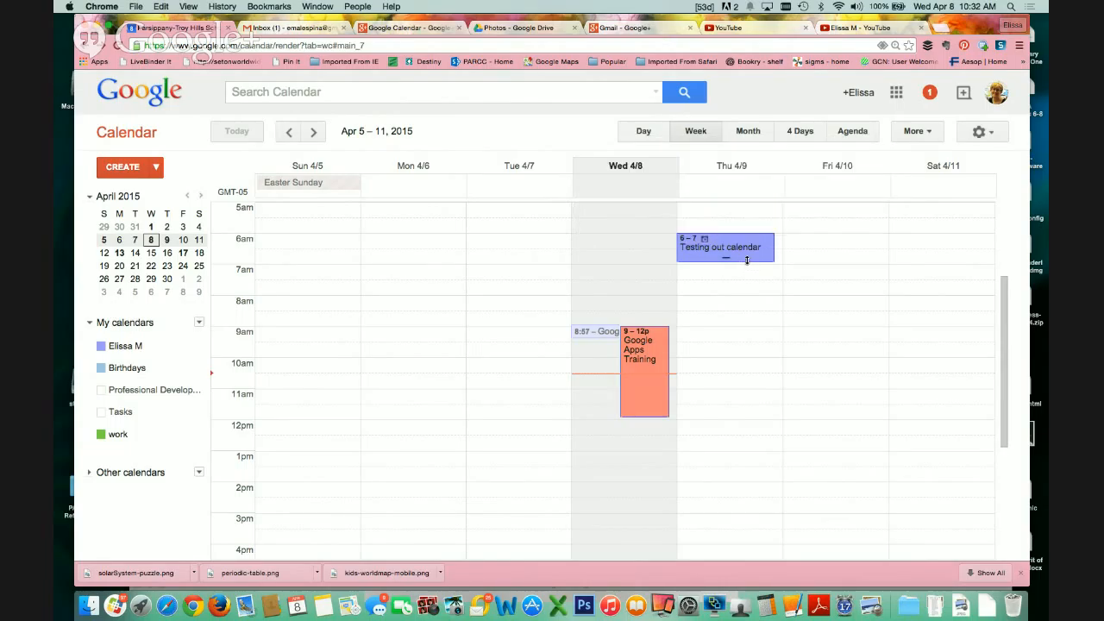
pyautogui.click(738, 261)
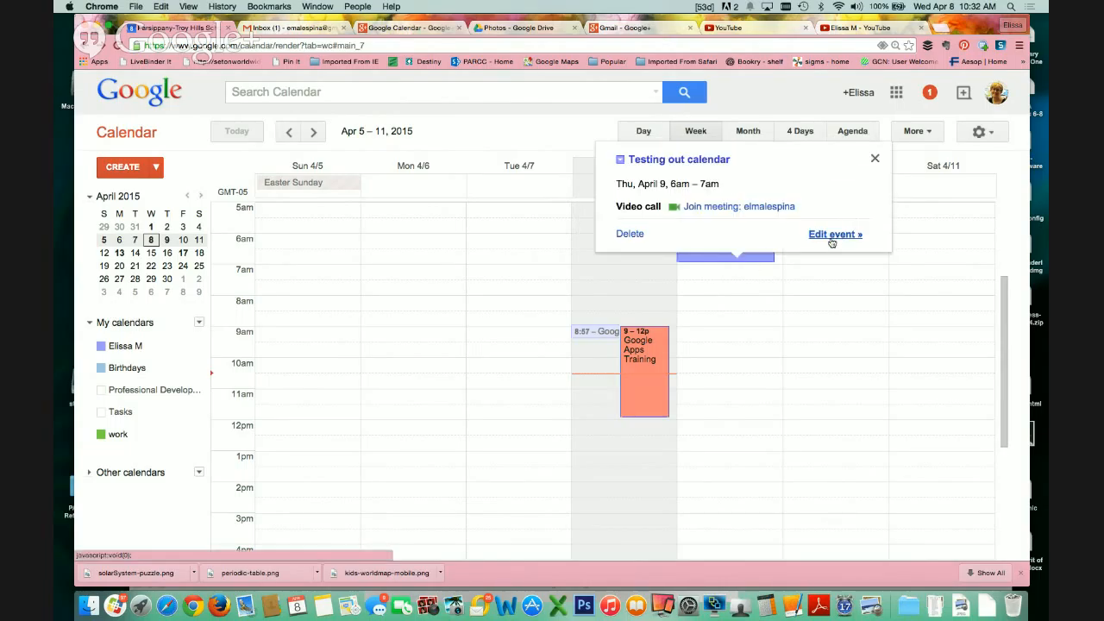
pyautogui.click(832, 238)
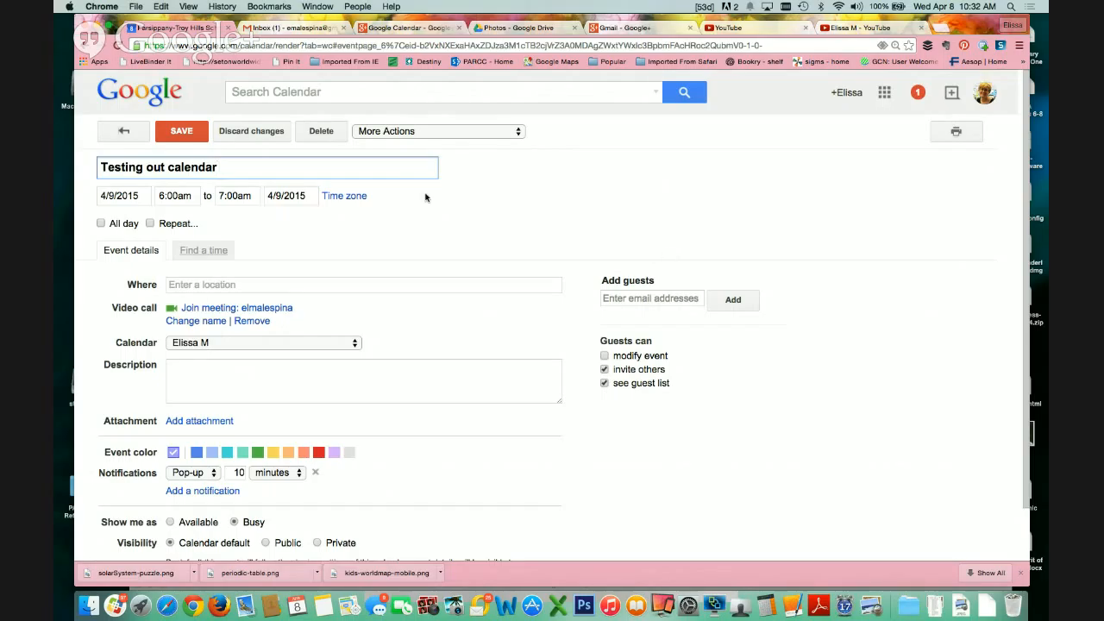
pyautogui.scroll(-2, 330, 172)
pyautogui.scroll(2, 329, 171)
pyautogui.click(320, 131)
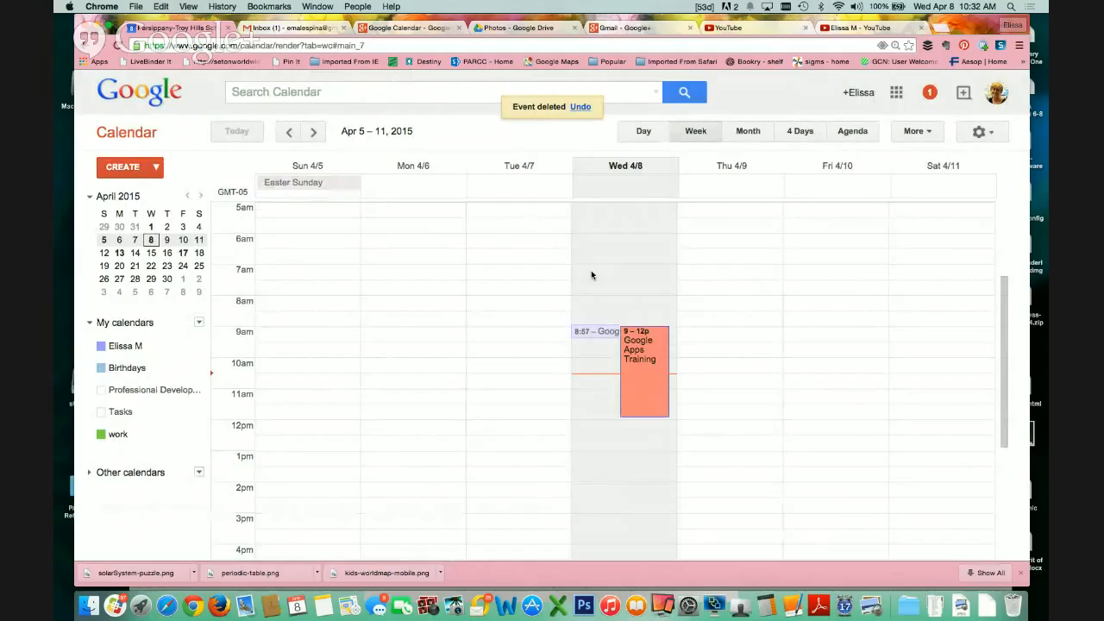
pyautogui.click(581, 108)
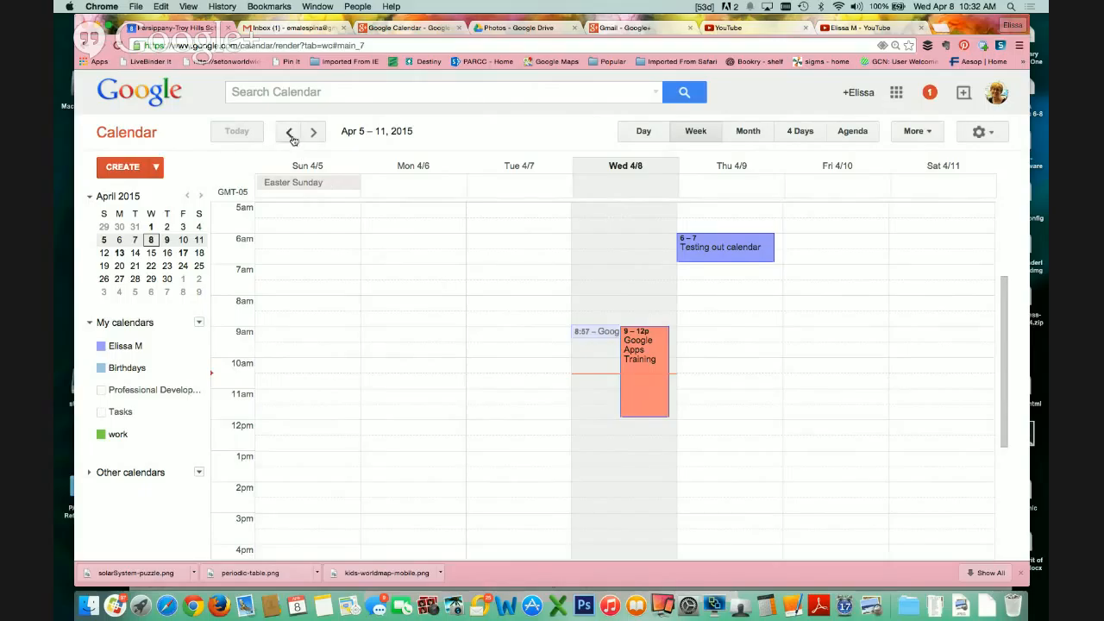
# Step: Start a new event with the full event form and title it "Testing out Google Calendar"
pyautogui.click(757, 299)
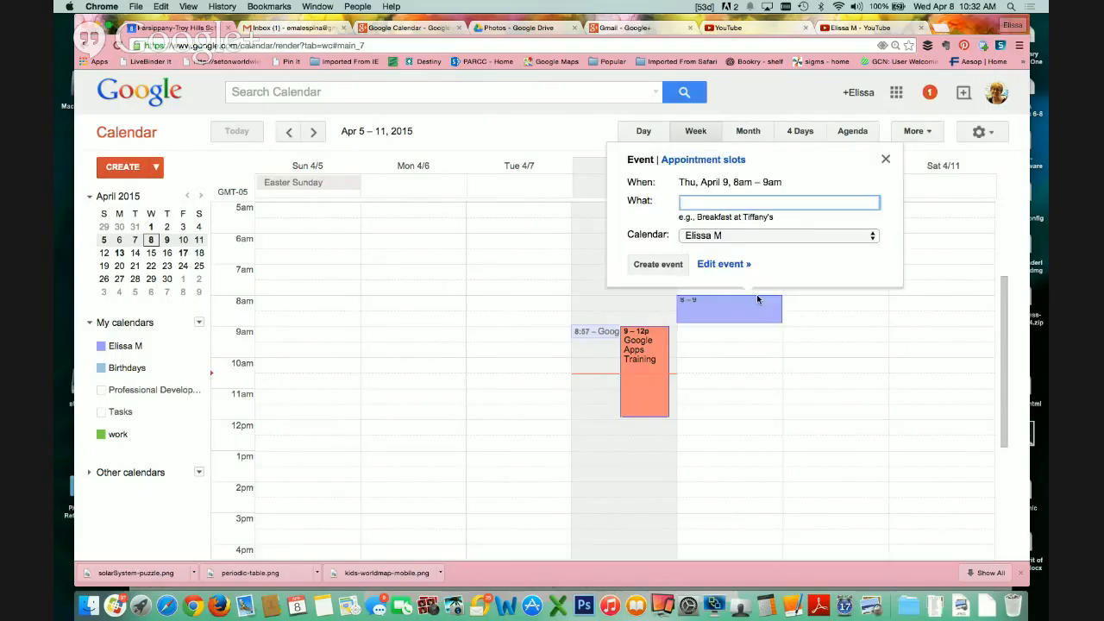
pyautogui.click(886, 163)
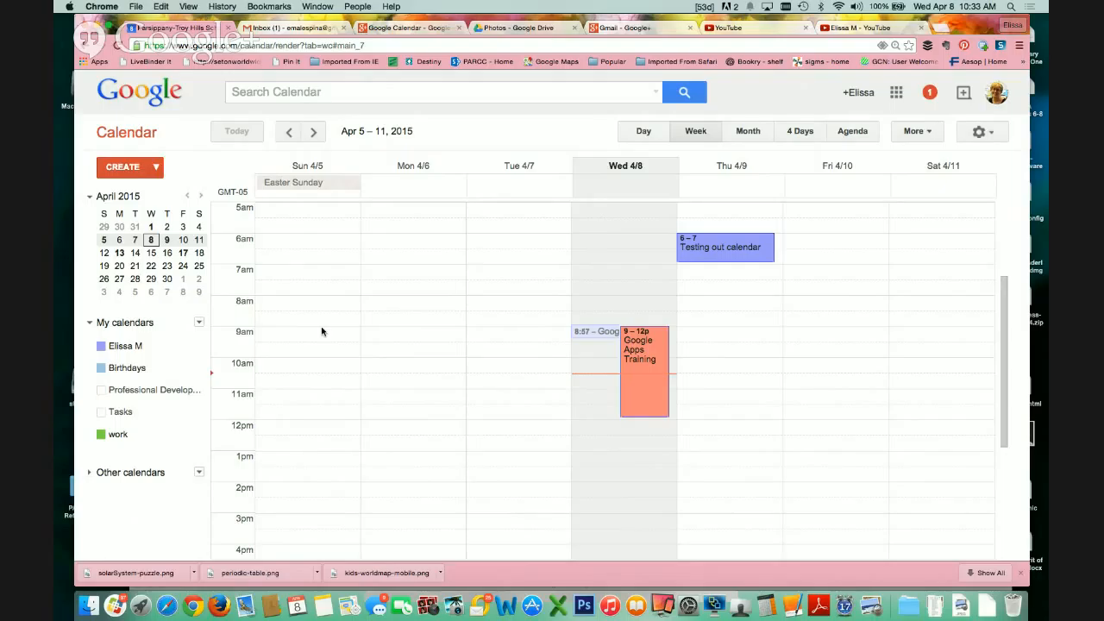
pyautogui.click(156, 168)
pyautogui.click(155, 167)
pyautogui.click(136, 168)
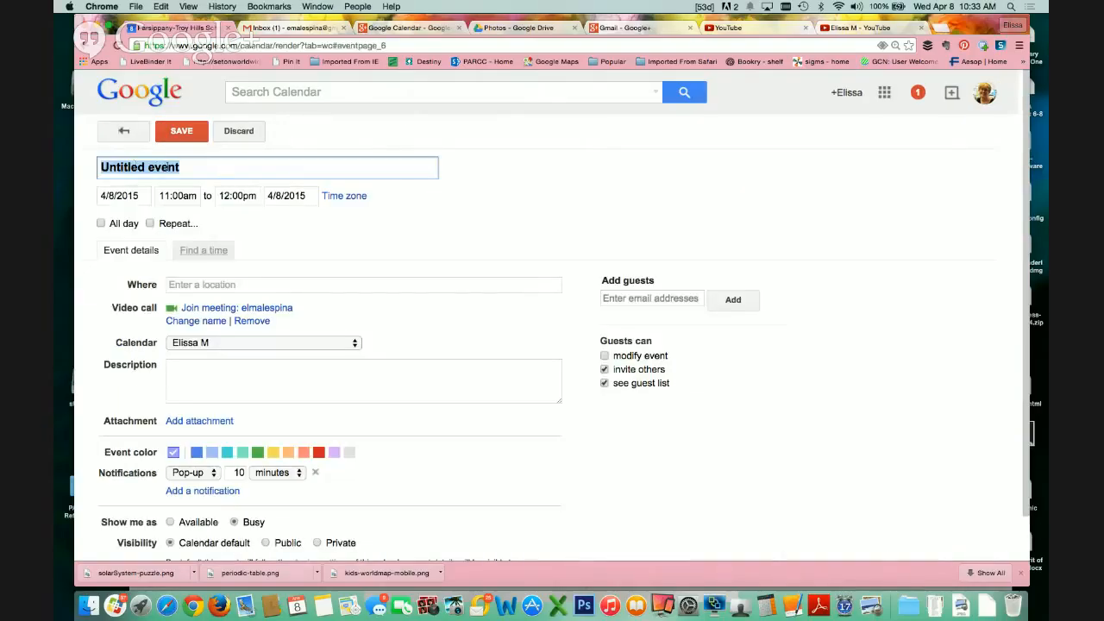
pyautogui.scroll(-2, 168, 166)
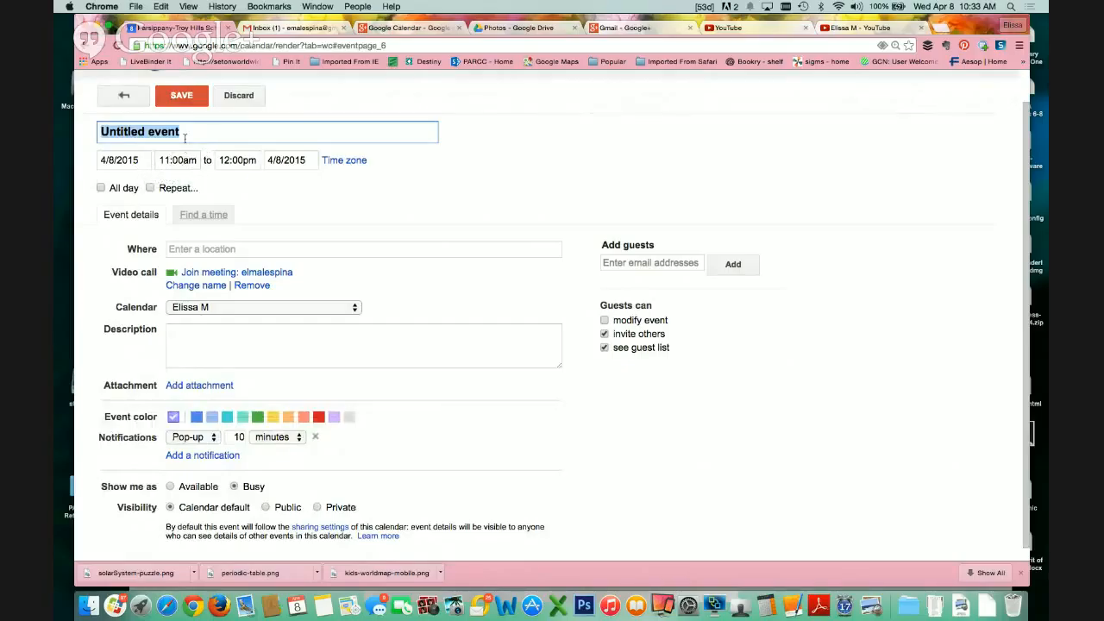
pyautogui.write('Testing ou')
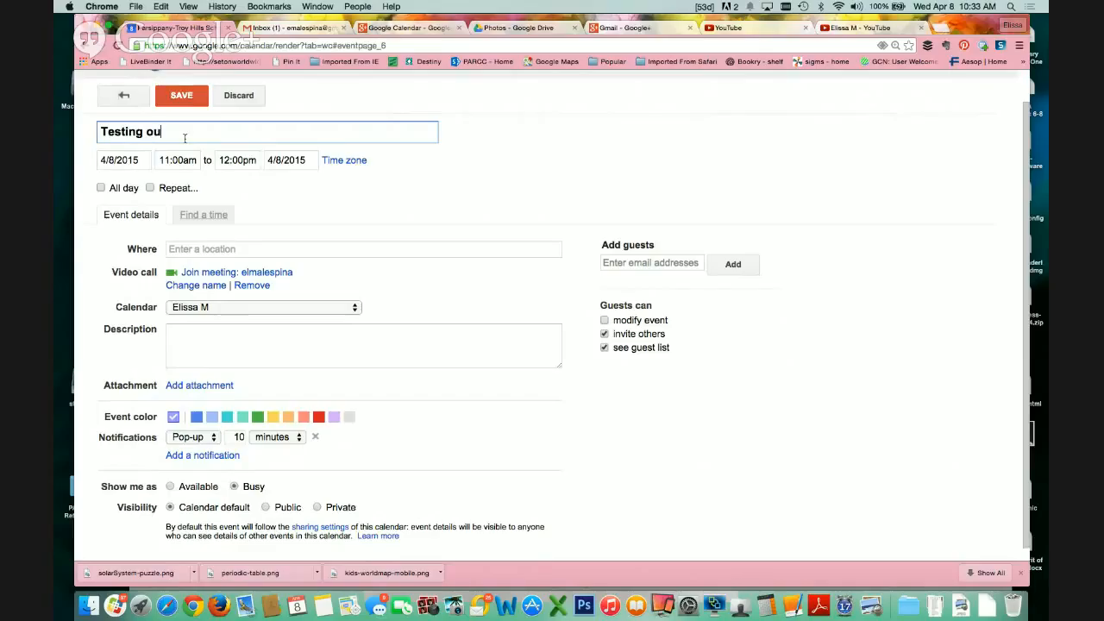
pyautogui.write('t G')
pyautogui.press('BackSpace')
pyautogui.write('Google Calendar')
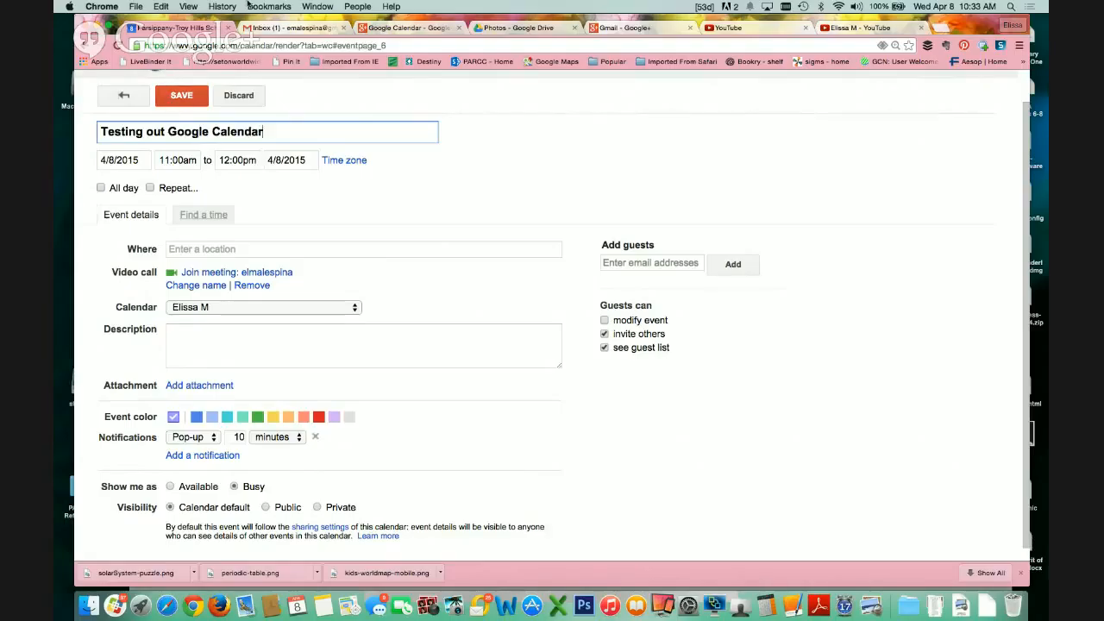
# Step: Set the new event's date to 4/9/2015 and its end time to 11:05am
pyautogui.click(190, 6)
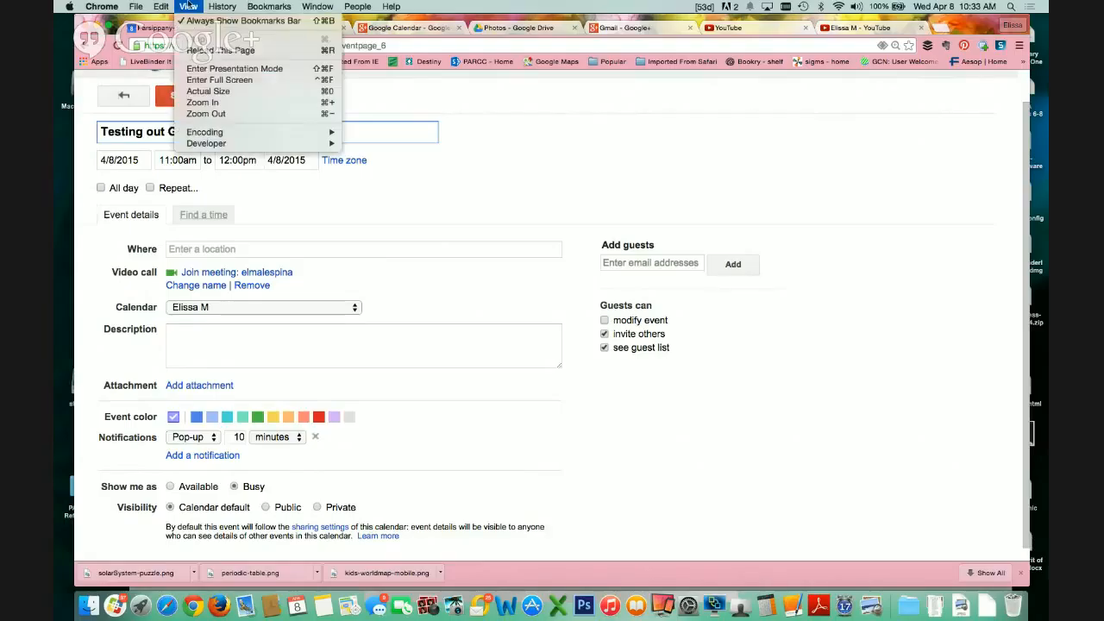
pyautogui.click(207, 102)
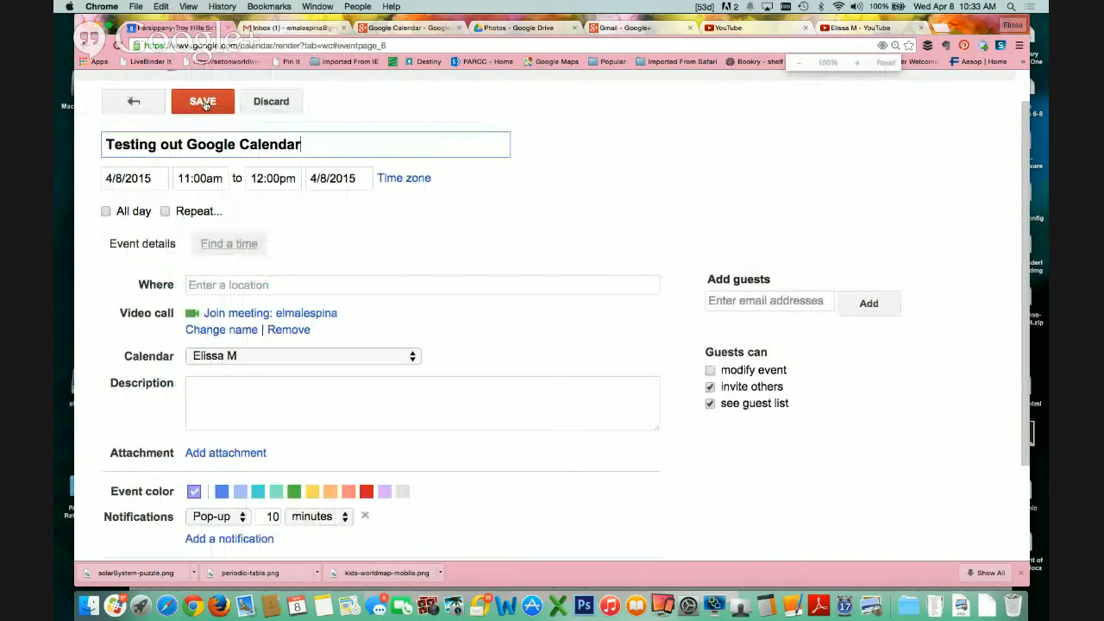
pyautogui.click(189, 6)
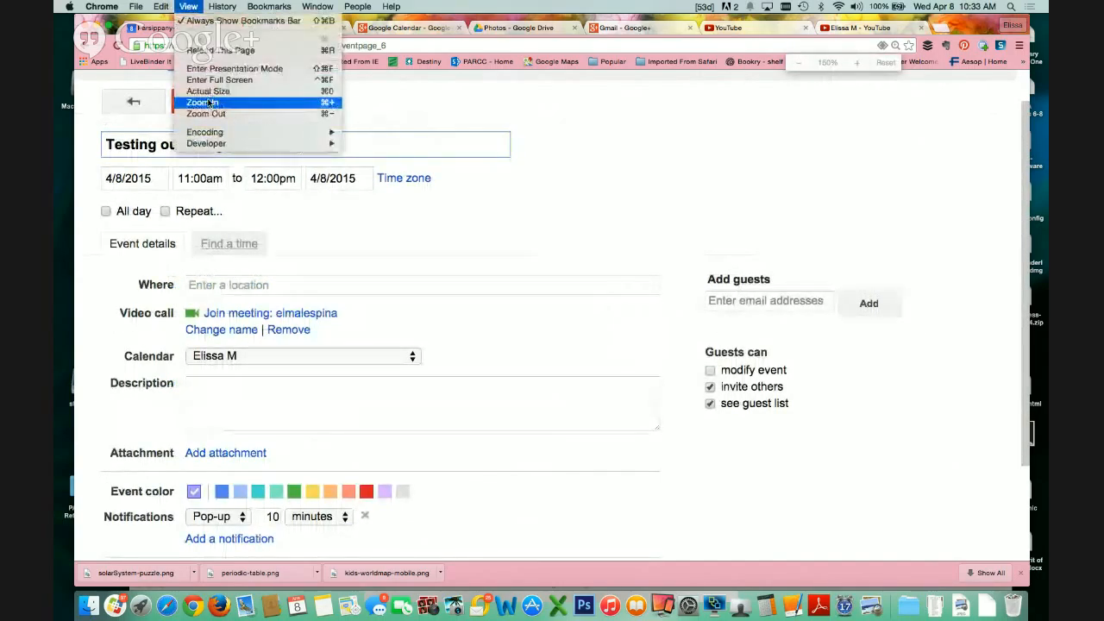
pyautogui.click(207, 102)
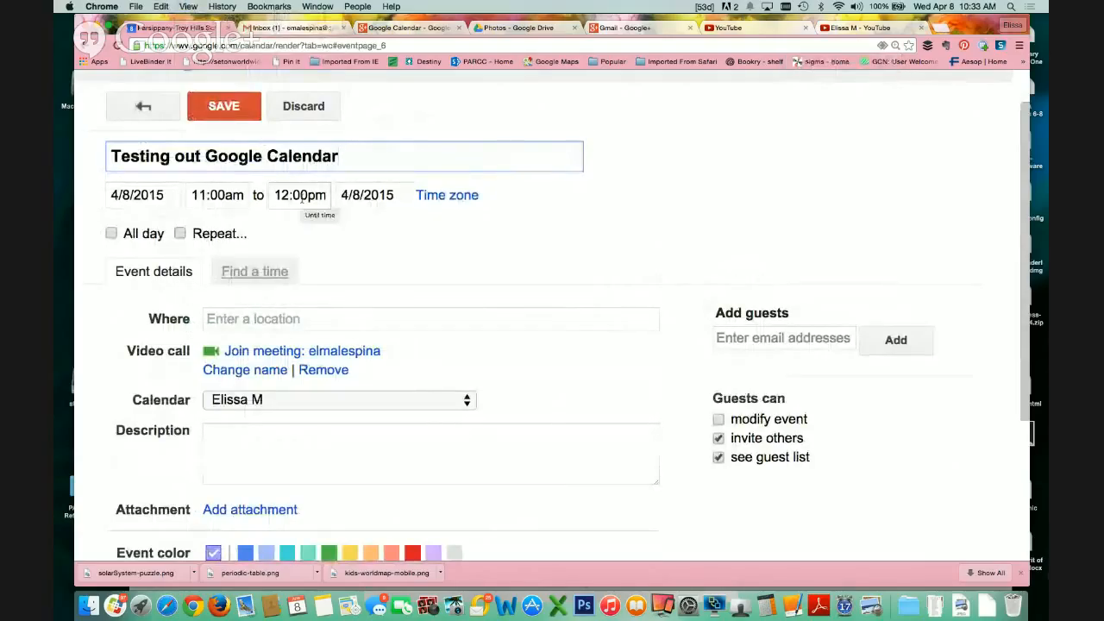
pyautogui.click(133, 195)
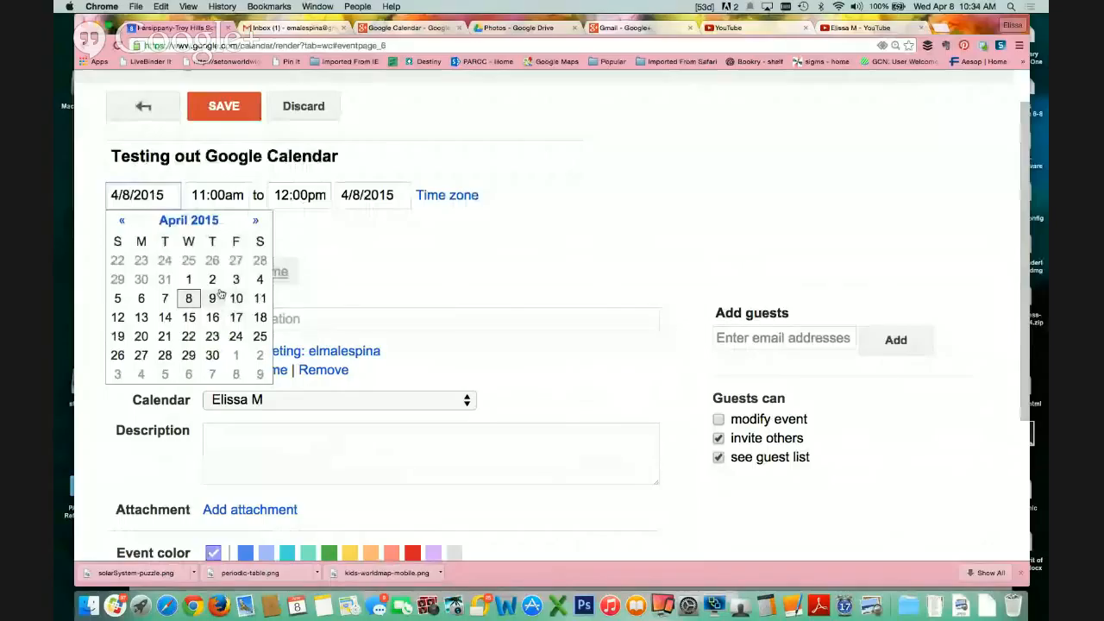
pyautogui.click(212, 298)
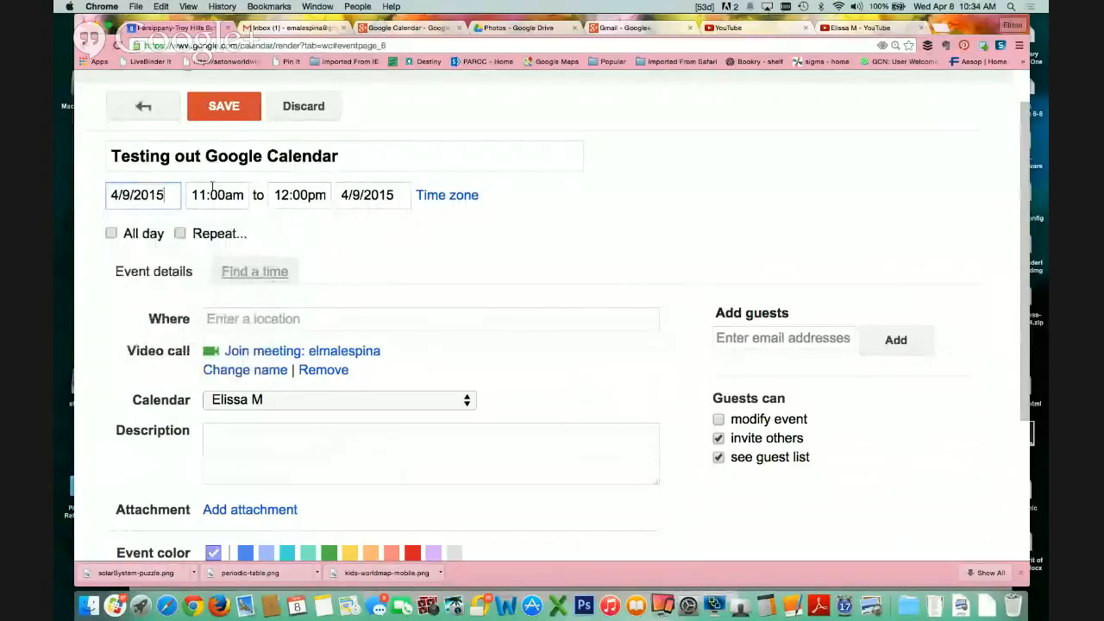
pyautogui.click(296, 198)
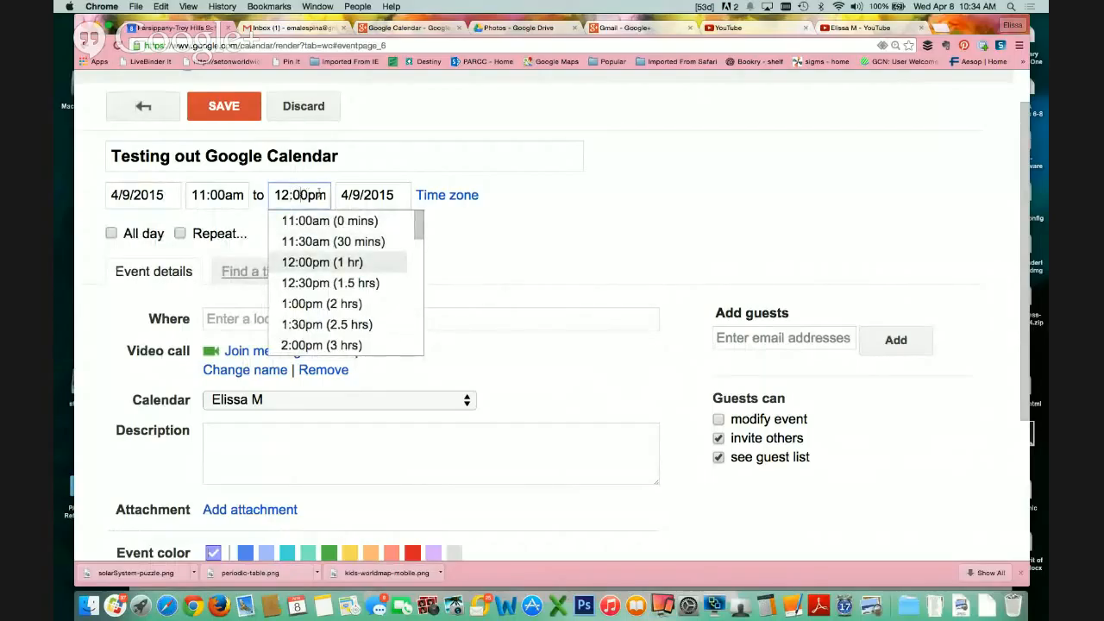
pyautogui.click(301, 195)
pyautogui.write('11')
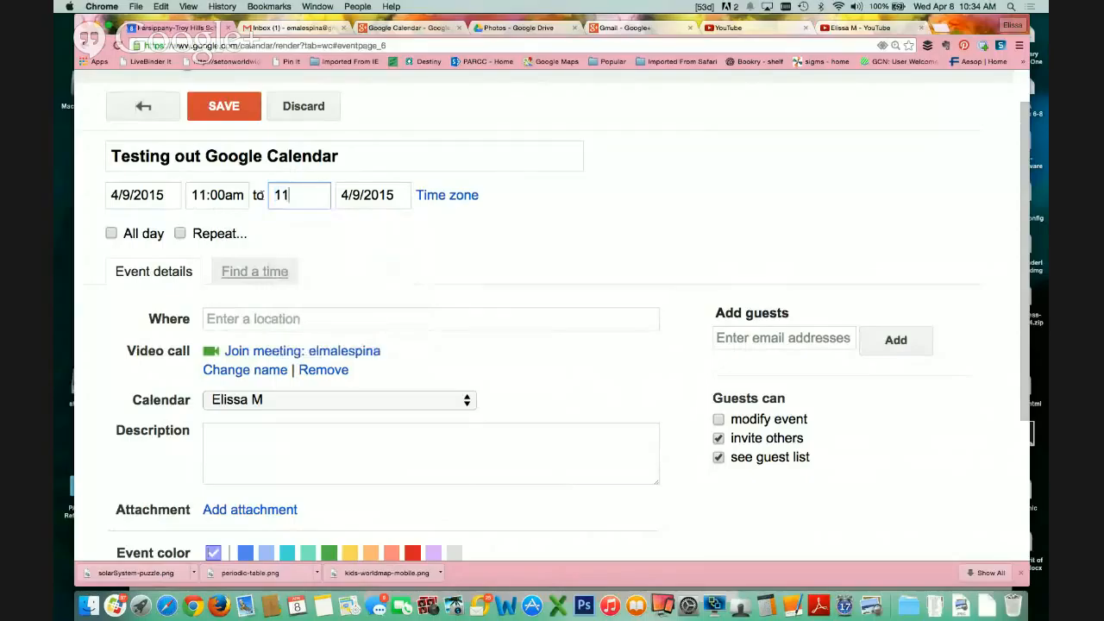
pyautogui.write(':05')
pyautogui.click(371, 229)
# Step: Review the event's time zone options, keeping (GMT-05:00) Eastern Time, and turn the all-day option on and off again
pyautogui.click(454, 198)
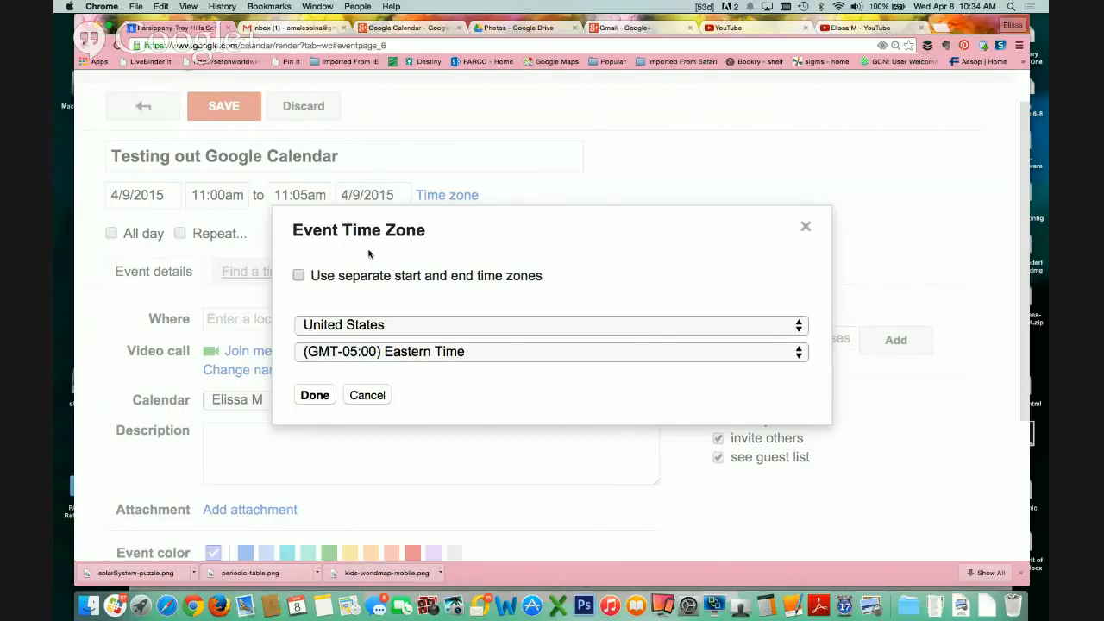
pyautogui.press('super+minus')
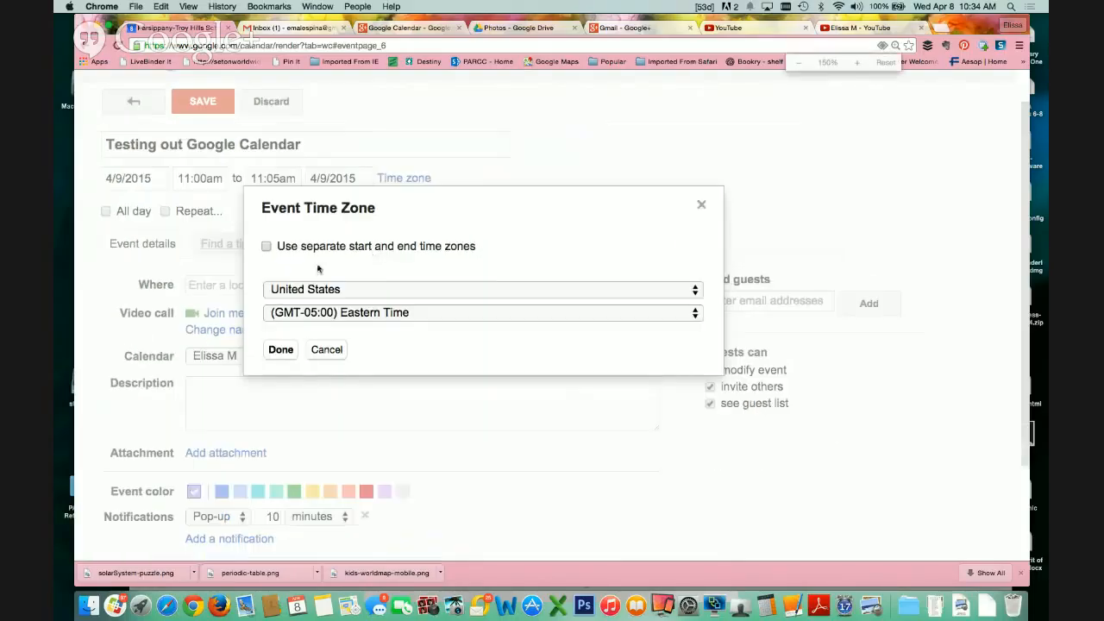
pyautogui.click(285, 350)
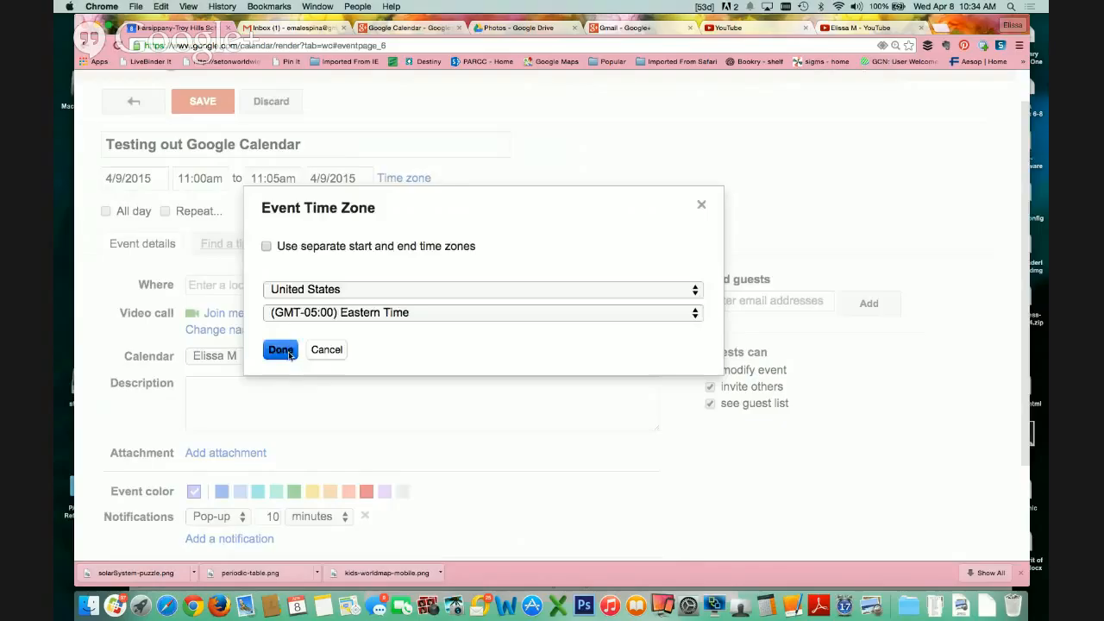
pyautogui.click(107, 218)
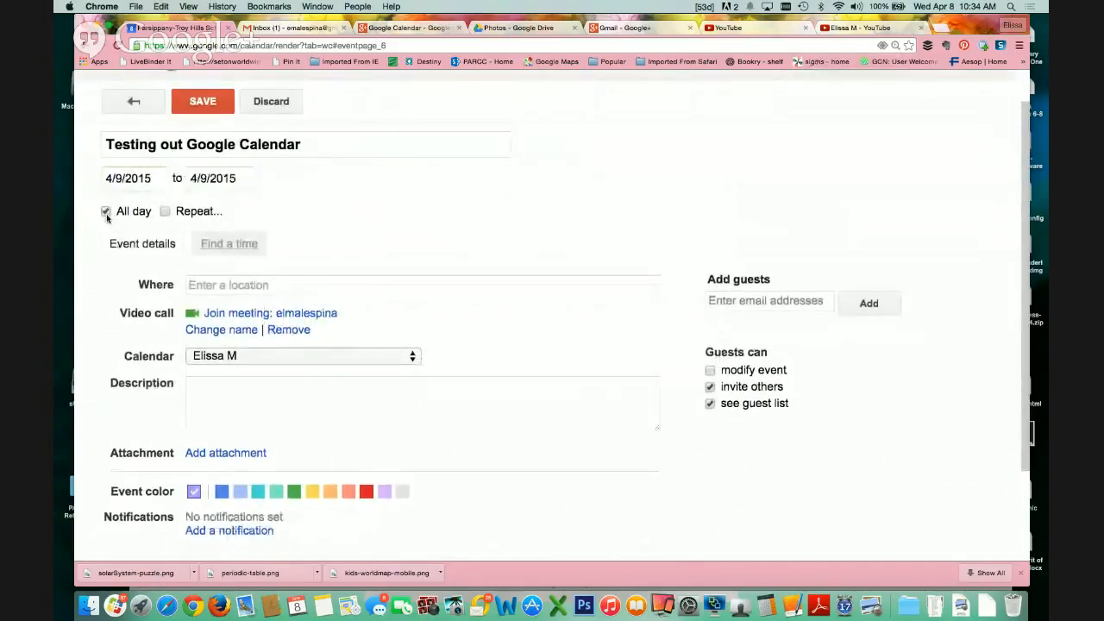
pyautogui.click(107, 212)
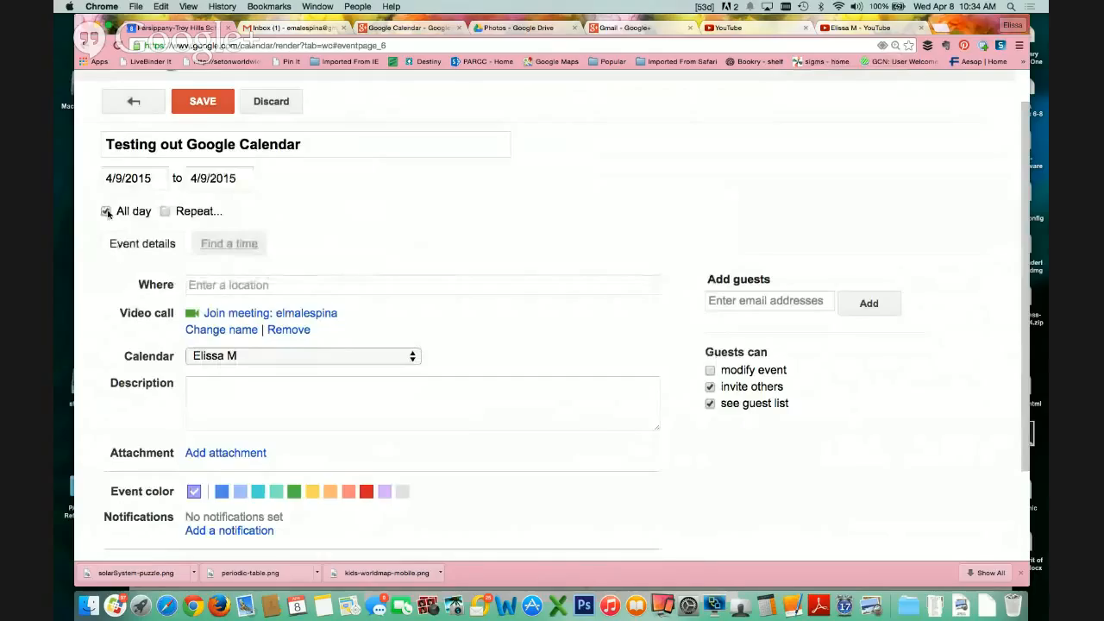
# Step: Turn on repetition for the event and set it to repeat weekly on Monday and Tuesday instead of Thursday
pyautogui.click(166, 218)
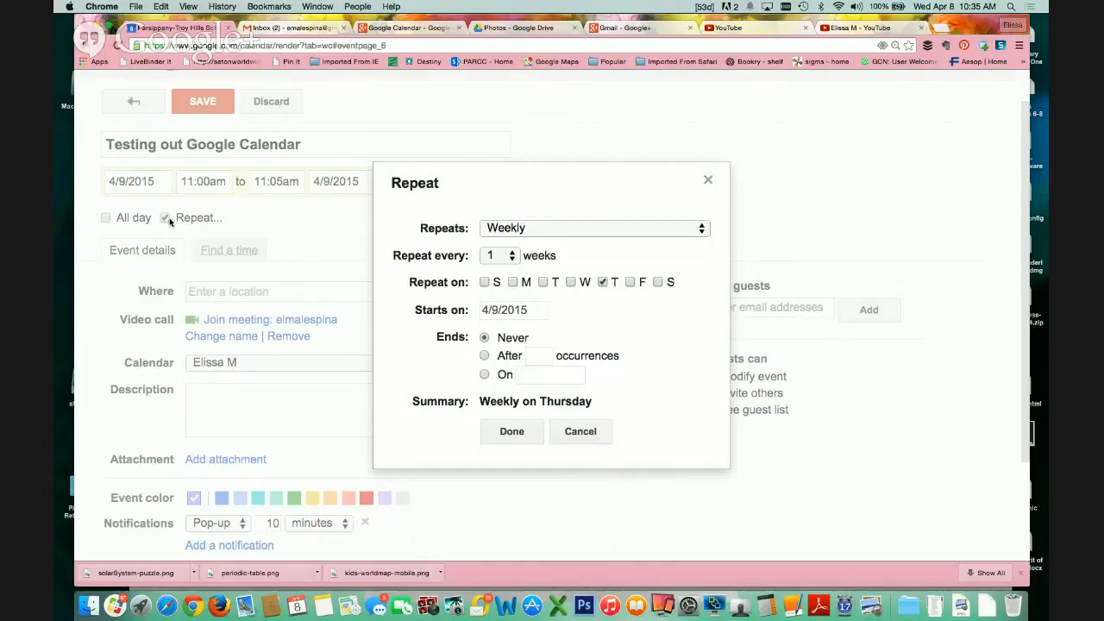
pyautogui.click(616, 228)
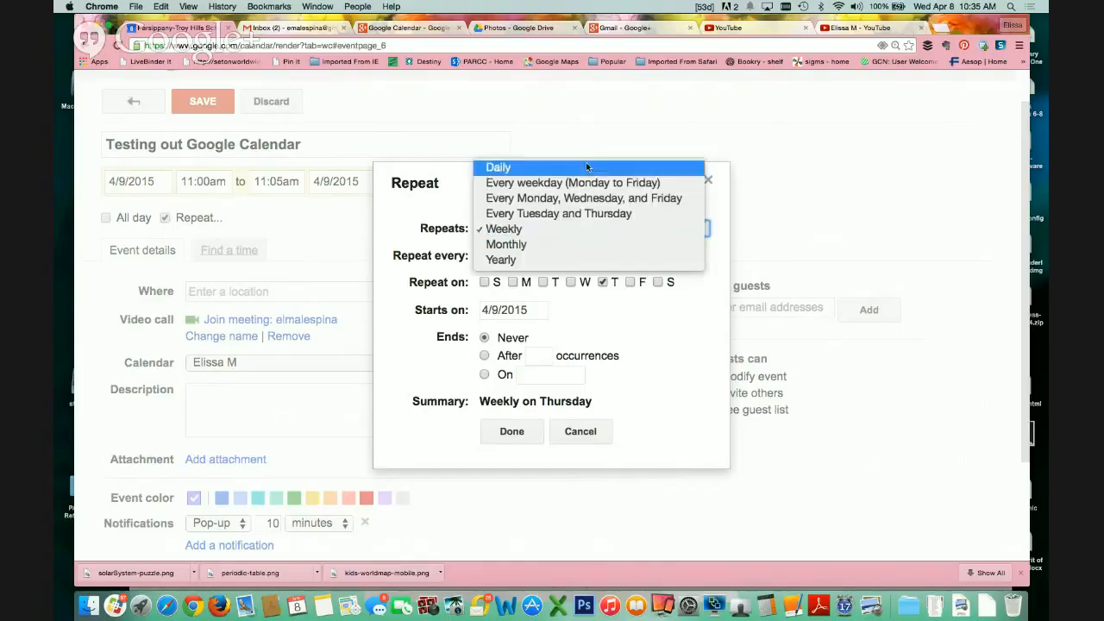
pyautogui.click(580, 229)
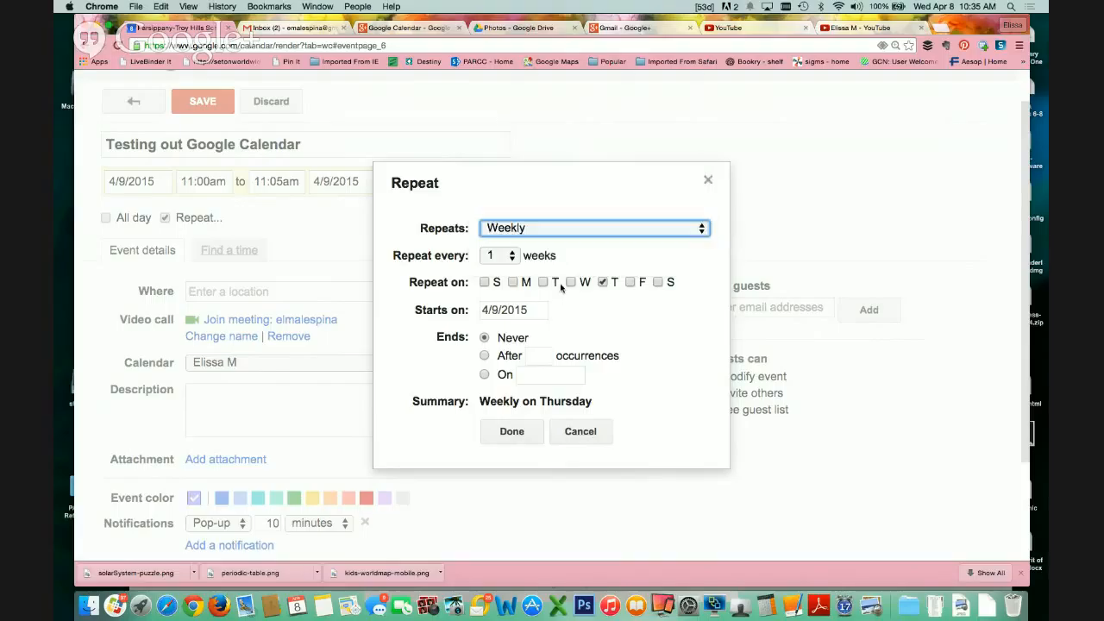
pyautogui.click(559, 285)
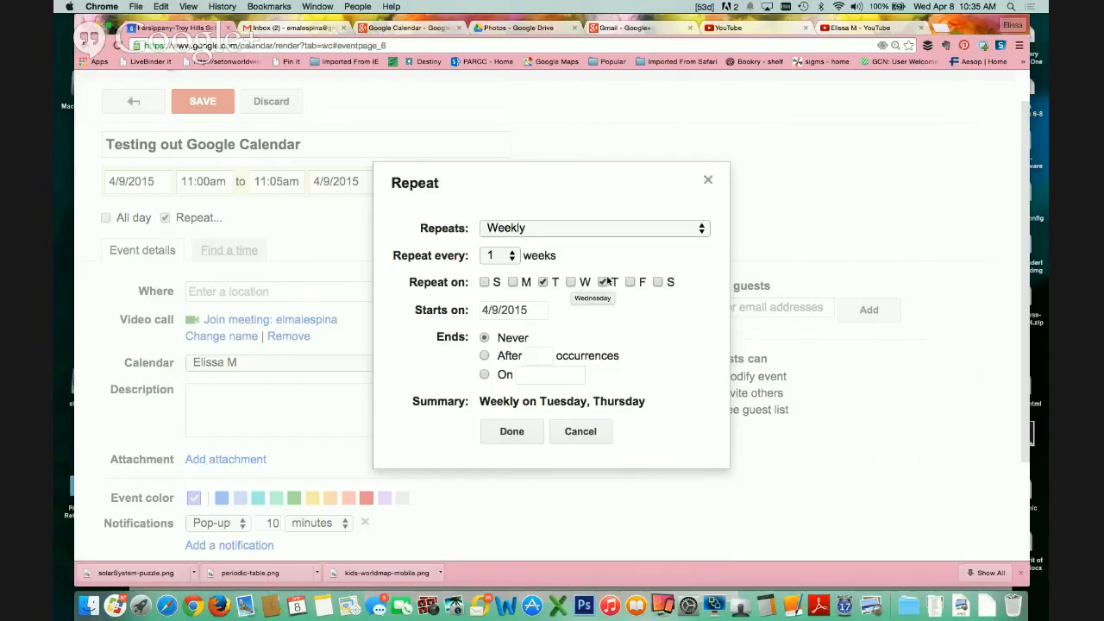
pyautogui.click(602, 282)
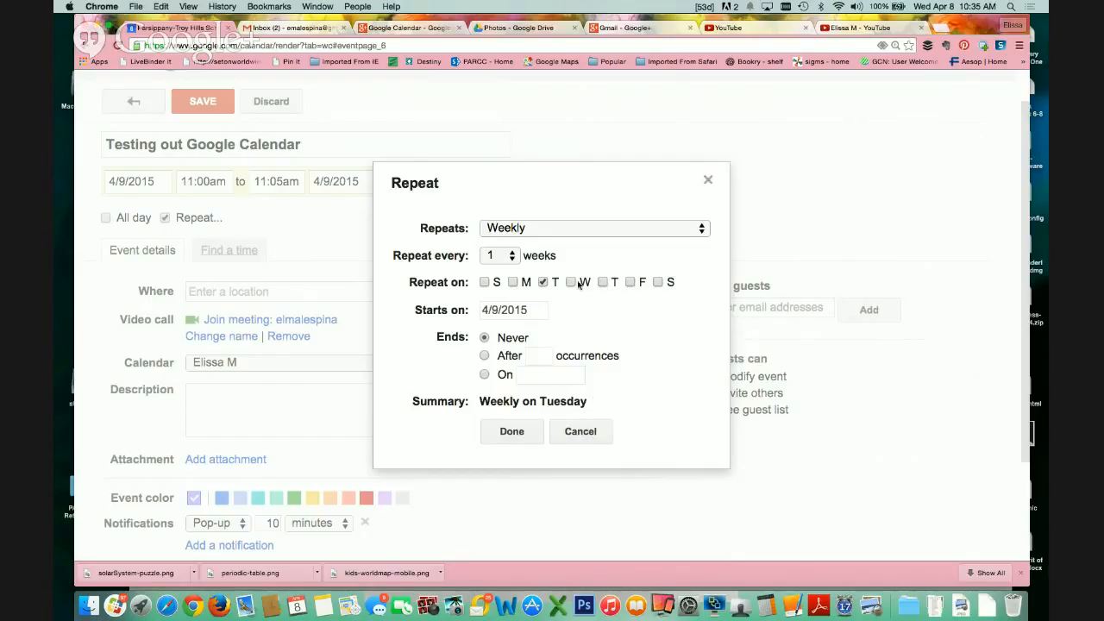
pyautogui.click(513, 283)
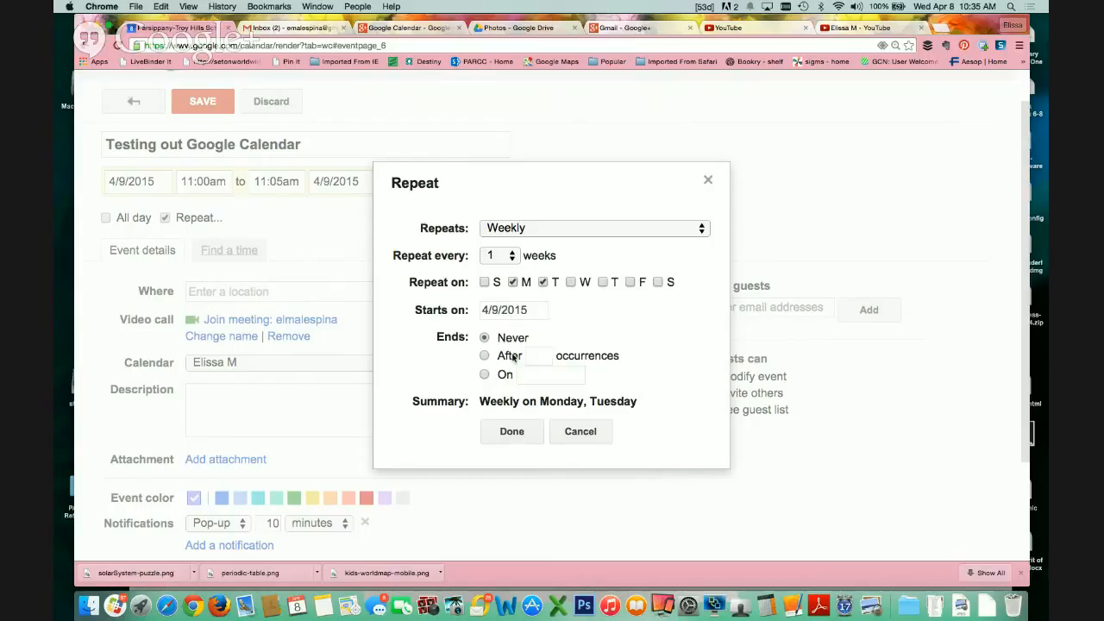
# Step: Set the weekly repetition to end on 5/14/2015 and apply the repeat settings
pyautogui.click(484, 356)
pyautogui.click(484, 375)
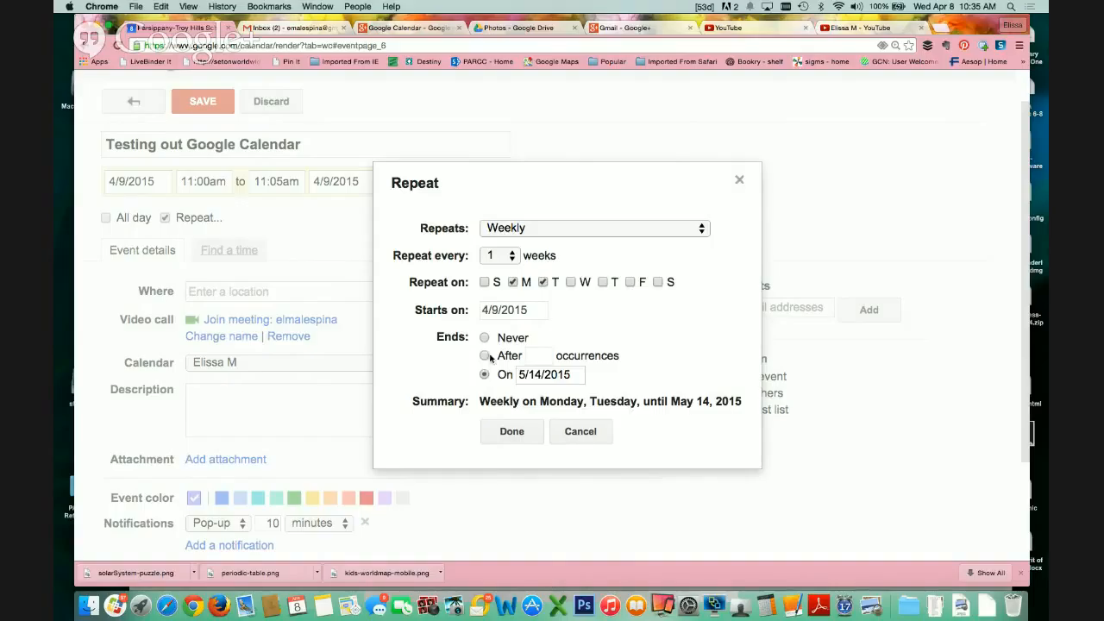
pyautogui.click(484, 338)
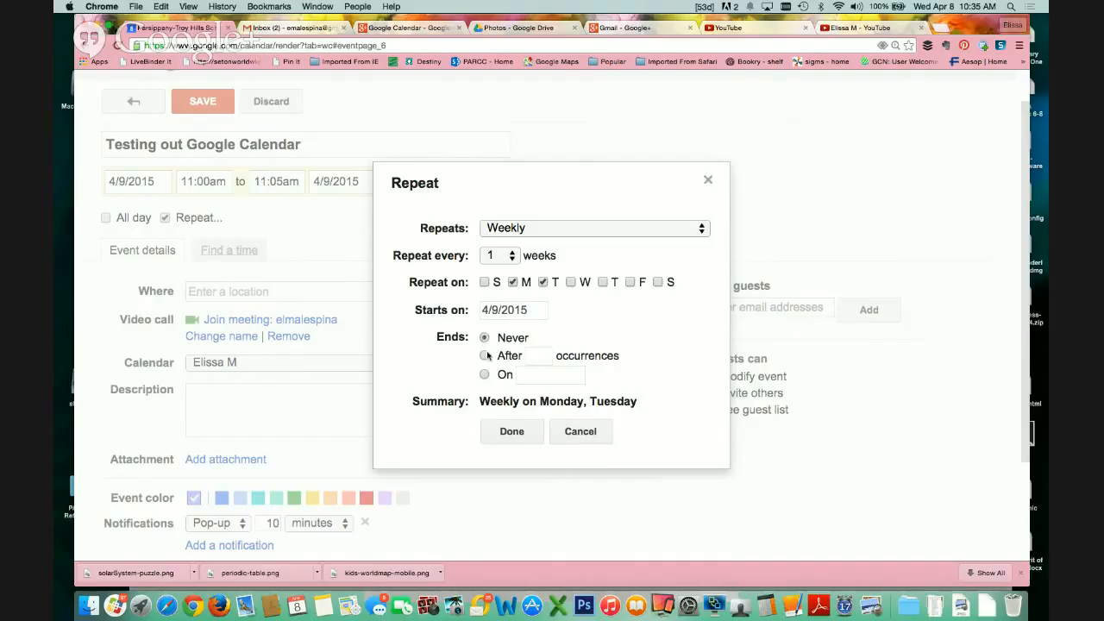
pyautogui.click(484, 374)
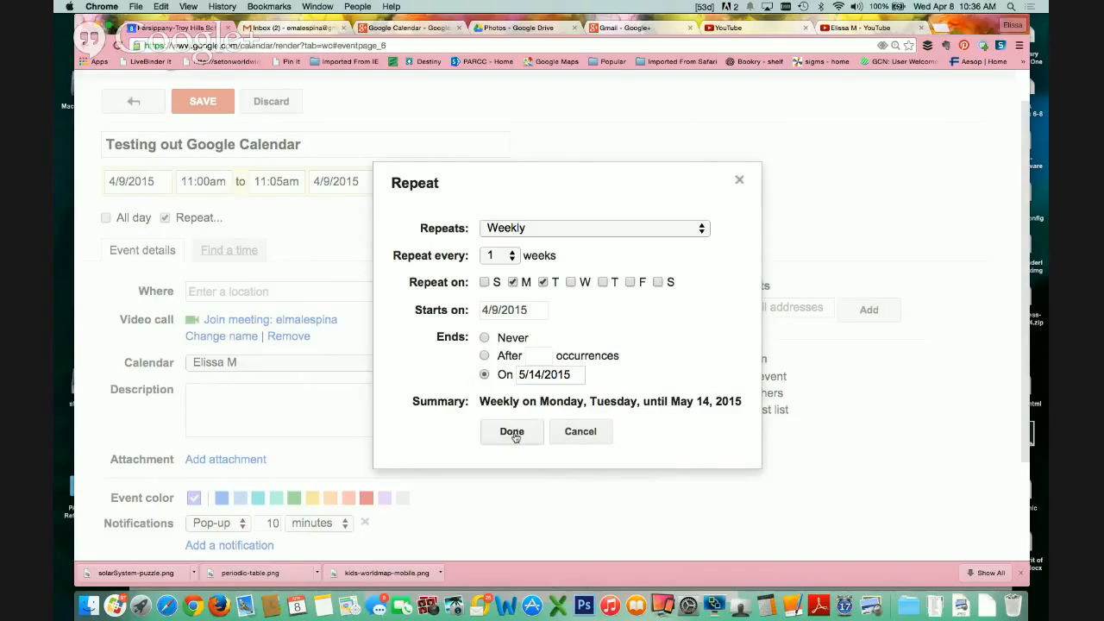
pyautogui.click(512, 433)
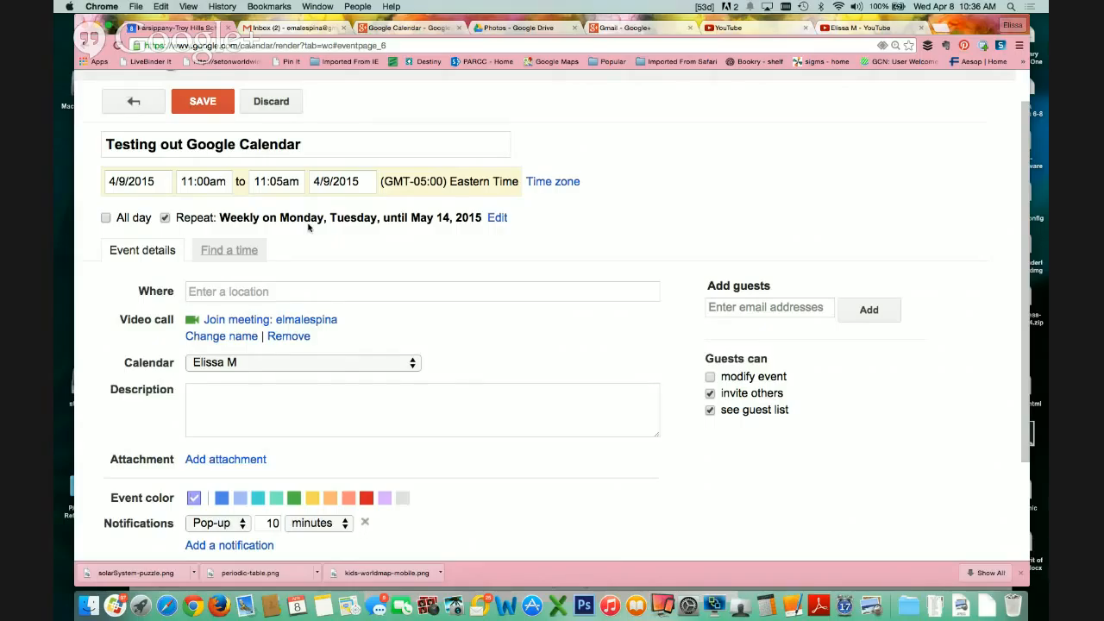
pyautogui.click(225, 293)
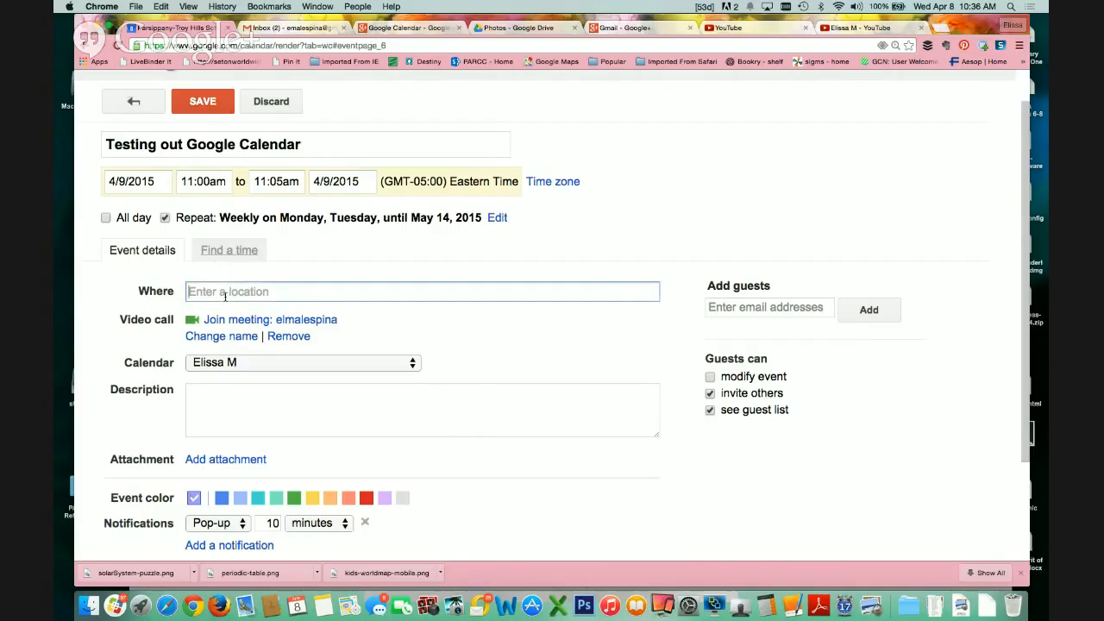
pyautogui.write('JRW')
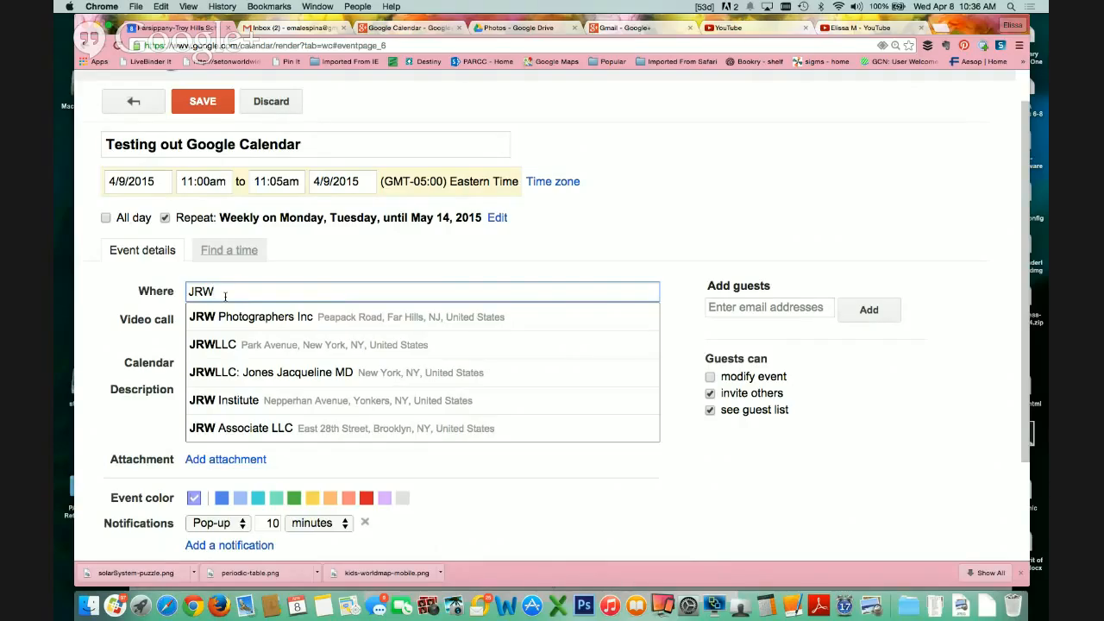
pyautogui.press('BackSpace')
pyautogui.press('BackSpace')
pyautogui.press('BackSpace')
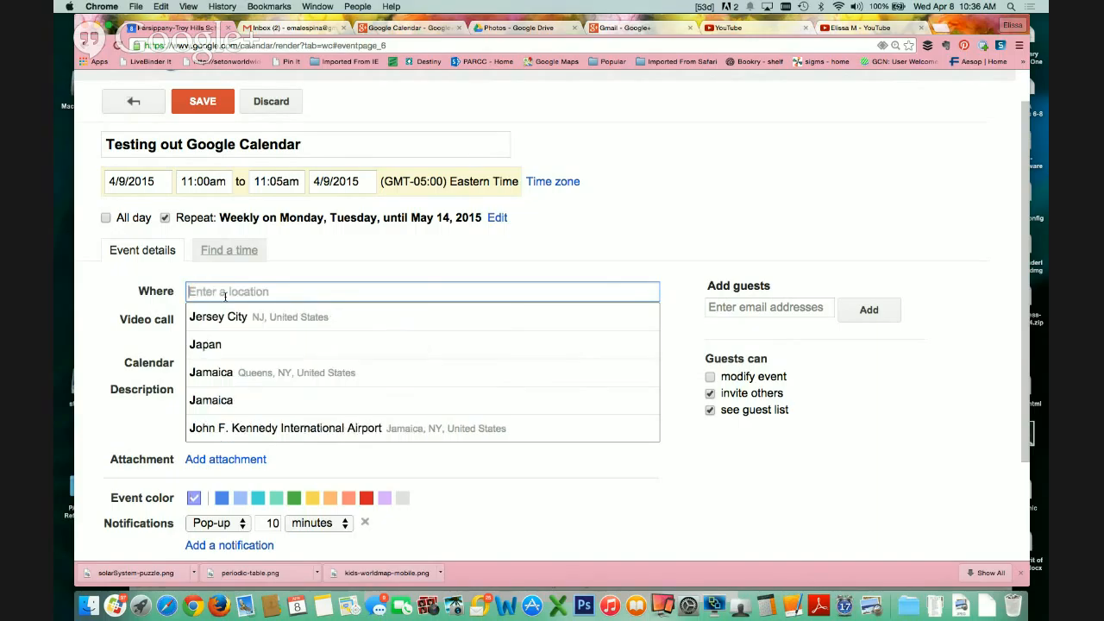
# Step: Search for "Parsip" as the event's location and choose the suggested Parsippany Hills High School
pyautogui.write('Parsip')
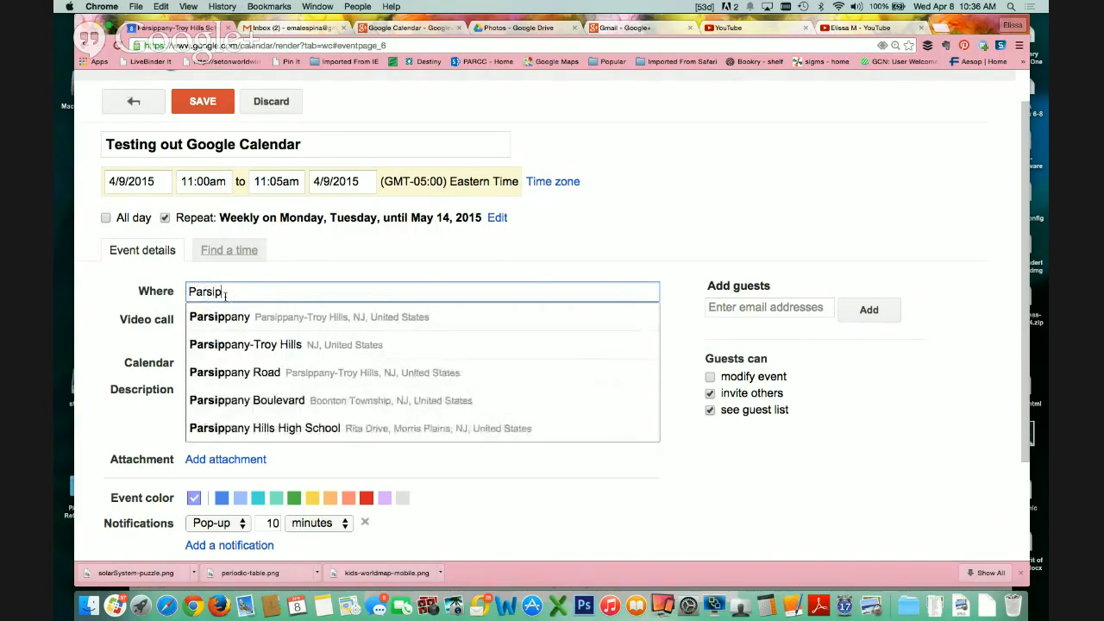
pyautogui.click(285, 428)
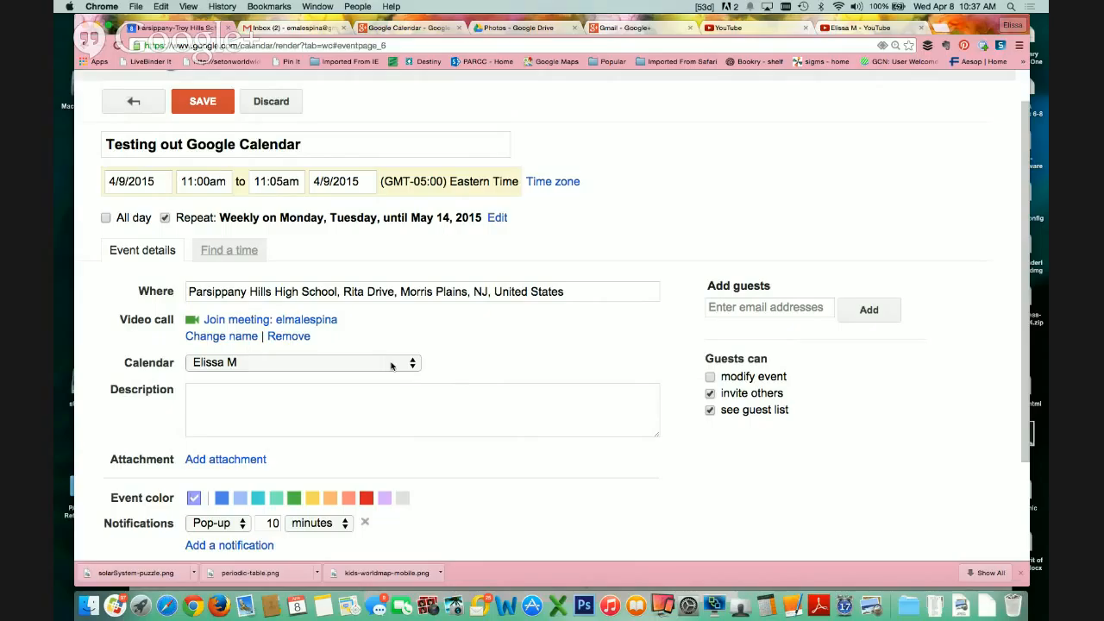
# Step: Check which calendars the event can be saved to, keeping the current one, and enter the description "Testing out google calendar"
pyautogui.click(360, 363)
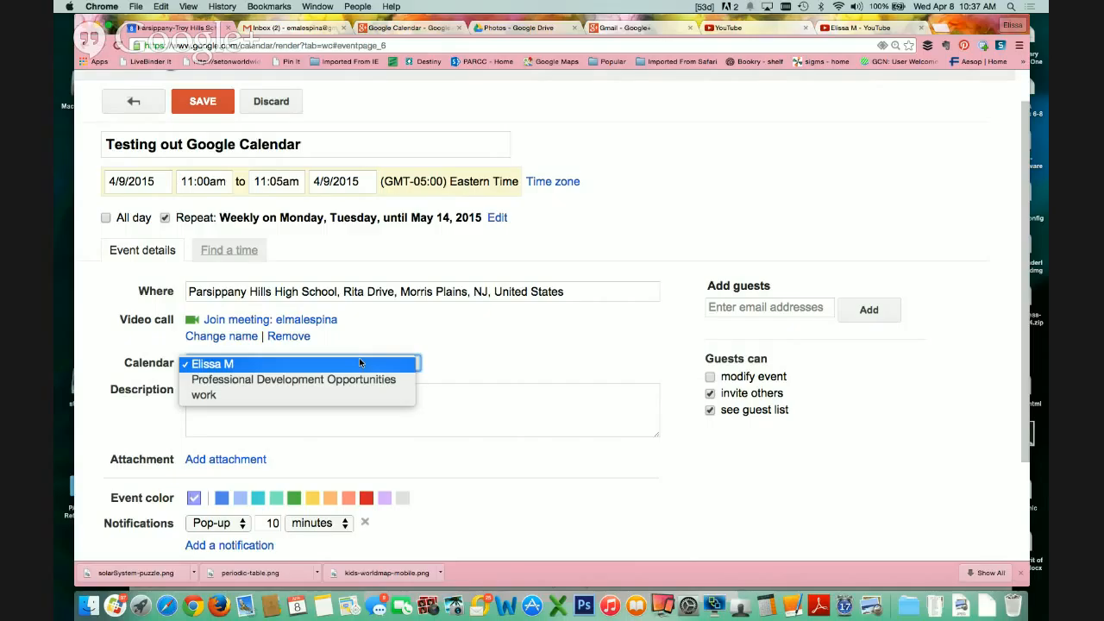
pyautogui.click(359, 363)
pyautogui.click(314, 411)
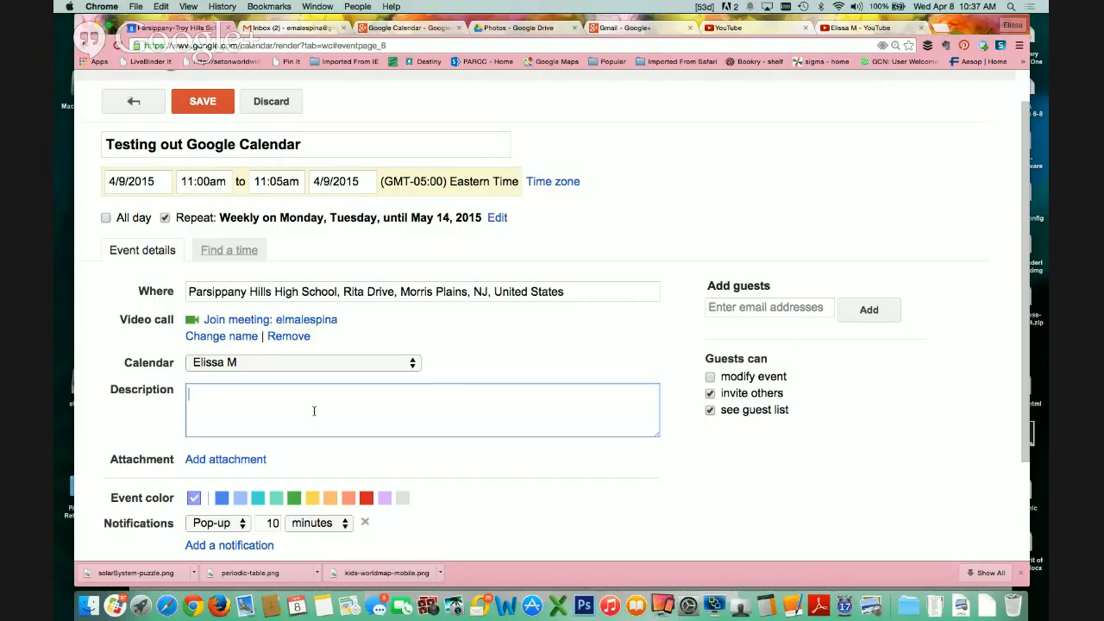
pyautogui.write('Testing out google calen')
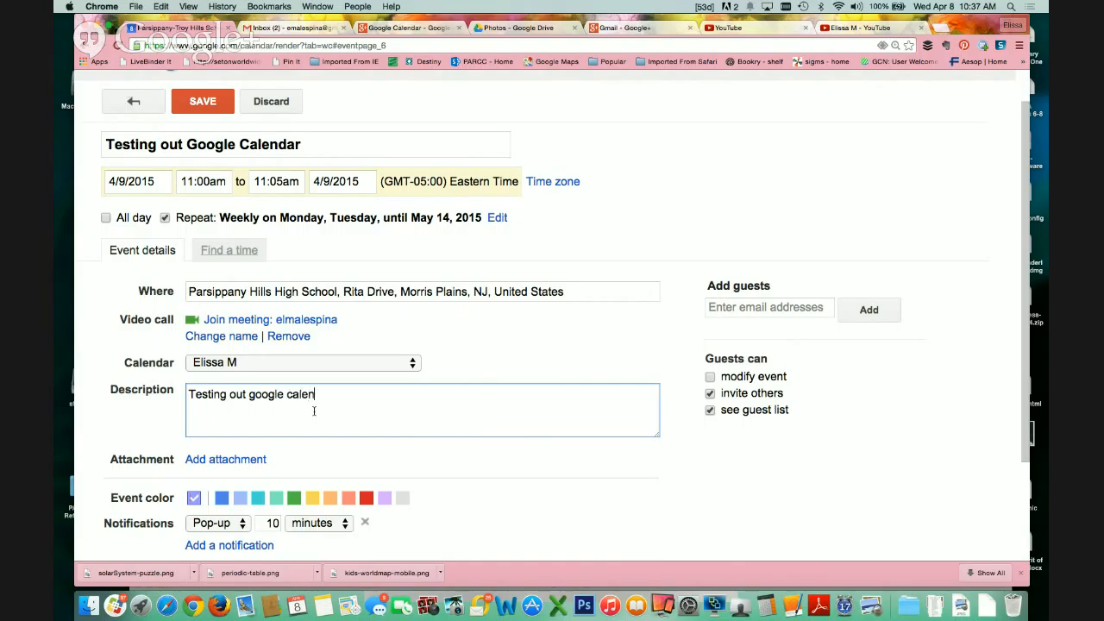
pyautogui.write('dar')
# Step: Search Google Drive for "agen" and attach the January Librarians Meeting Agenda document to the event
pyautogui.click(270, 459)
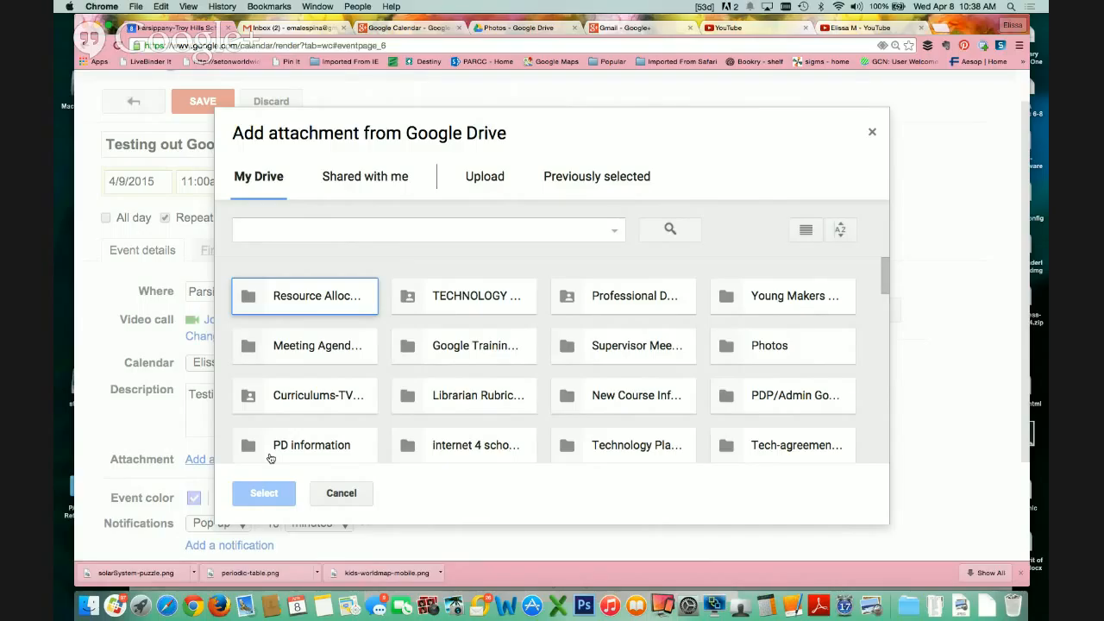
pyautogui.click(308, 233)
pyautogui.write('lib')
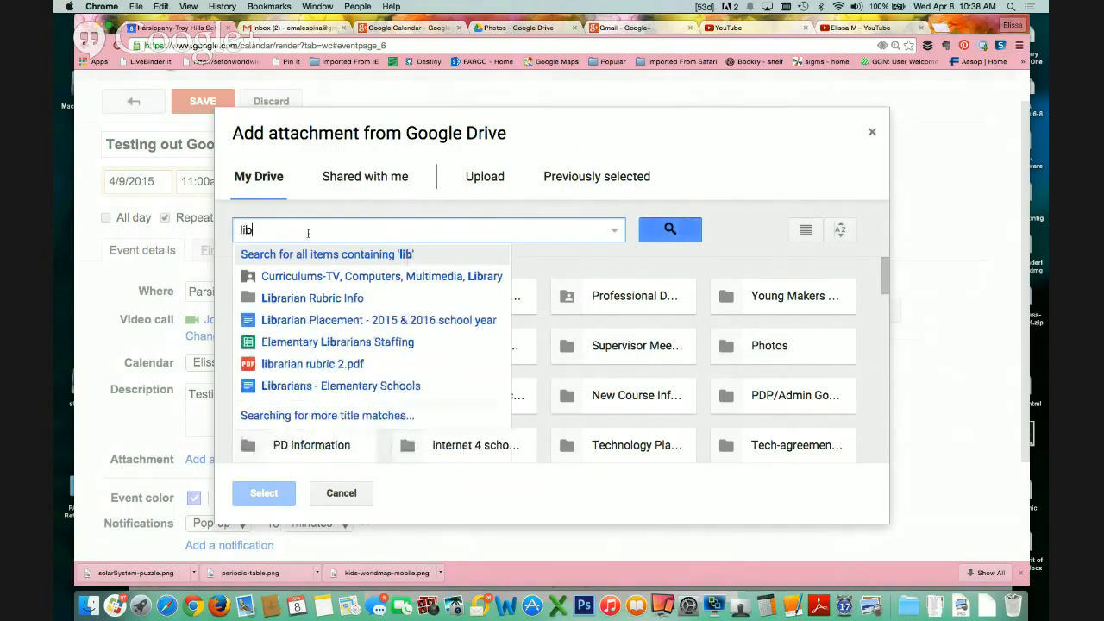
pyautogui.press('BackSpace')
pyautogui.press('BackSpace')
pyautogui.press('BackSpace')
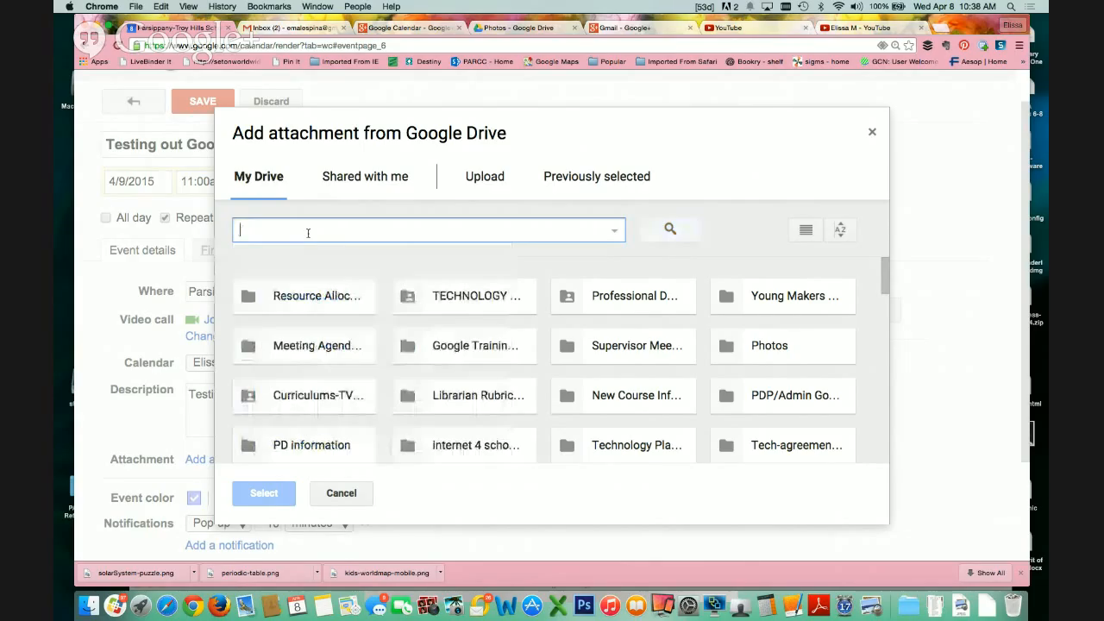
pyautogui.write('agen')
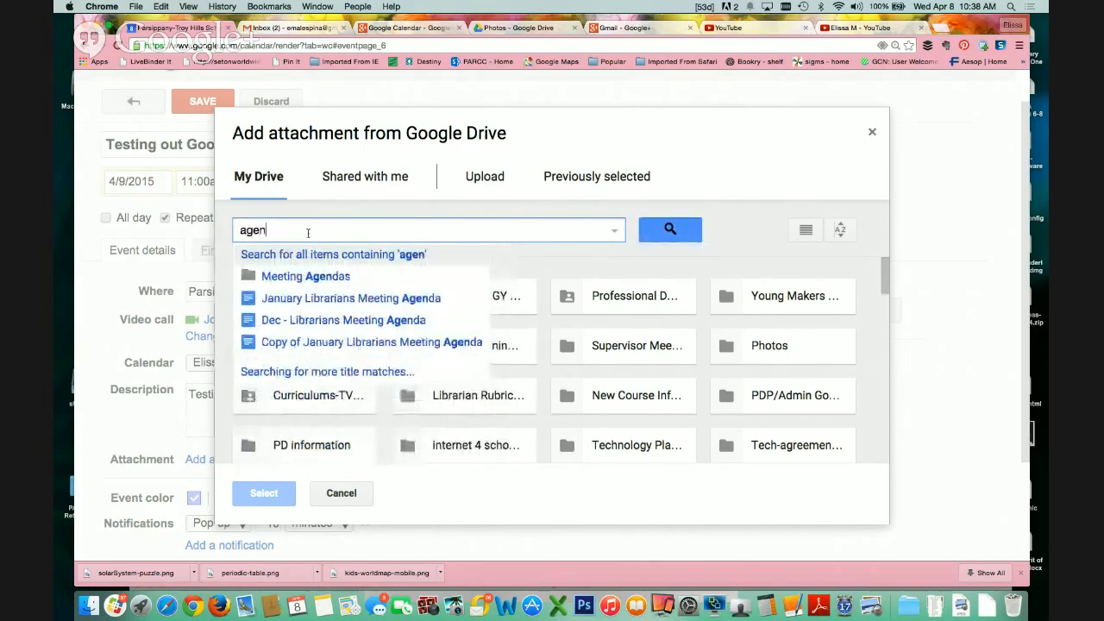
pyautogui.click(301, 300)
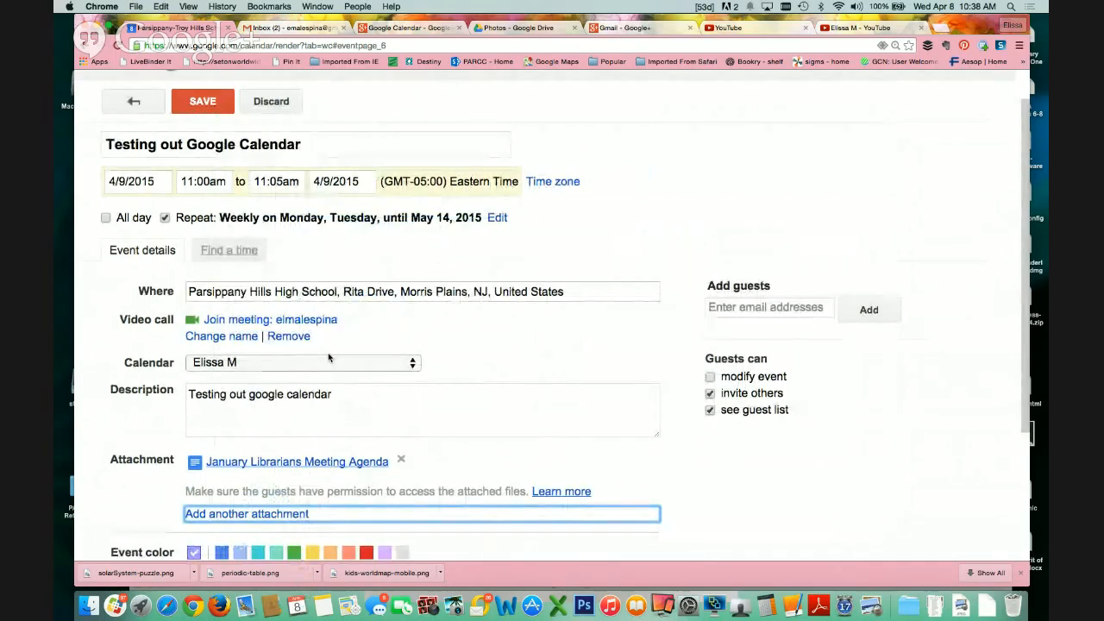
# Step: Set the event color to the light red (salmon) swatch just before the bright red one
pyautogui.press('super+minus')
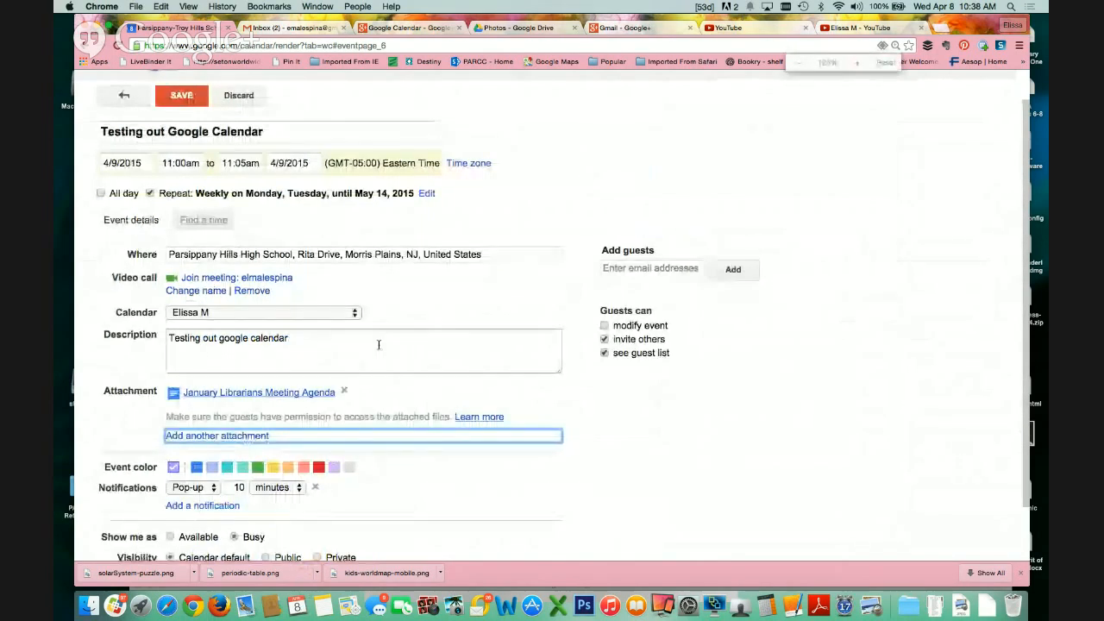
pyautogui.scroll(-1, 378, 347)
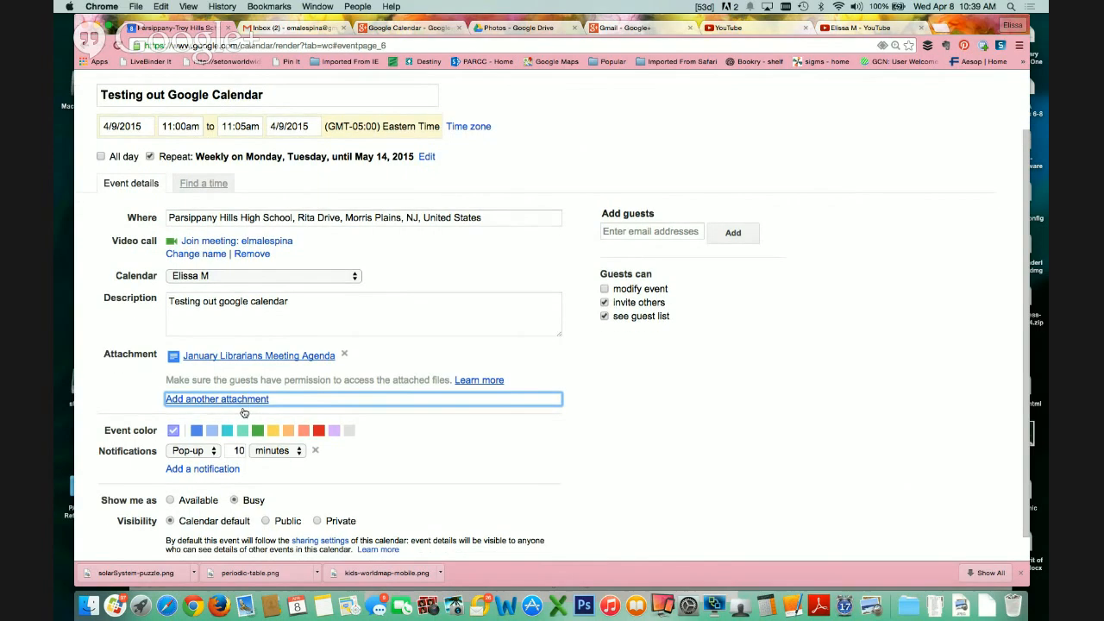
pyautogui.scroll(-1, 244, 411)
pyautogui.scroll(2, 244, 412)
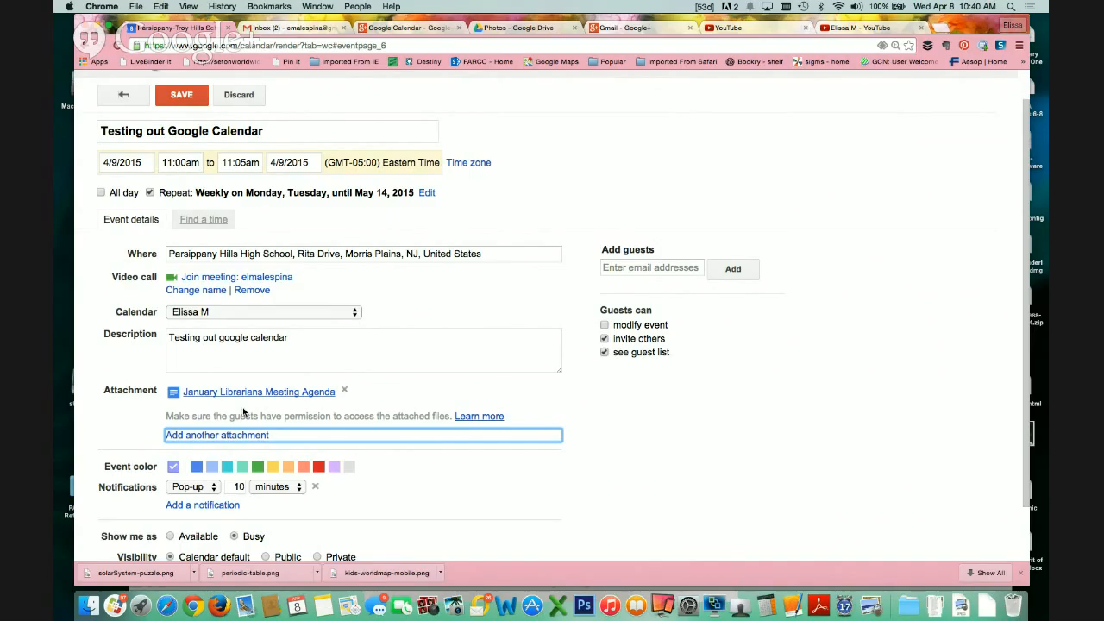
pyautogui.scroll(-2, 239, 430)
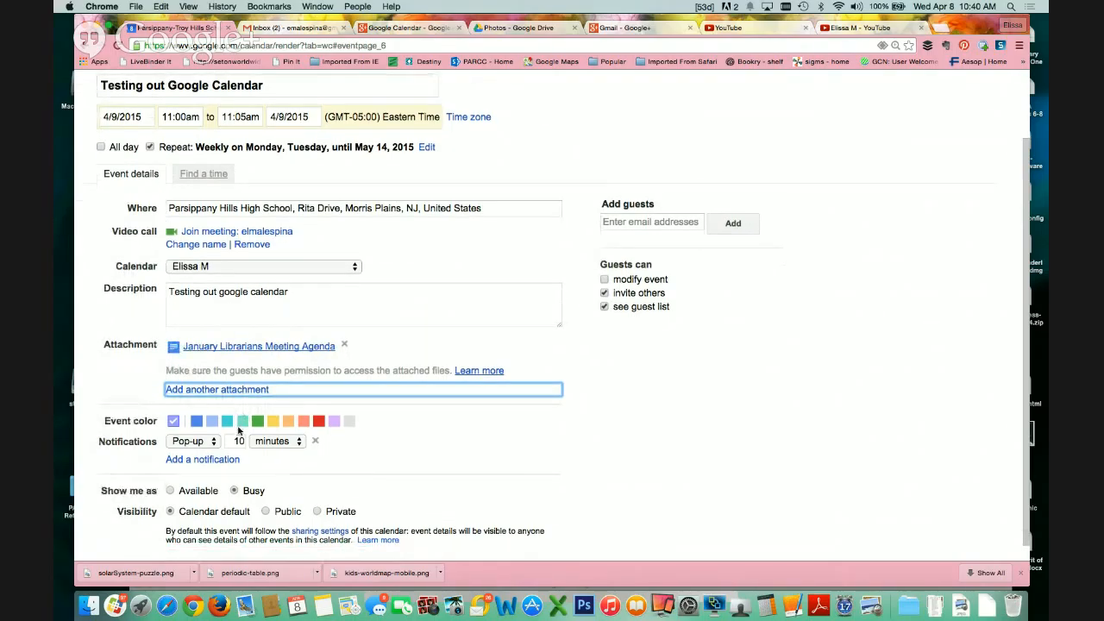
pyautogui.click(304, 421)
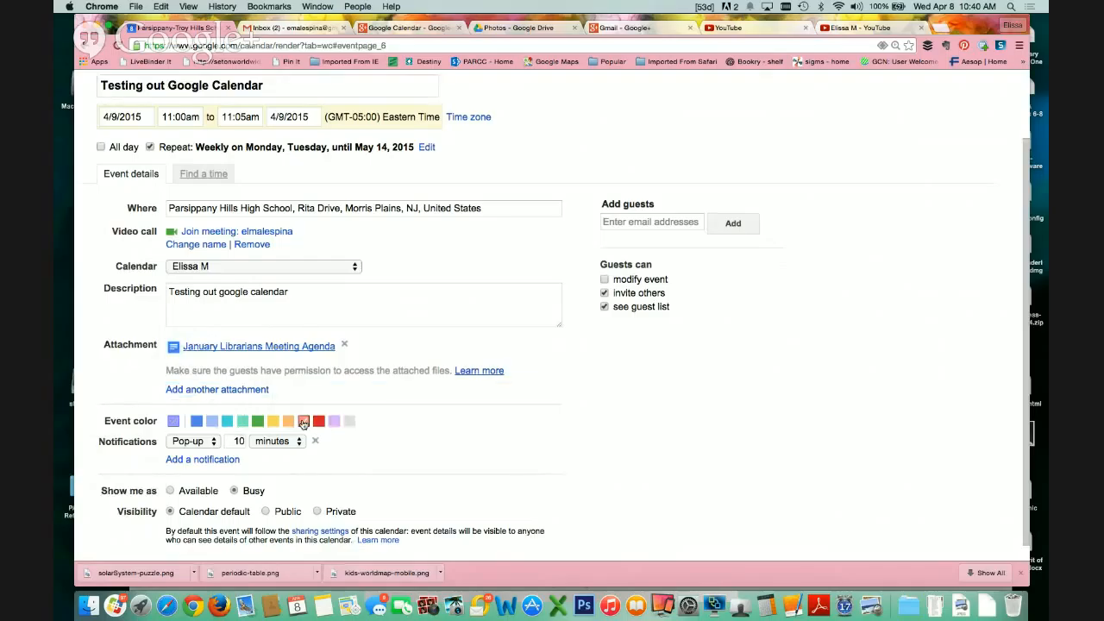
# Step: Review the notification's type and time-unit options, keeping minutes, and set the notification type to Email
pyautogui.click(201, 444)
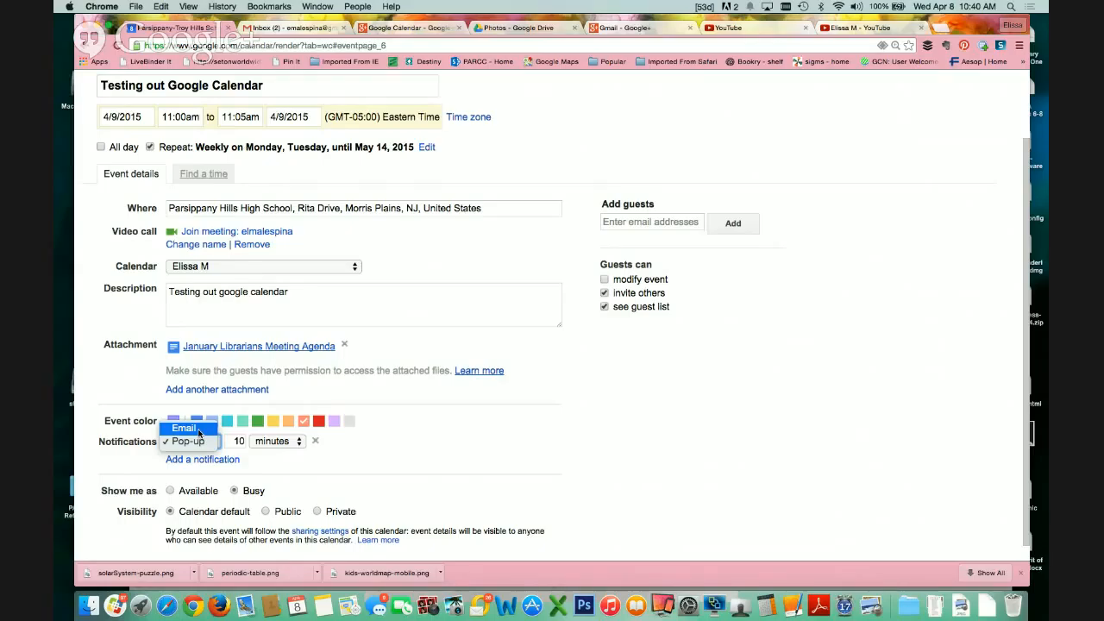
pyautogui.click(200, 444)
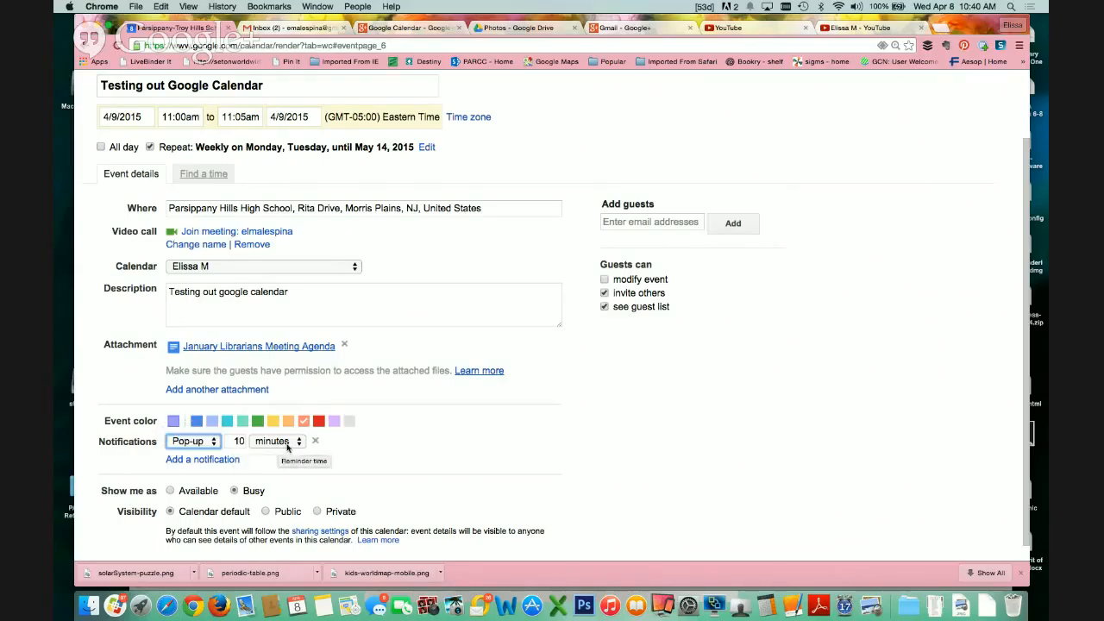
pyautogui.click(288, 442)
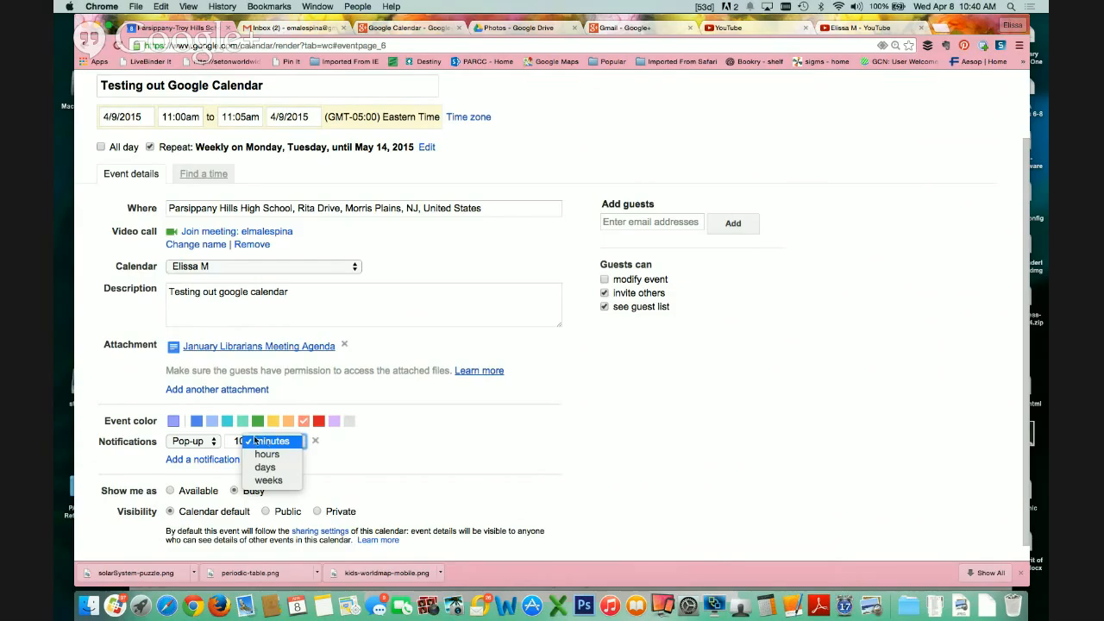
pyautogui.click(204, 444)
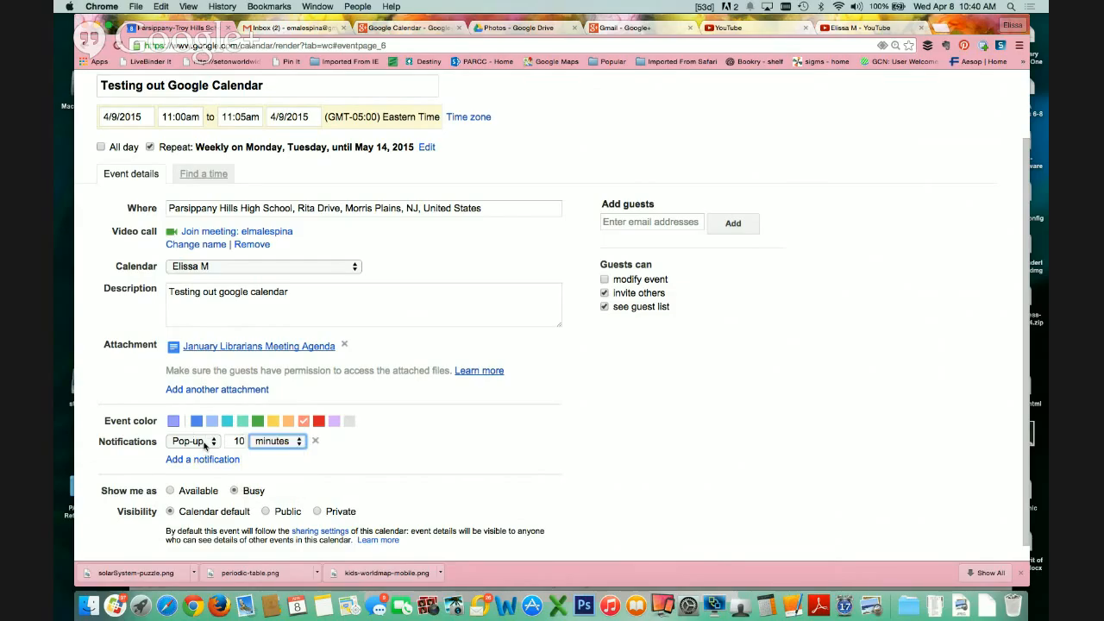
pyautogui.click(204, 442)
pyautogui.click(198, 425)
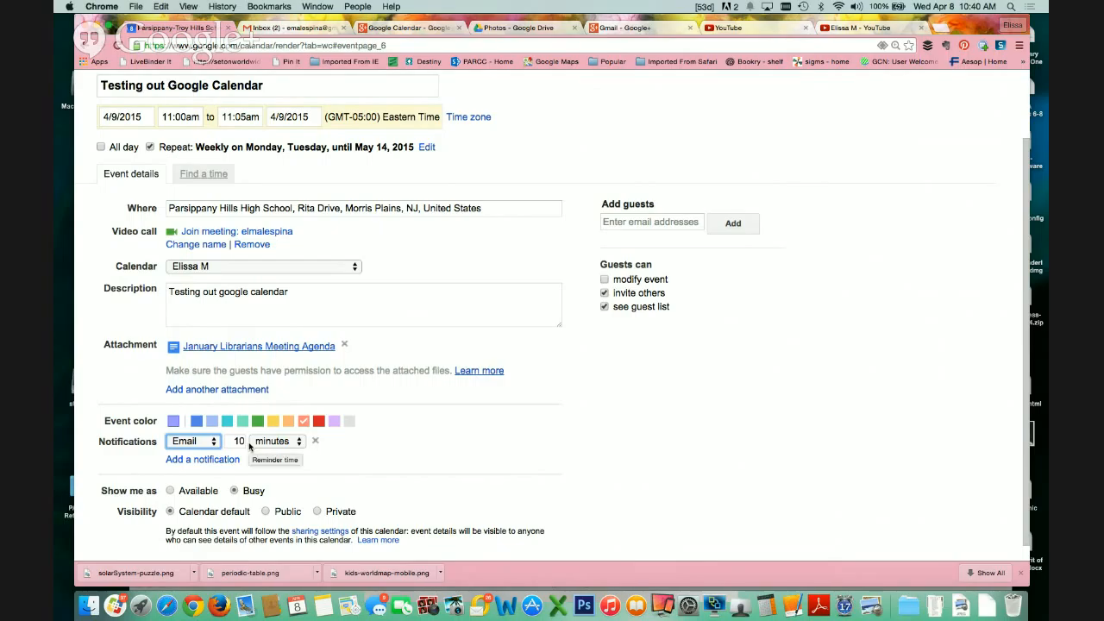
# Step: Try the Public and Private visibility options to read their explanations, and return the visibility to Calendar default
pyautogui.scroll(-1, 251, 457)
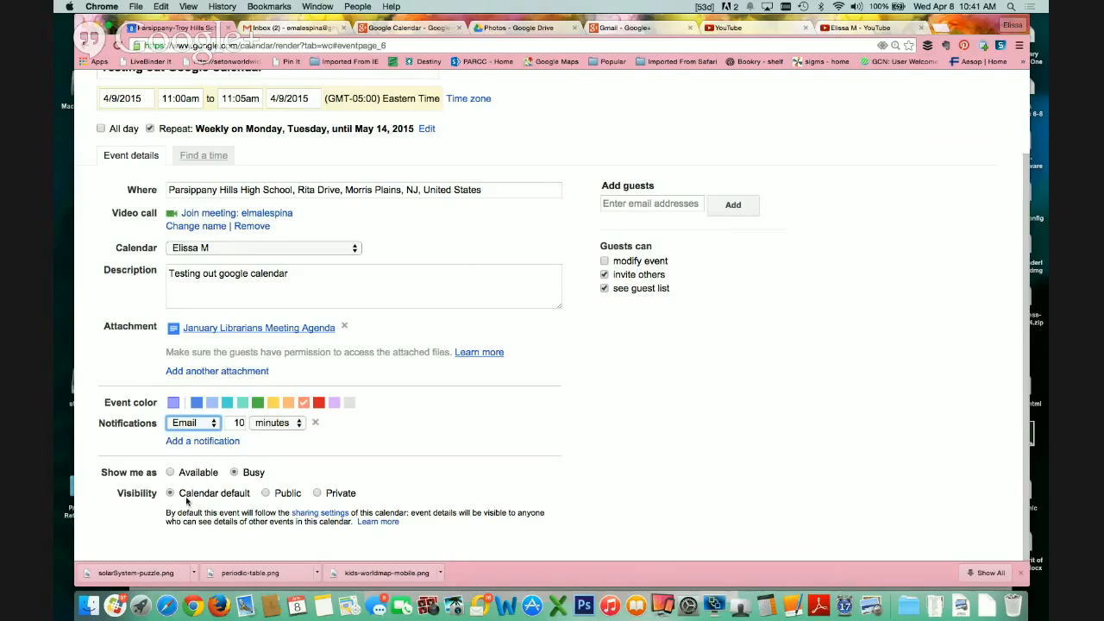
pyautogui.click(266, 495)
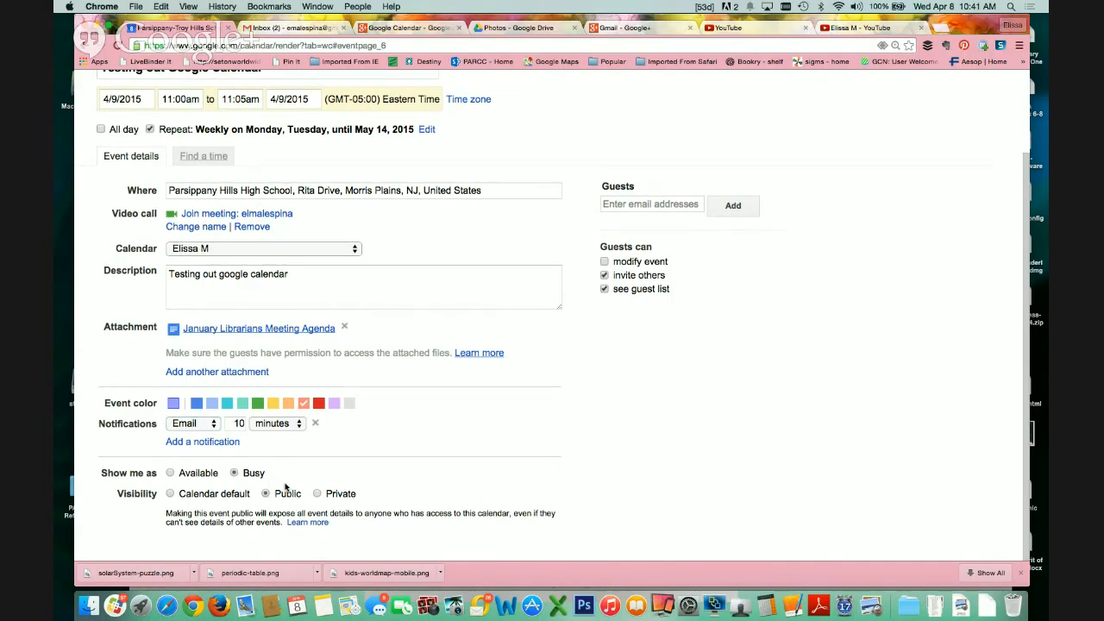
pyautogui.click(317, 495)
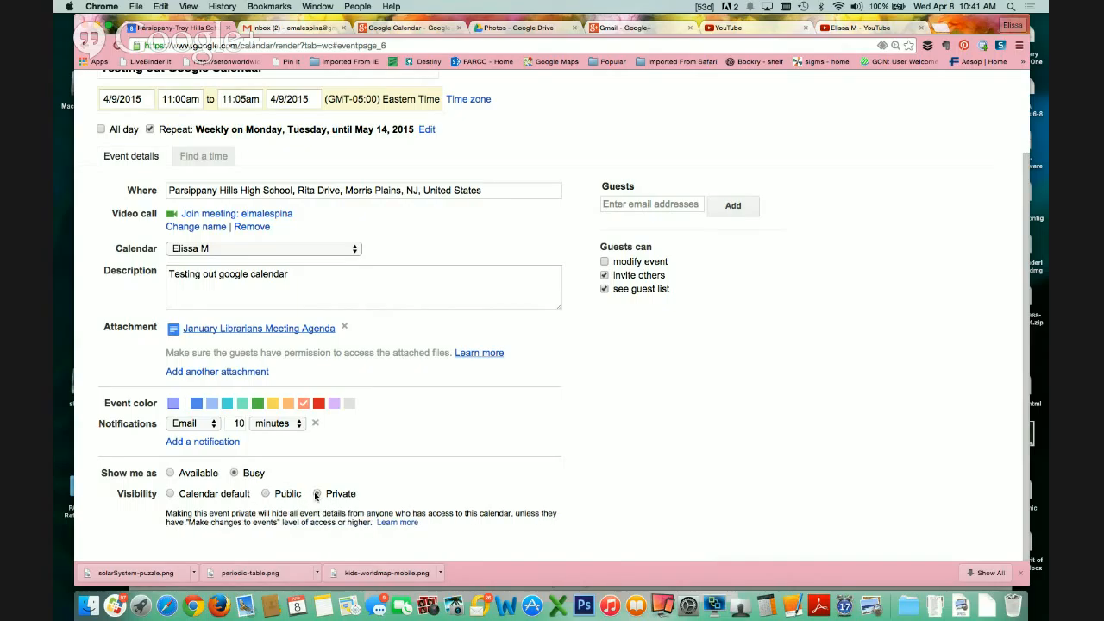
pyautogui.click(171, 494)
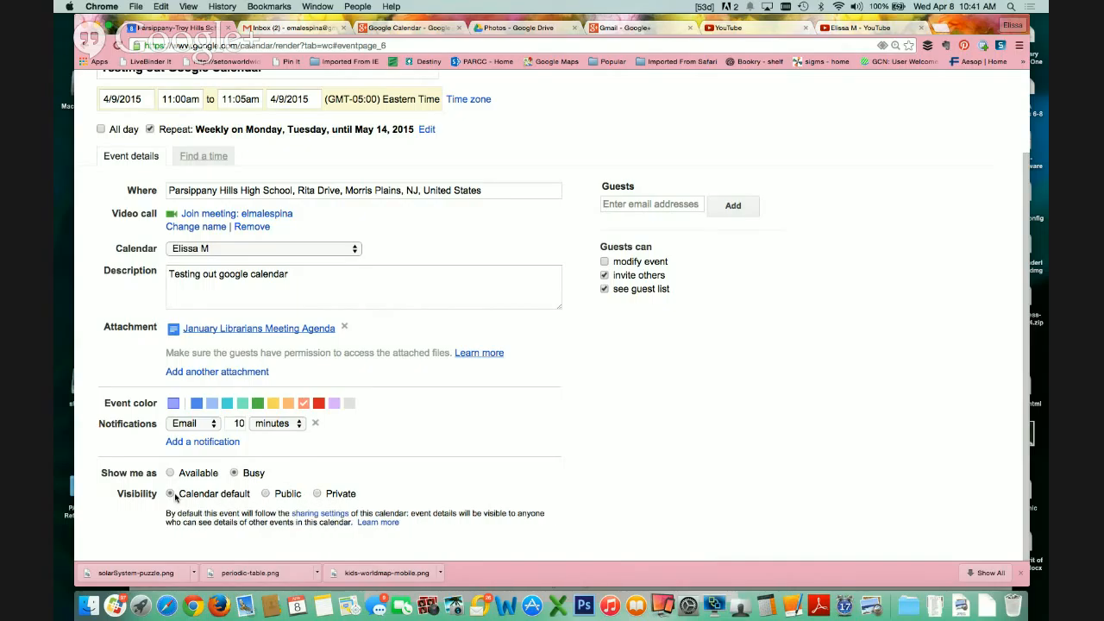
# Step: Look up guests matching "ti" and add the first suggested contact to the event's guest list
pyautogui.scroll(3, 173, 496)
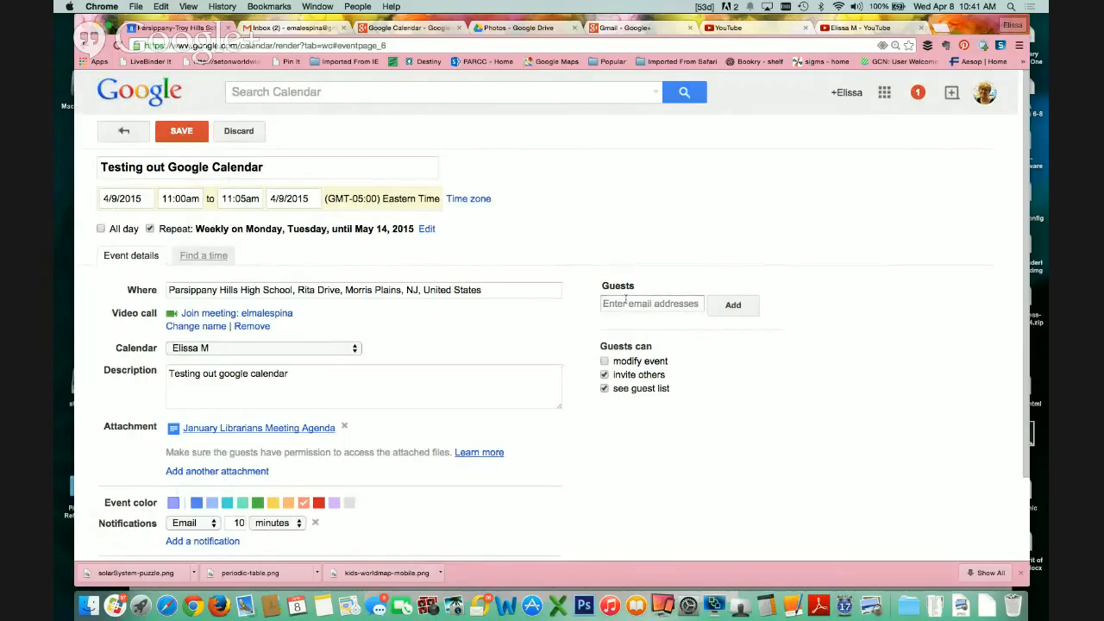
pyautogui.click(629, 302)
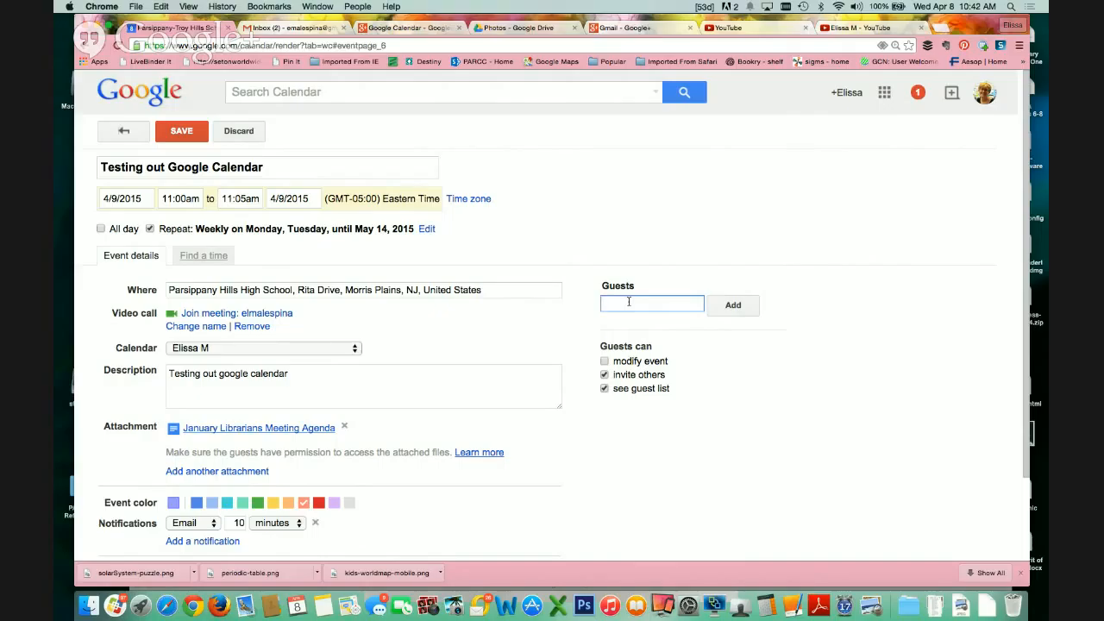
pyautogui.write('ti')
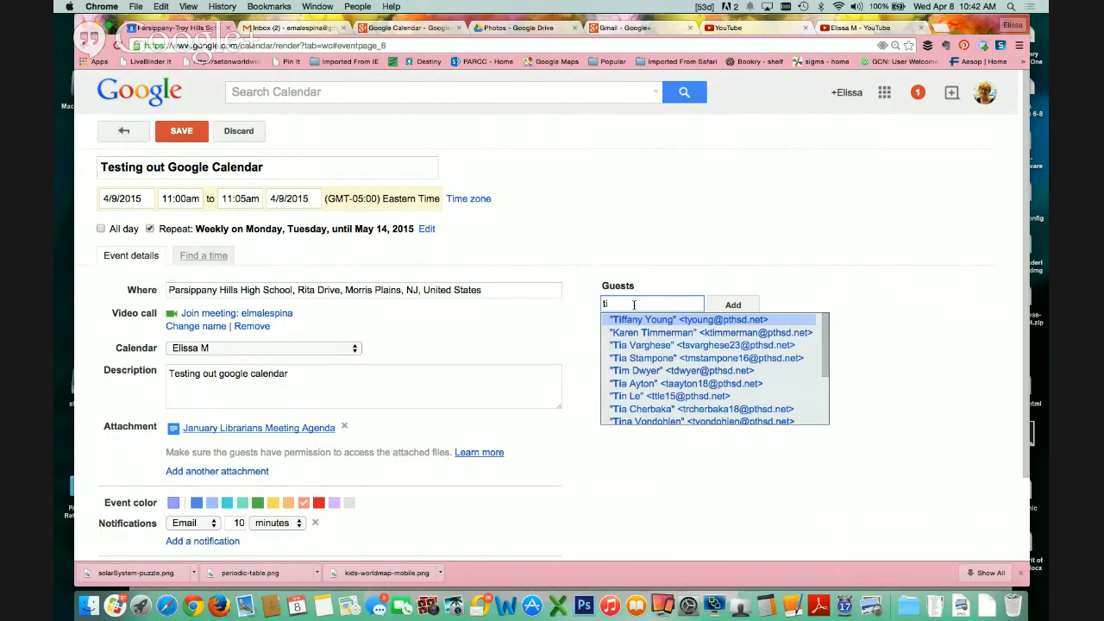
pyautogui.press('Return')
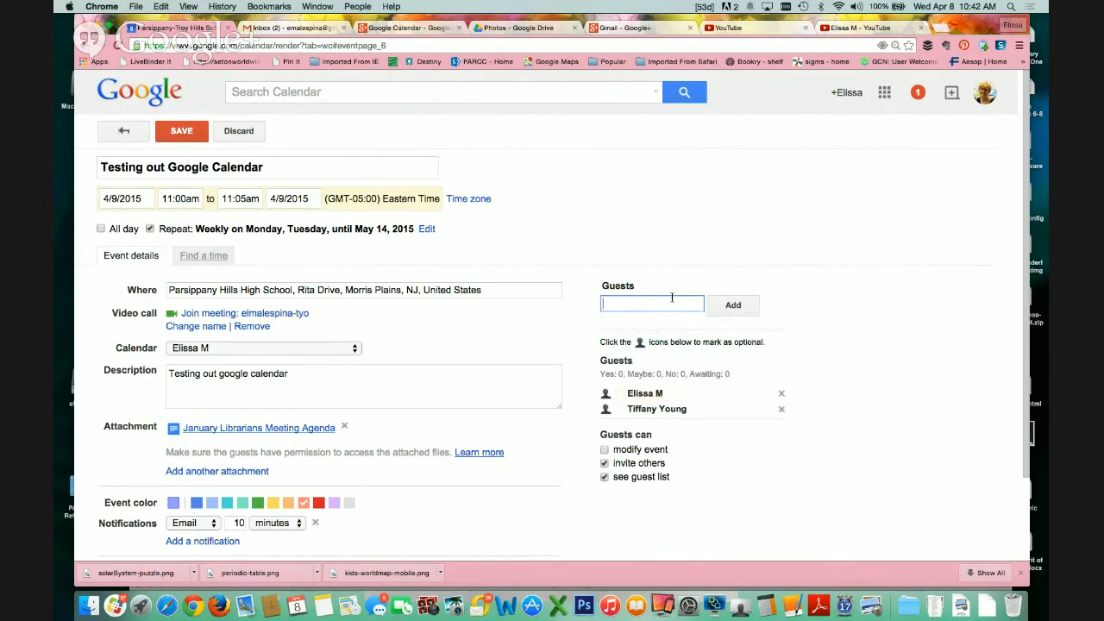
# Step: Look up guests matching "de" and add the fifth suggested contact to the event's guest list
pyautogui.write('e')
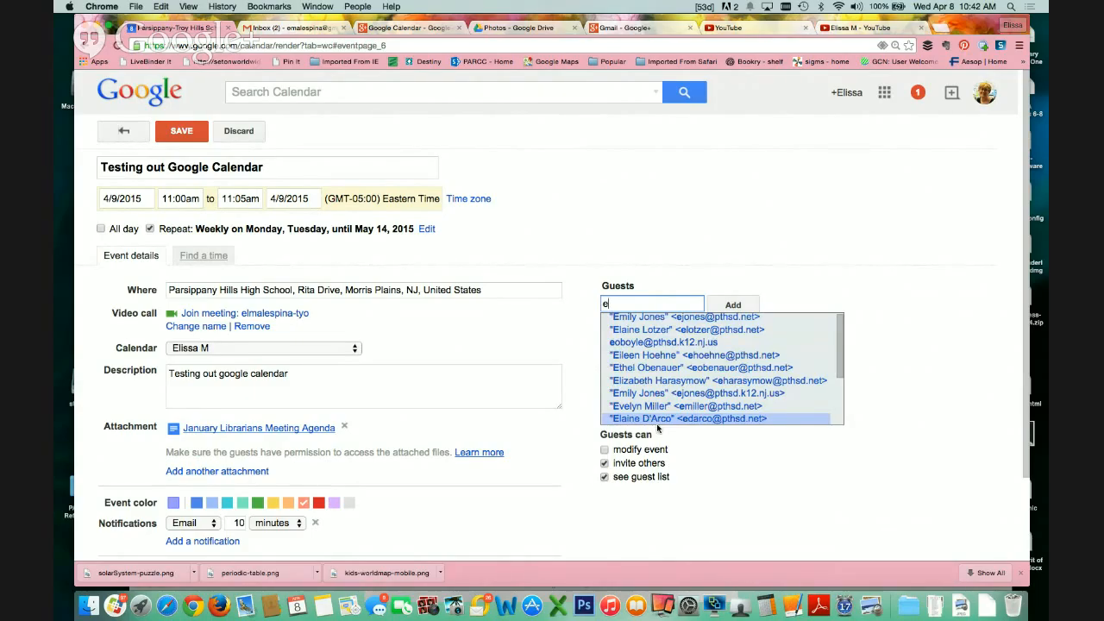
pyautogui.press('BackSpace')
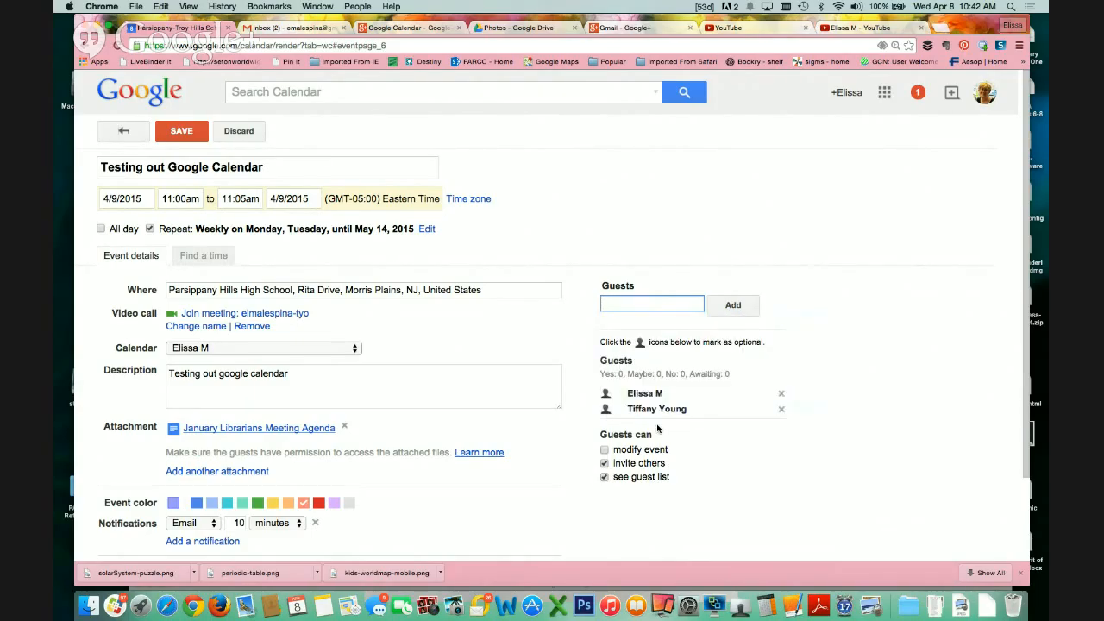
pyautogui.write('de')
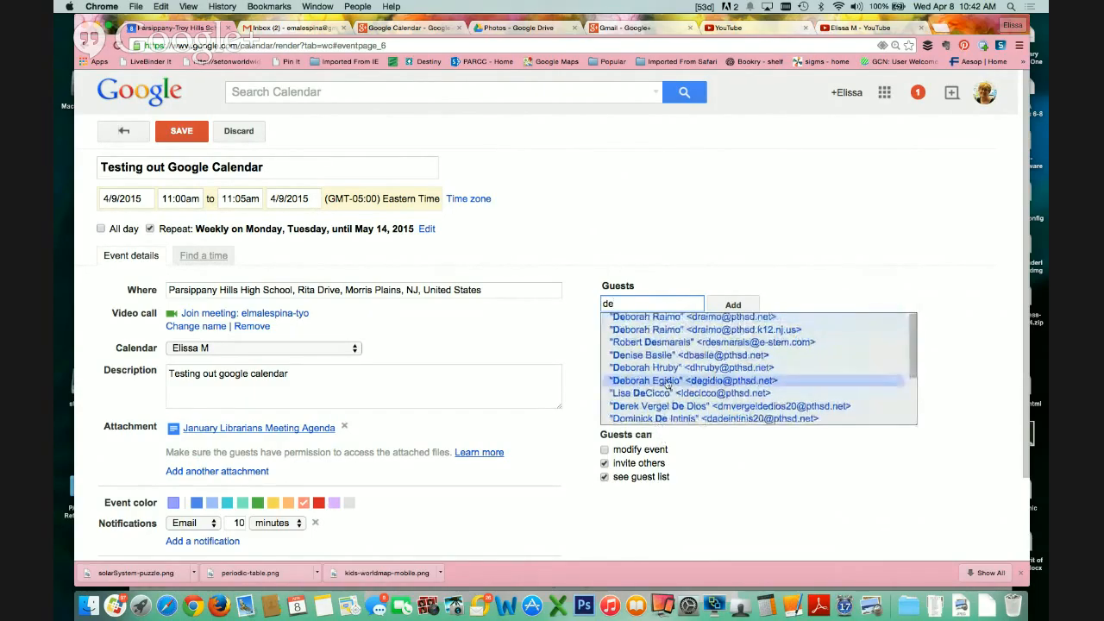
pyautogui.click(662, 370)
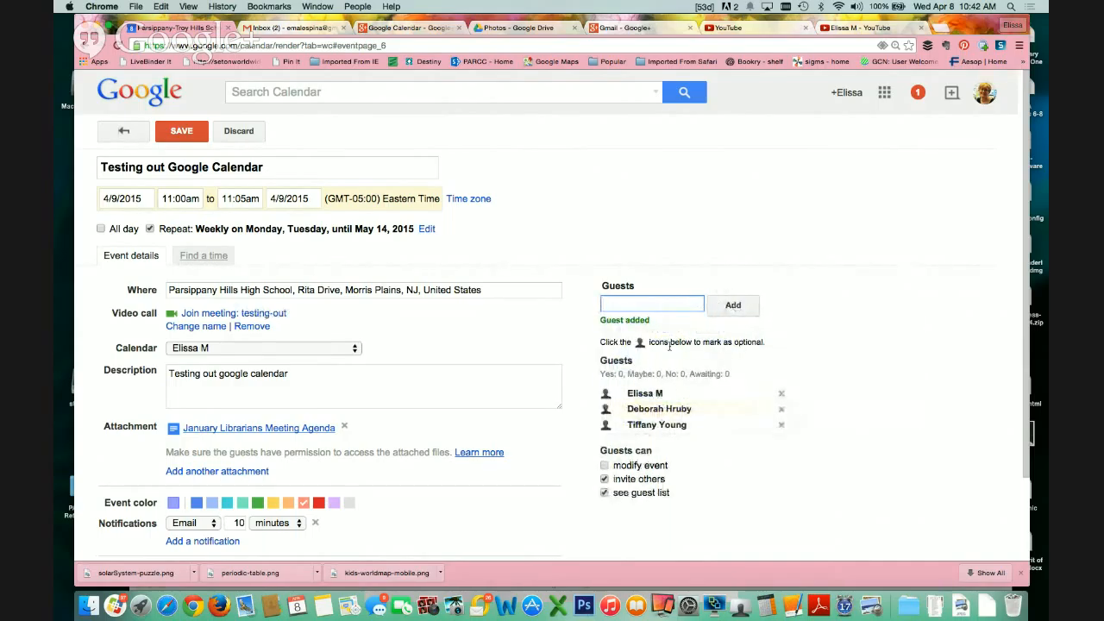
# Step: Remove the guests' permission to invite others to the event
pyautogui.scroll(-3, 669, 345)
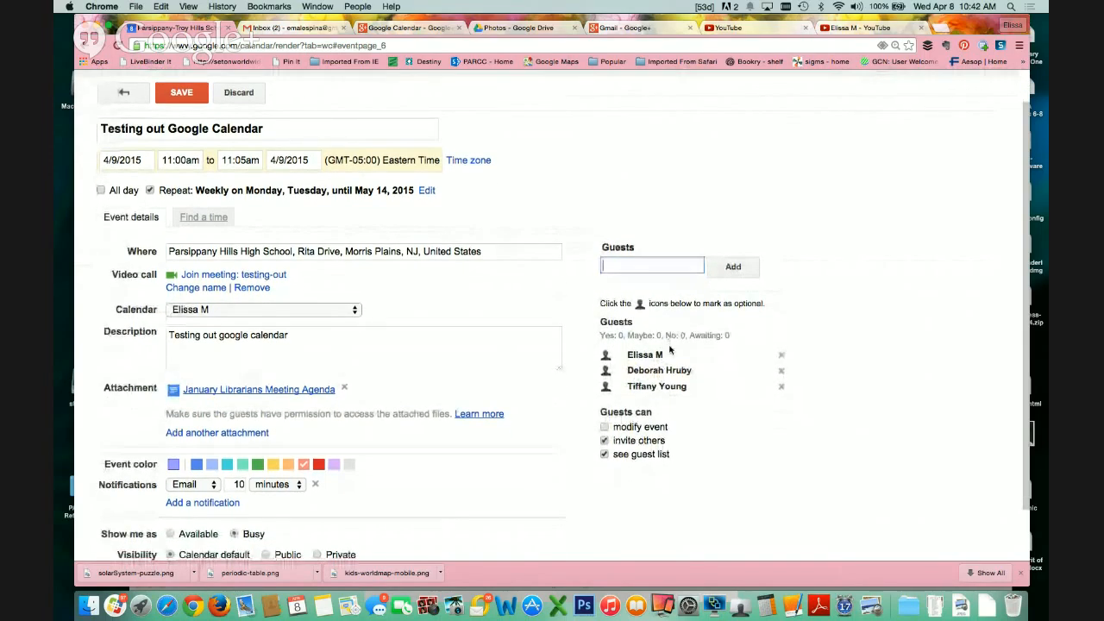
pyautogui.scroll(-4, 662, 411)
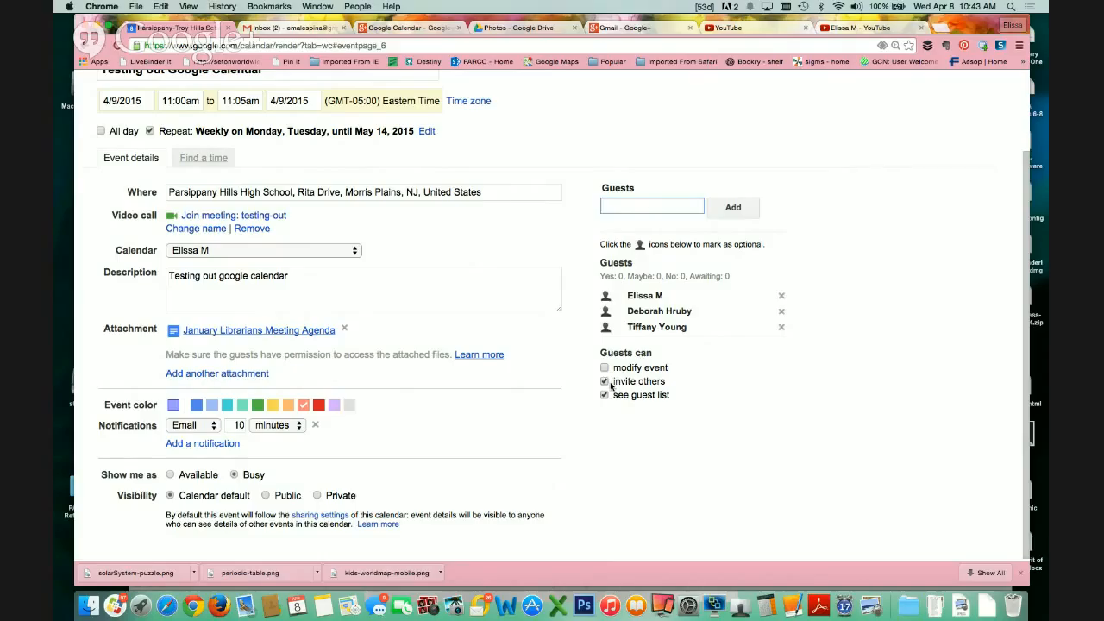
pyautogui.click(607, 382)
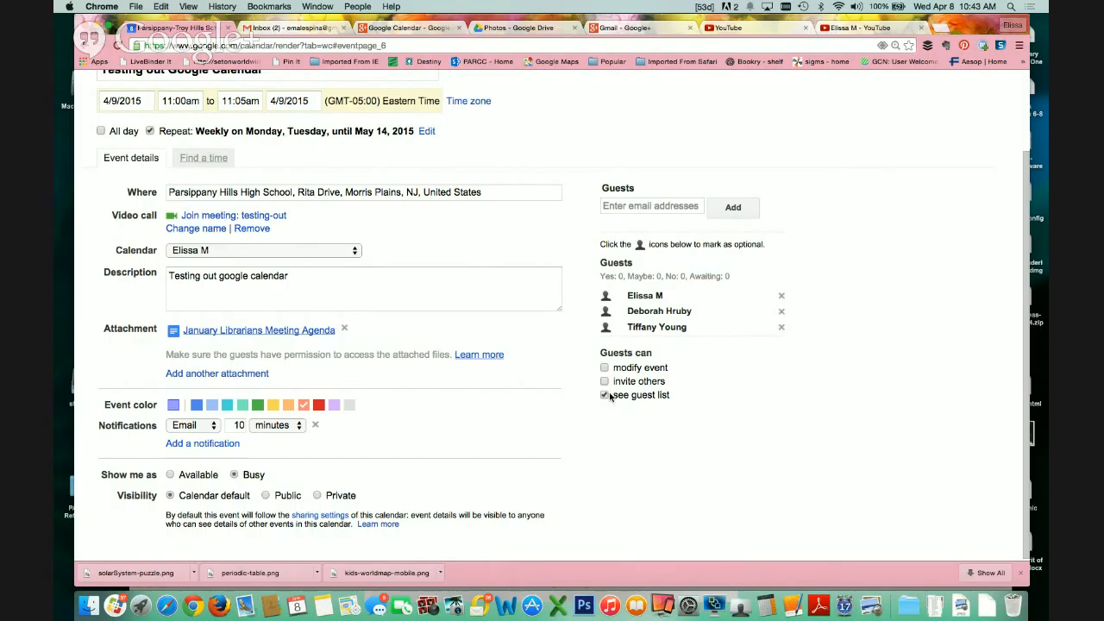
# Step: Save the Testing out Google Calendar event and send invitations to its guests
pyautogui.scroll(-1, 610, 397)
pyautogui.scroll(3, 609, 392)
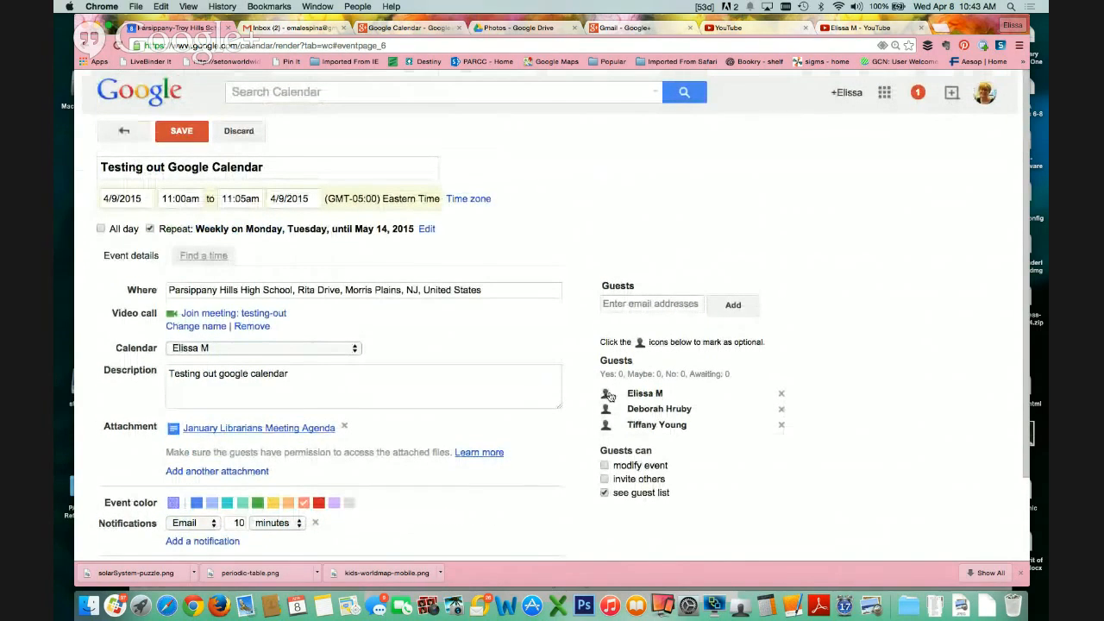
pyautogui.click(181, 130)
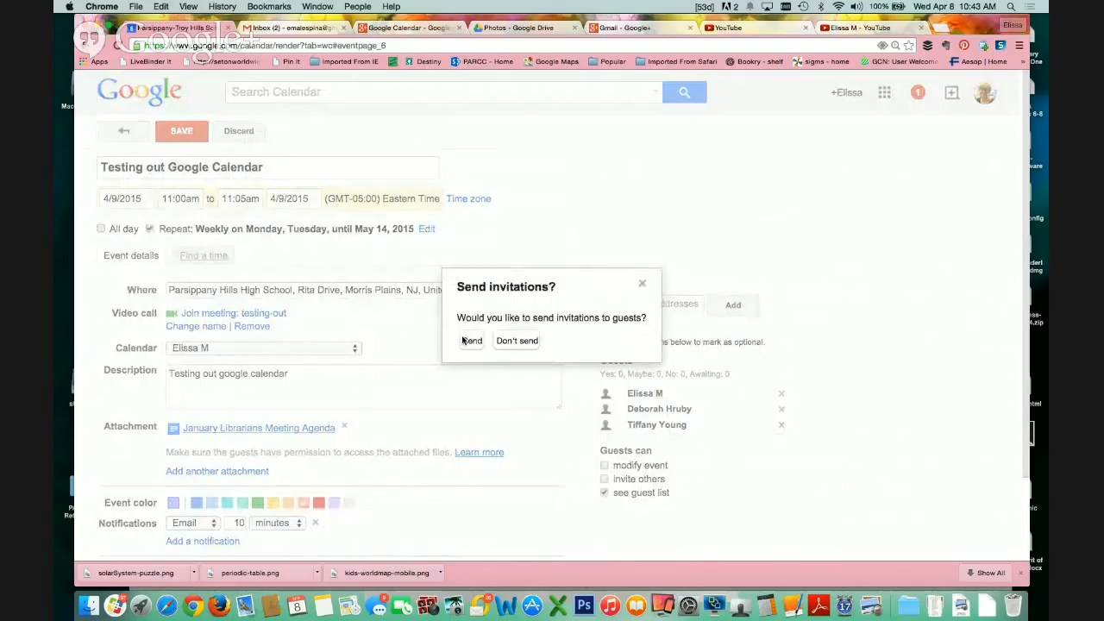
pyautogui.click(471, 341)
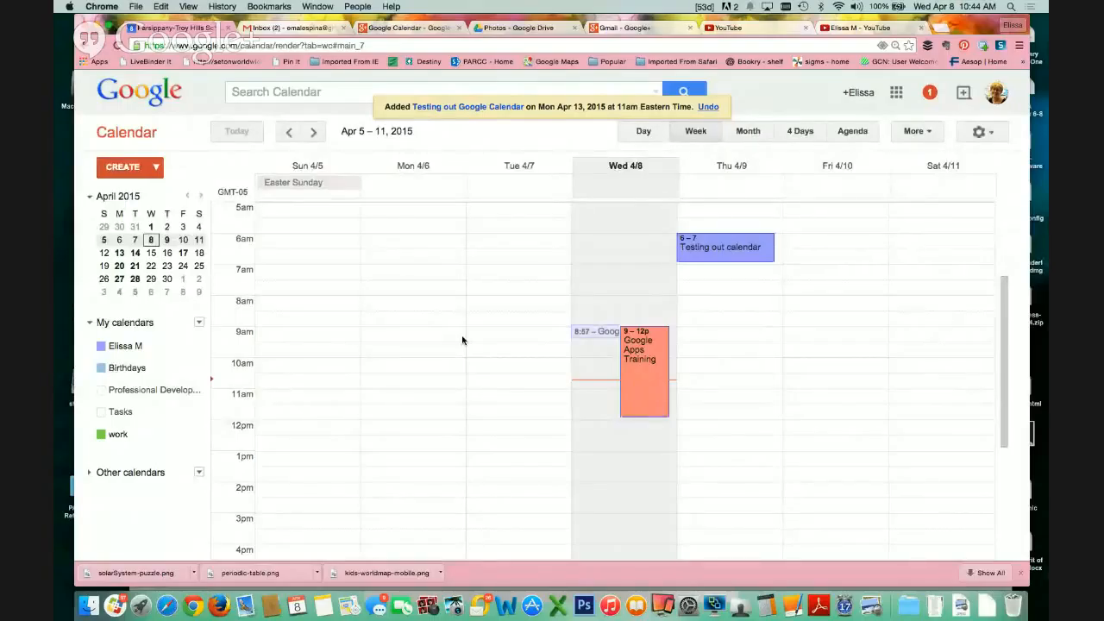
# Step: Open the Google Apps Training event on Wednesday, April 8 and review its settings and guest responses
pyautogui.click(638, 343)
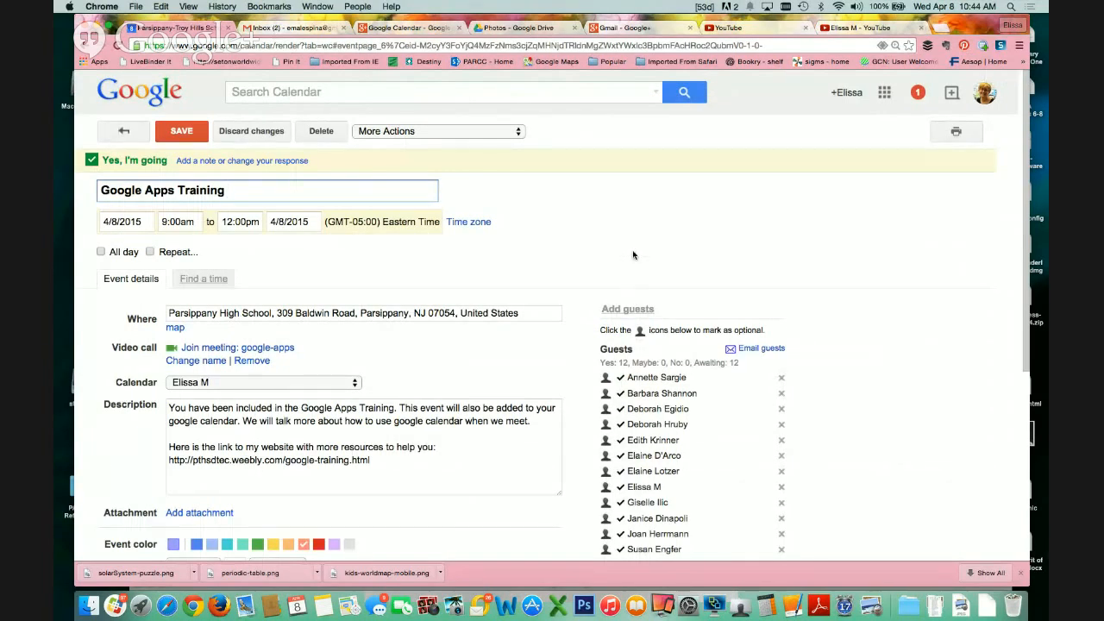
pyautogui.scroll(-5, 633, 254)
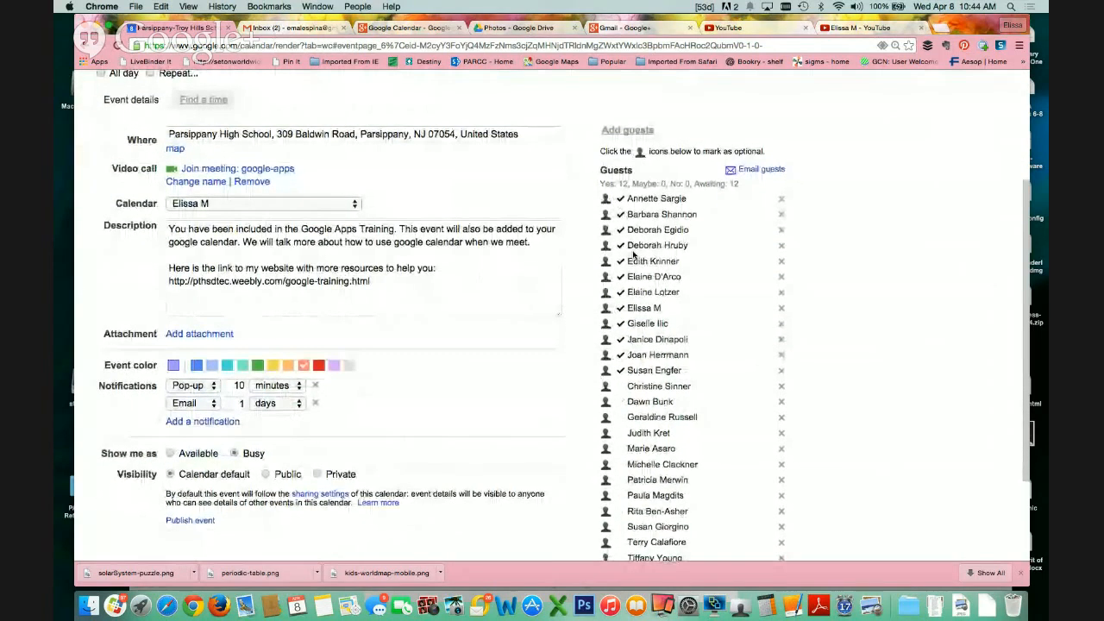
pyautogui.scroll(-1, 634, 255)
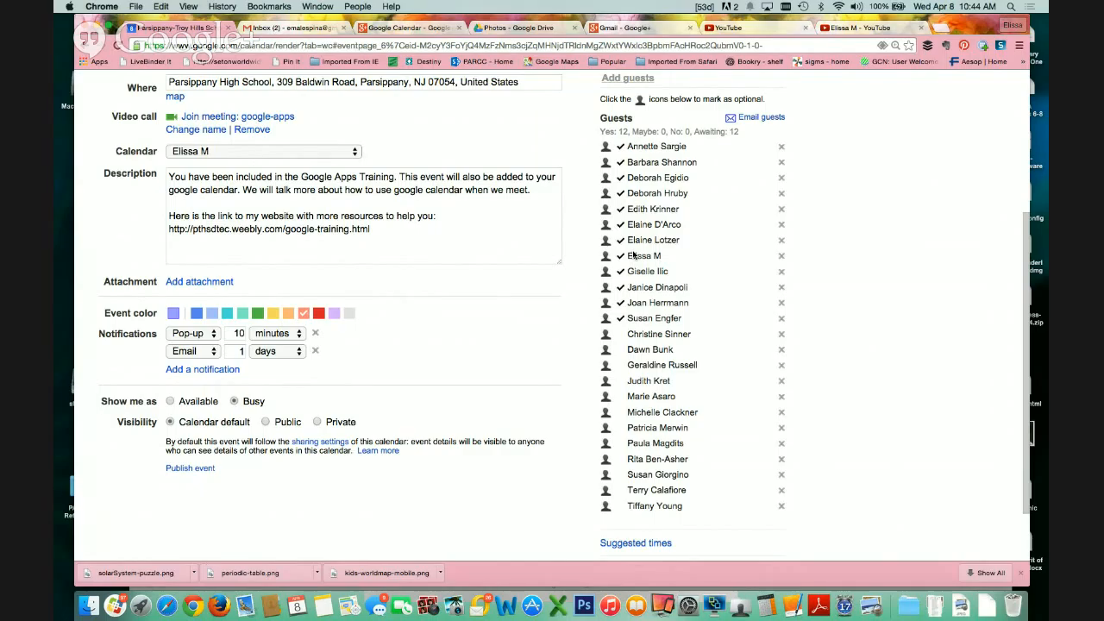
pyautogui.scroll(2, 634, 256)
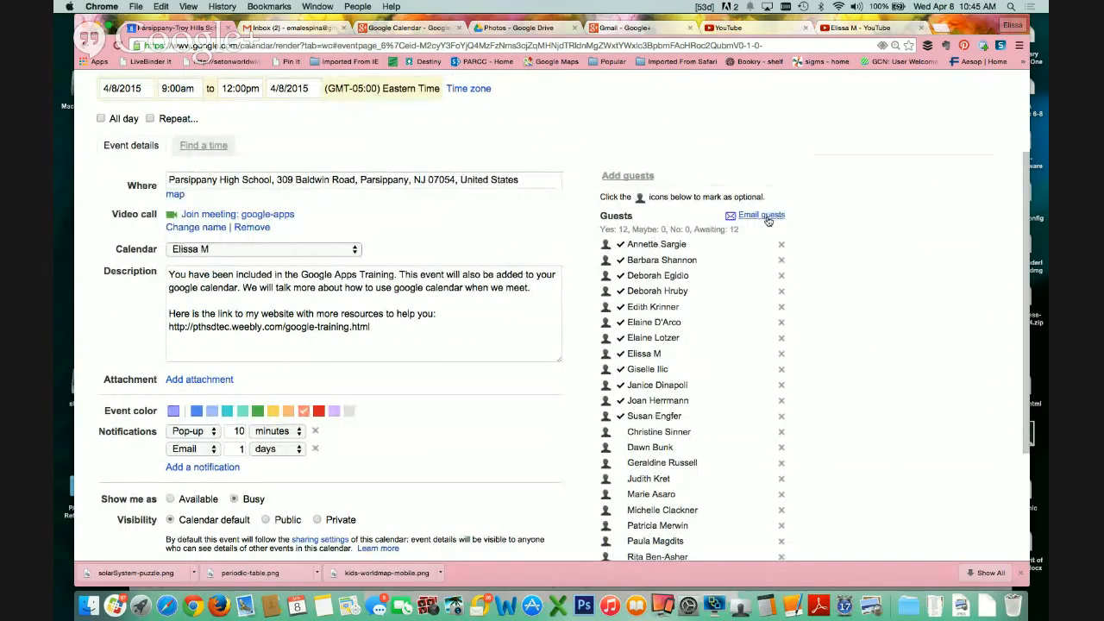
# Step: Email the event's guests the message "Make sure to check out the description for the link to my website with more information."
pyautogui.click(762, 215)
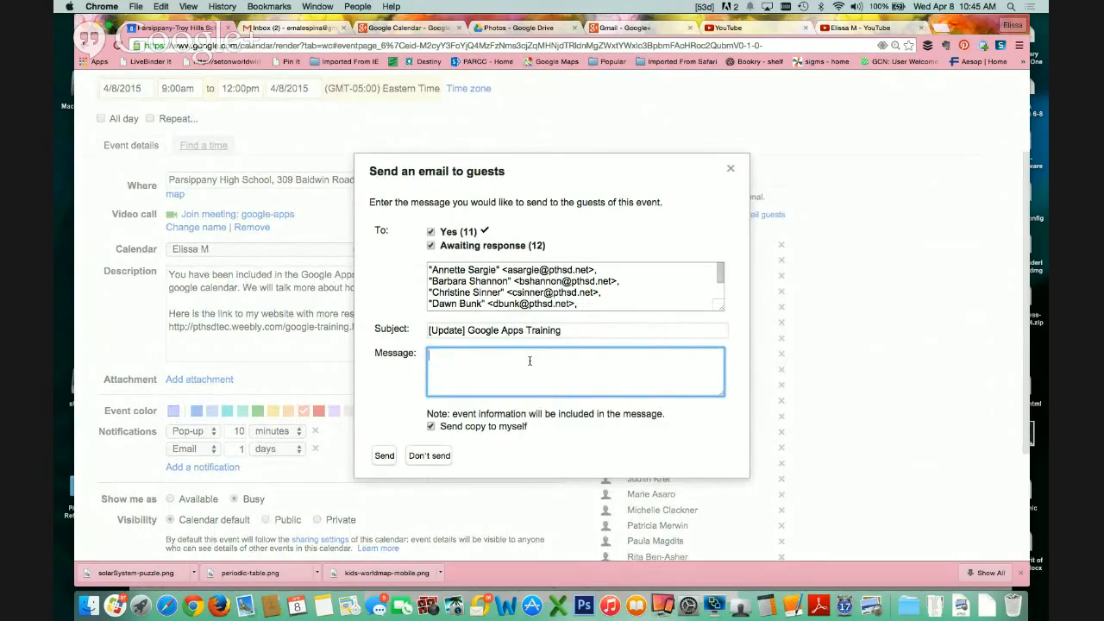
pyautogui.write('Make sure to check out the descri')
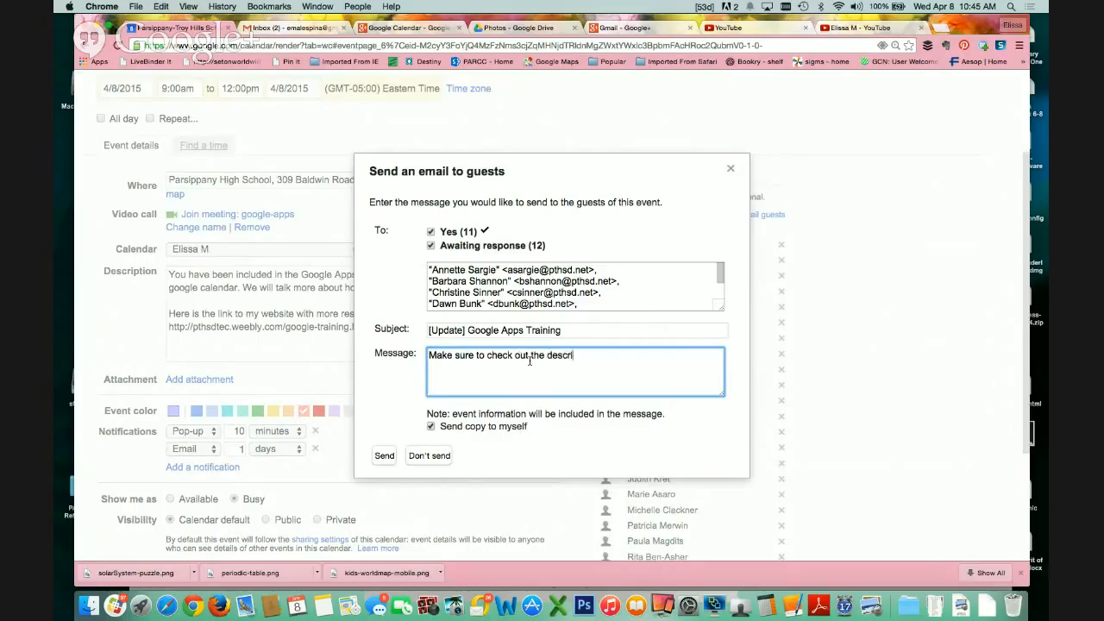
pyautogui.write('ption for the link to my ')
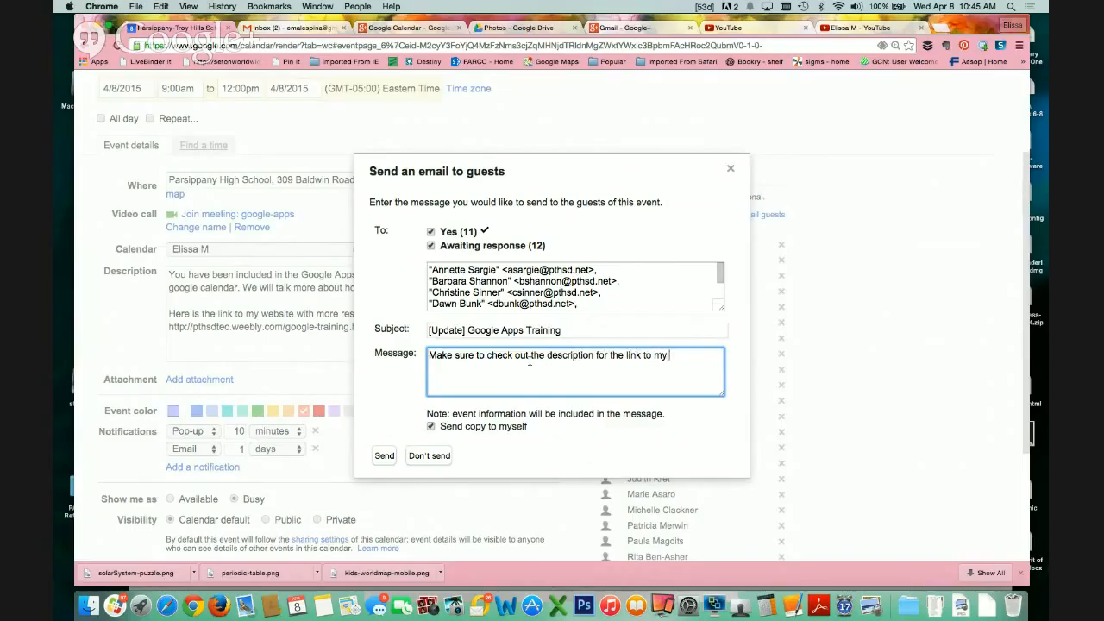
pyautogui.write('website with more informatio')
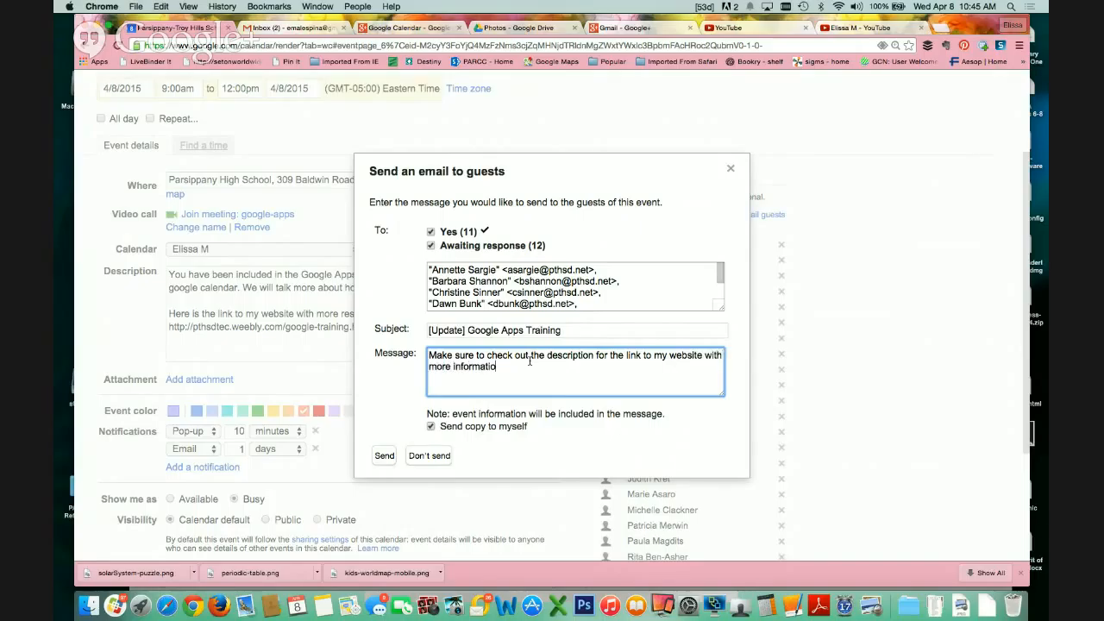
pyautogui.write('n.')
pyautogui.click(385, 456)
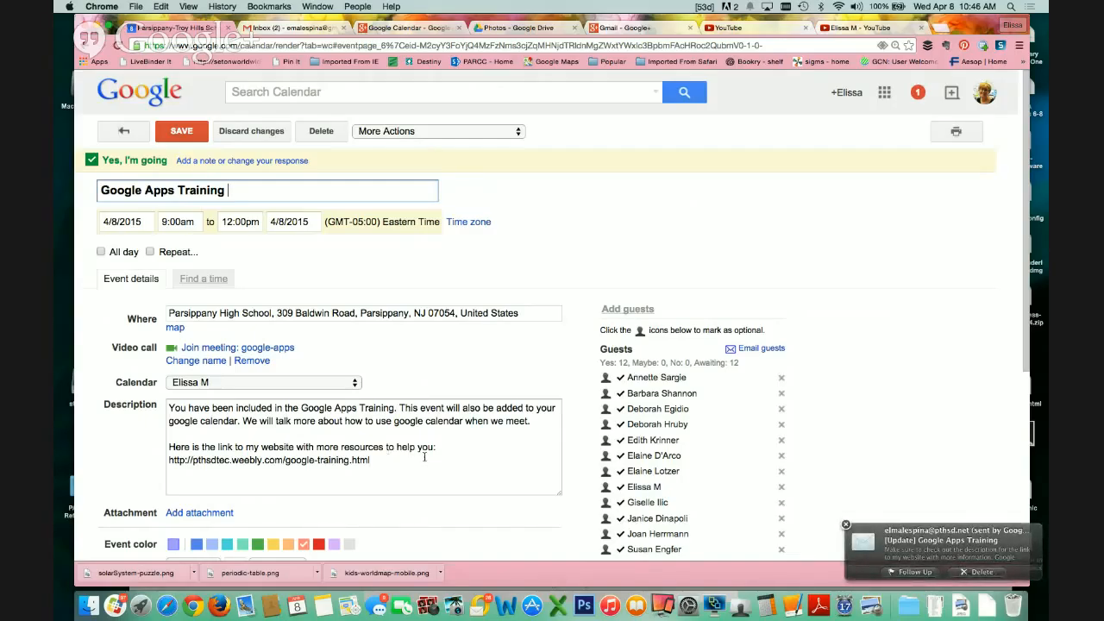
# Step: Open the received [Update] Google Apps Training email in Outlook, enlarge its window and read the event details
pyautogui.click(934, 550)
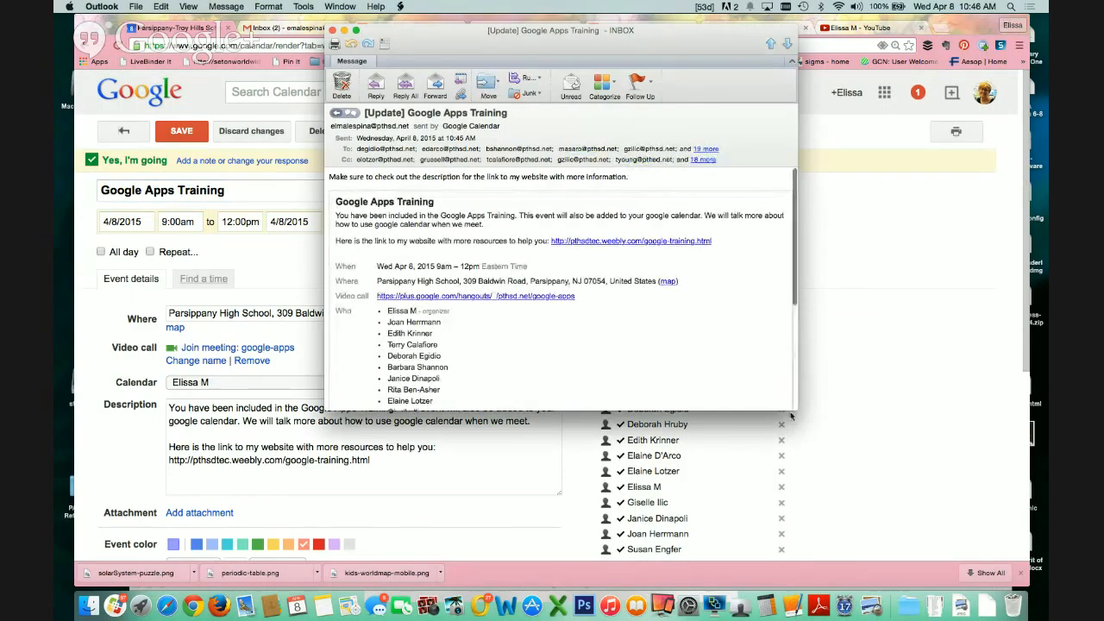
pyautogui.moveTo(791, 416); pyautogui.dragTo(956, 550)
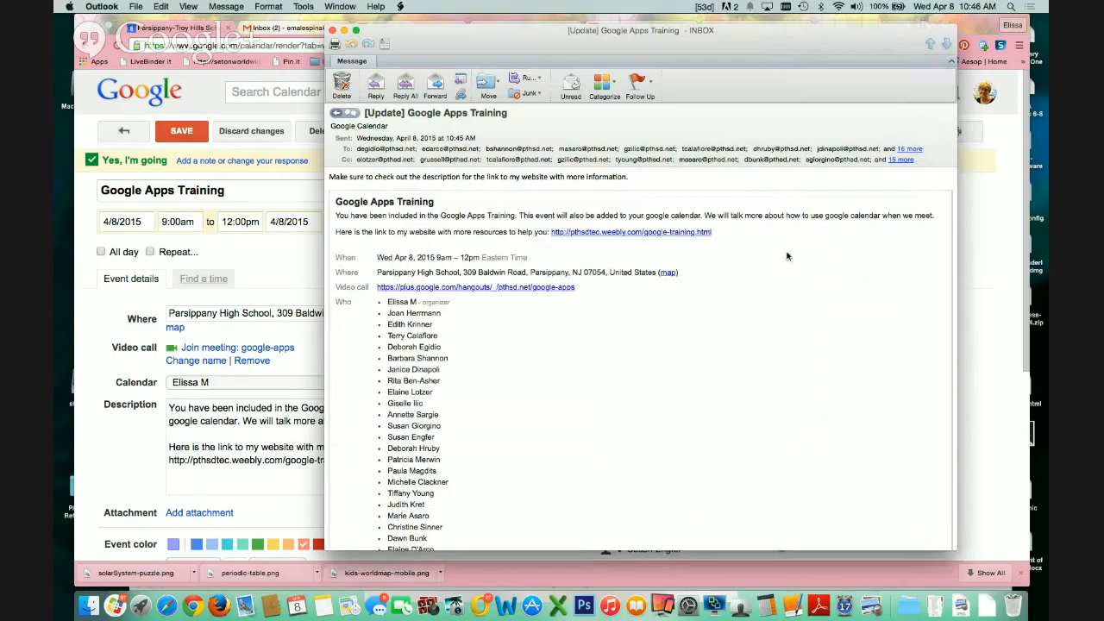
pyautogui.scroll(-1, 787, 255)
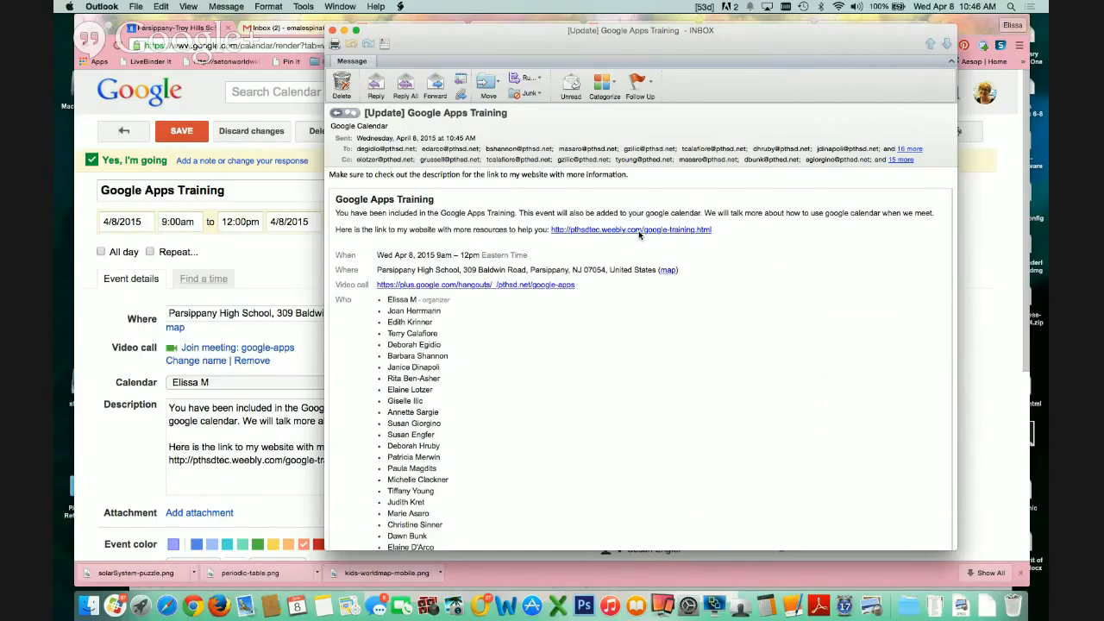
# Step: Open the google-training website link from the email and look through the LiveBinder's Google Docs Suite: Introduction page
pyautogui.click(639, 230)
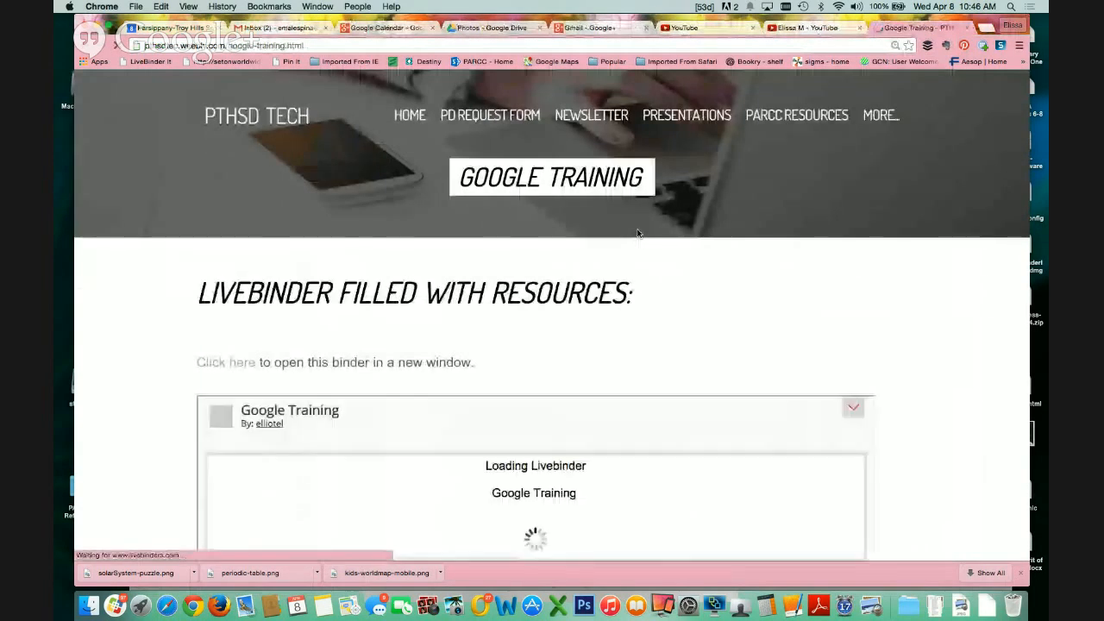
pyautogui.scroll(-2, 638, 233)
pyautogui.scroll(-2, 636, 229)
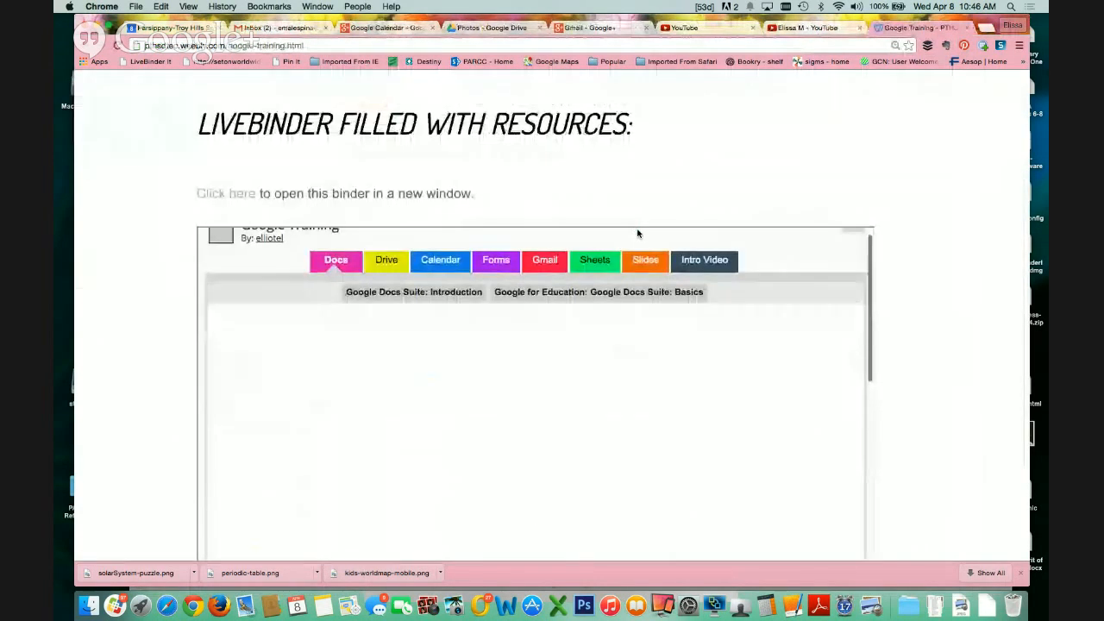
pyautogui.click(409, 292)
pyautogui.scroll(-3, 408, 302)
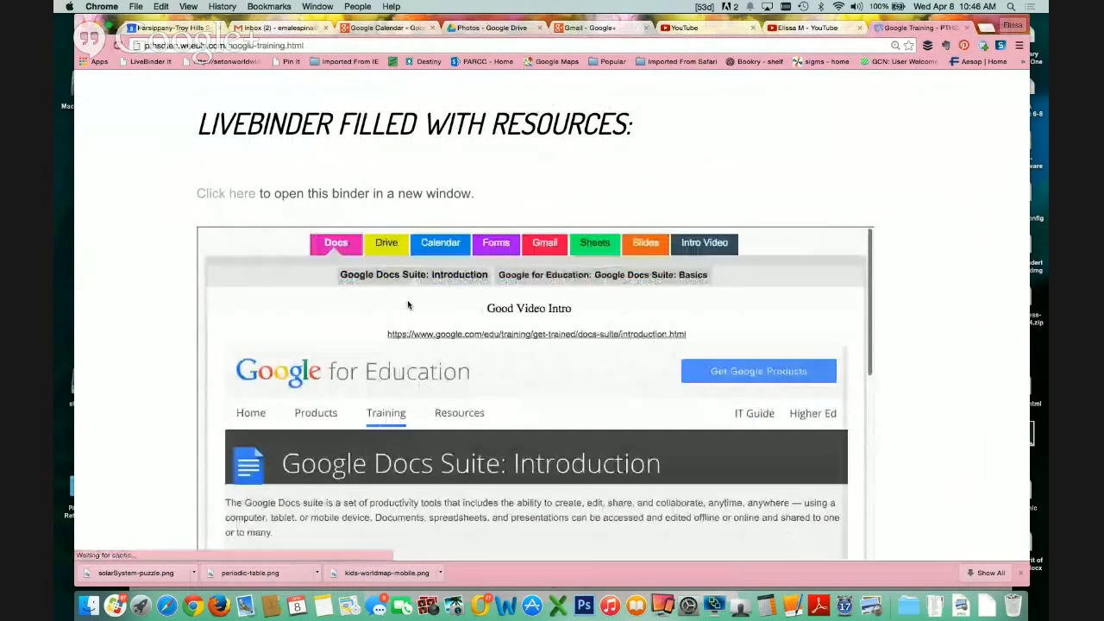
pyautogui.scroll(-1, 409, 305)
pyautogui.scroll(2, 409, 304)
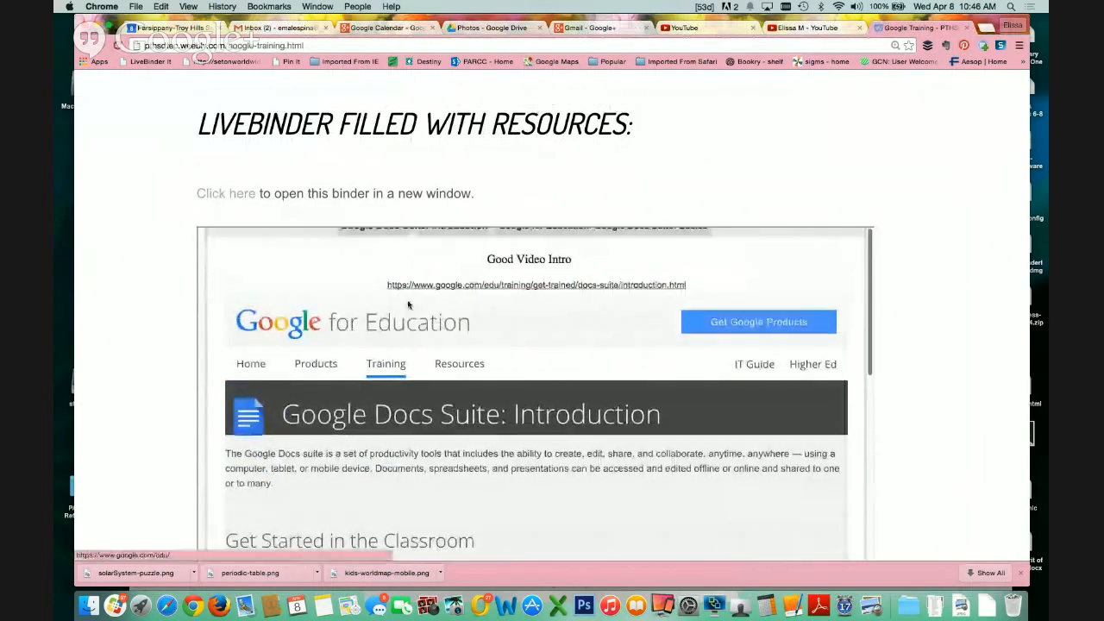
pyautogui.scroll(1, 435, 248)
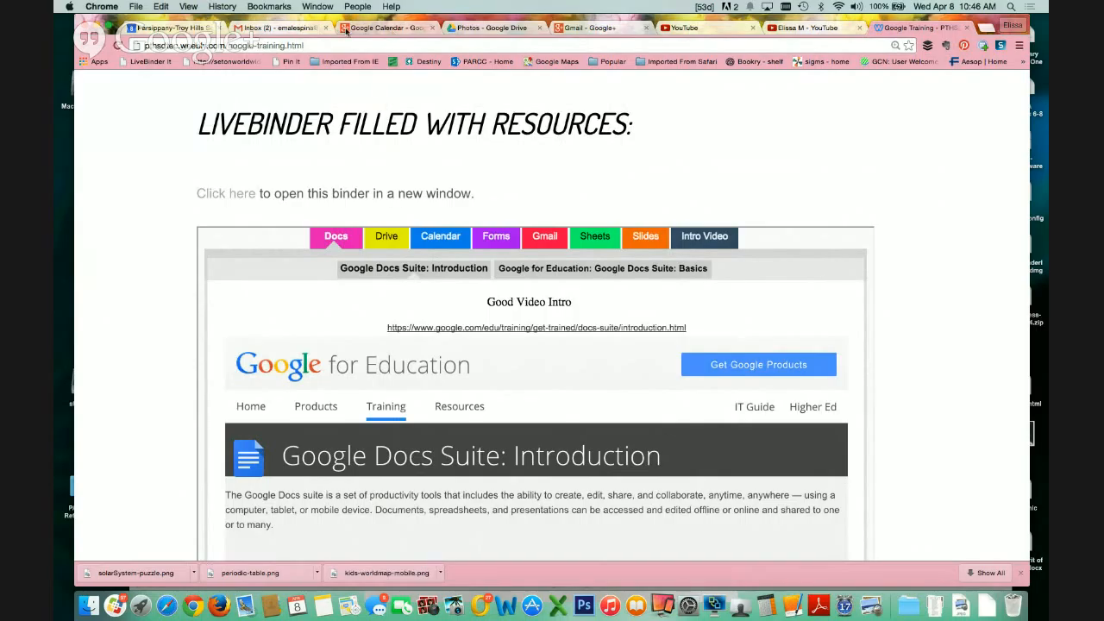
# Step: Return to the Google Apps Training event in Google Calendar and review its details and guest list
pyautogui.click(392, 28)
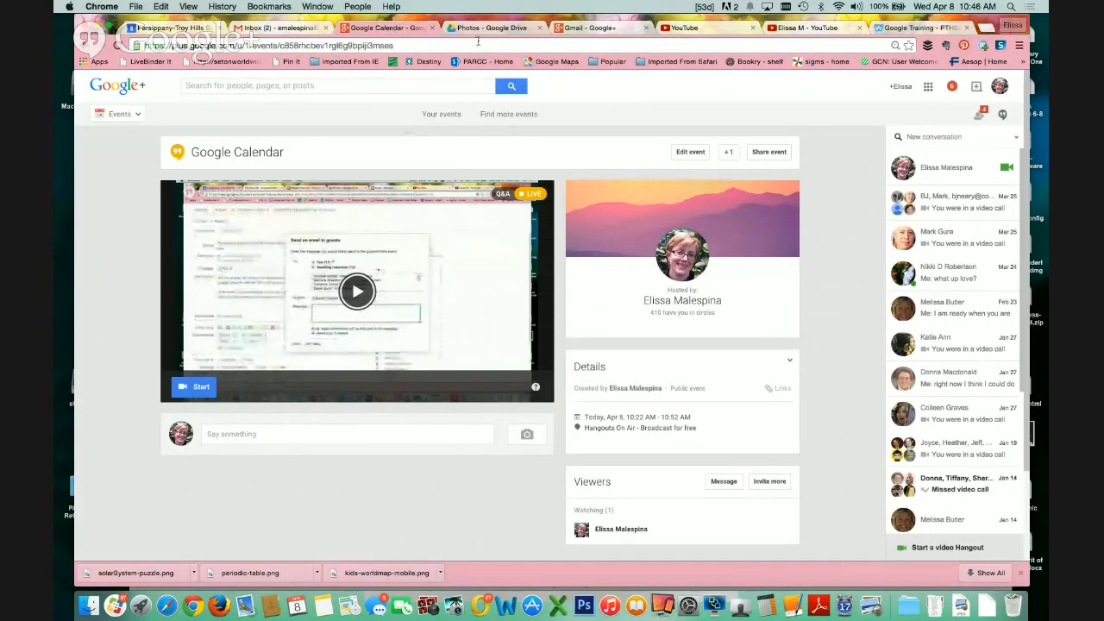
pyautogui.click(169, 28)
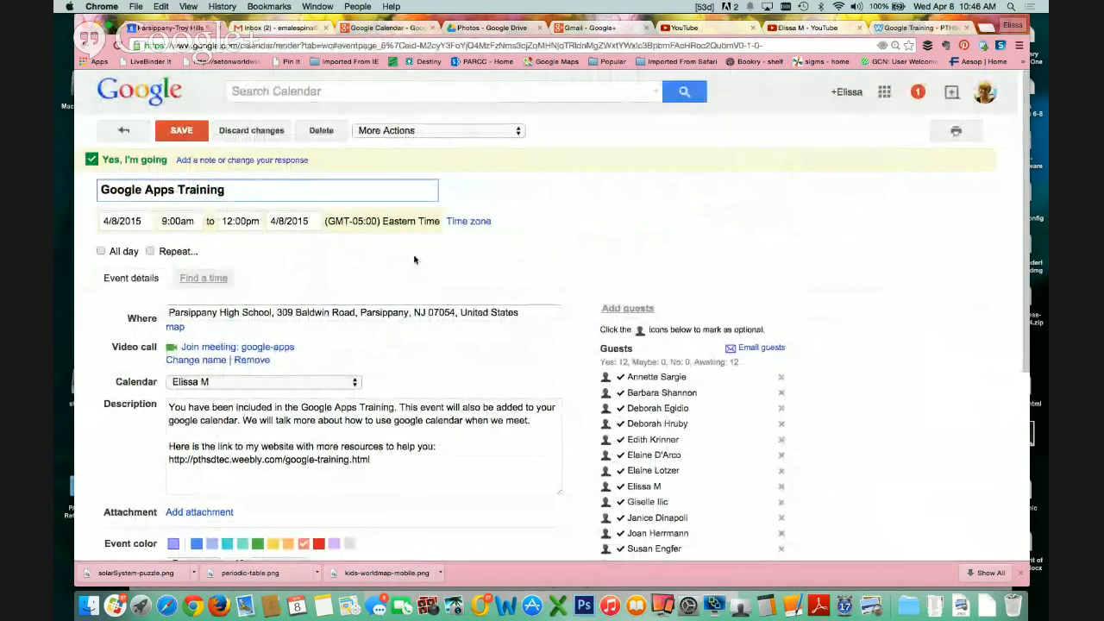
pyautogui.scroll(-3, 414, 260)
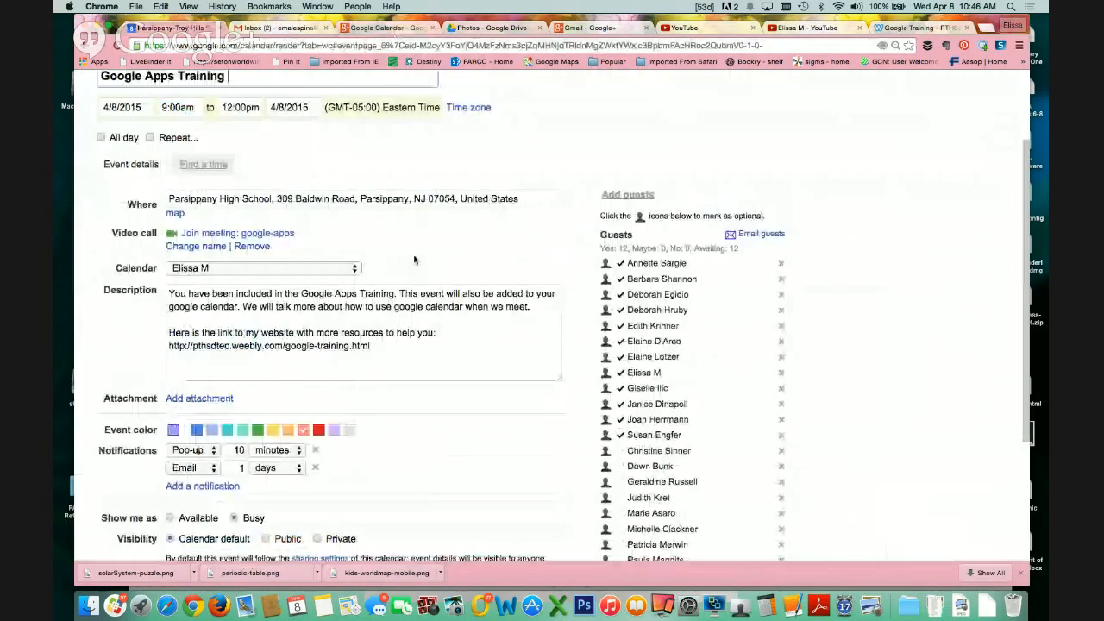
pyautogui.scroll(3, 417, 274)
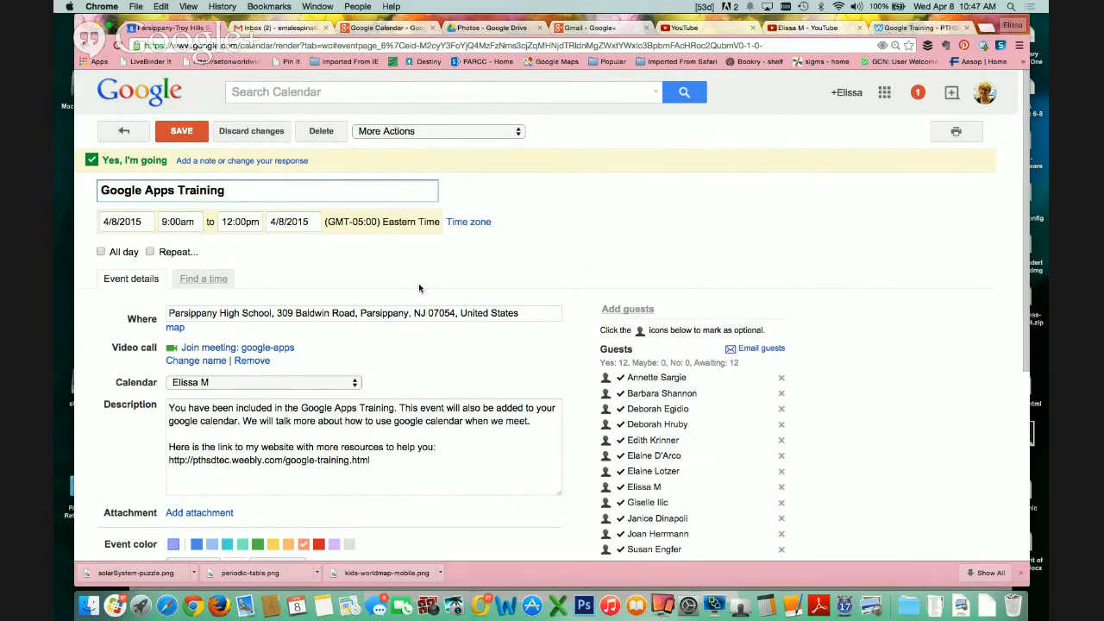
# Step: Switch to Outlook to view the update email in the inbox, and return to the calendar event in Chrome
pyautogui.scroll(-1, 471, 446)
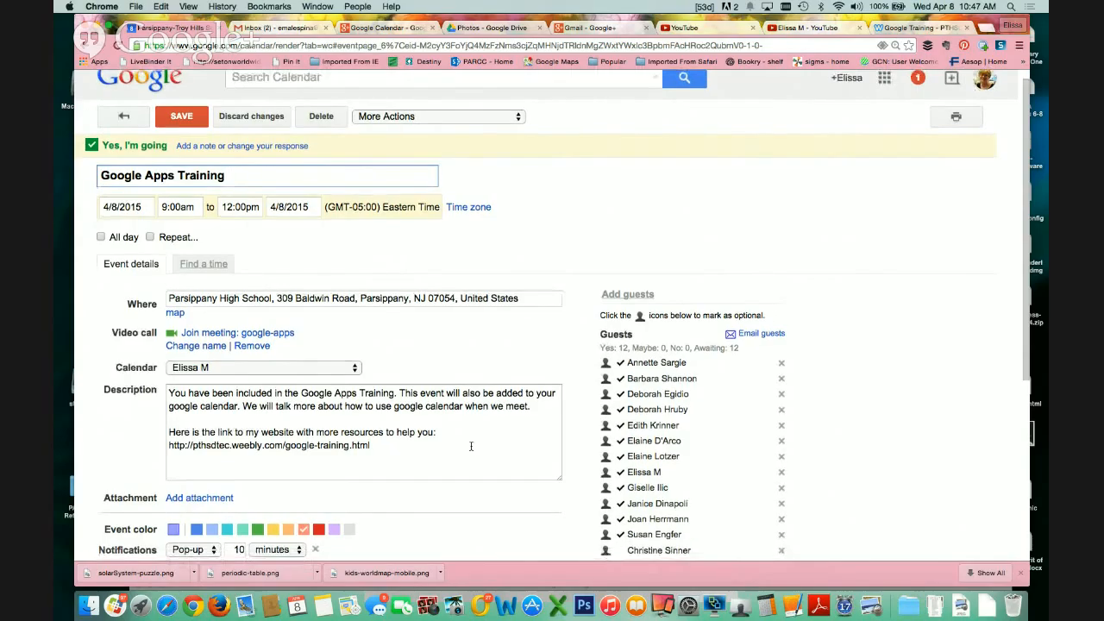
pyautogui.scroll(-1, 471, 446)
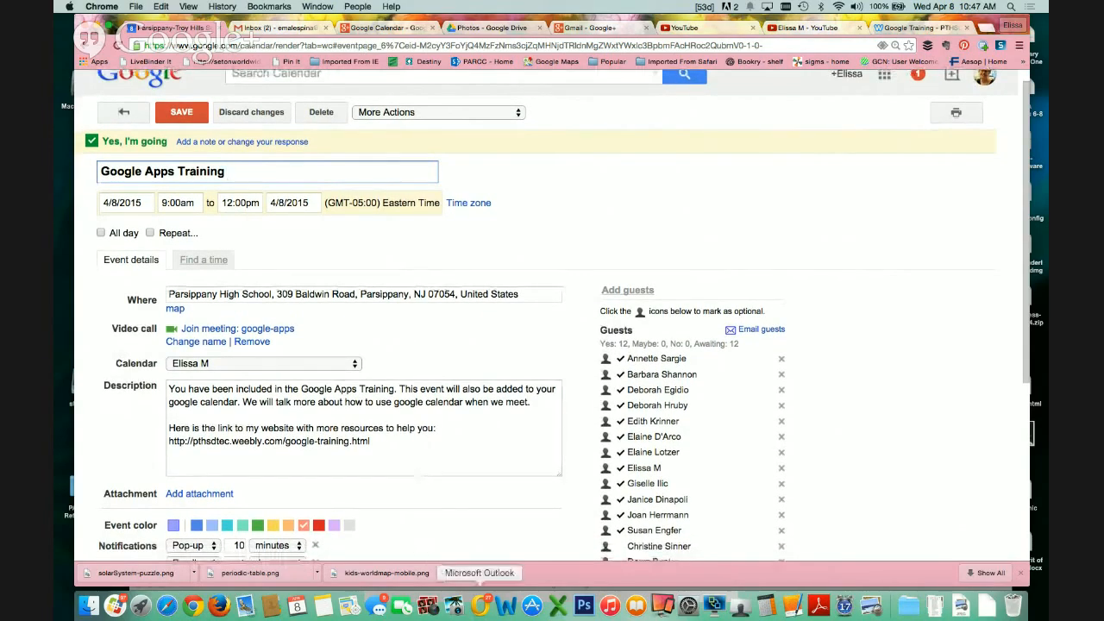
pyautogui.click(483, 609)
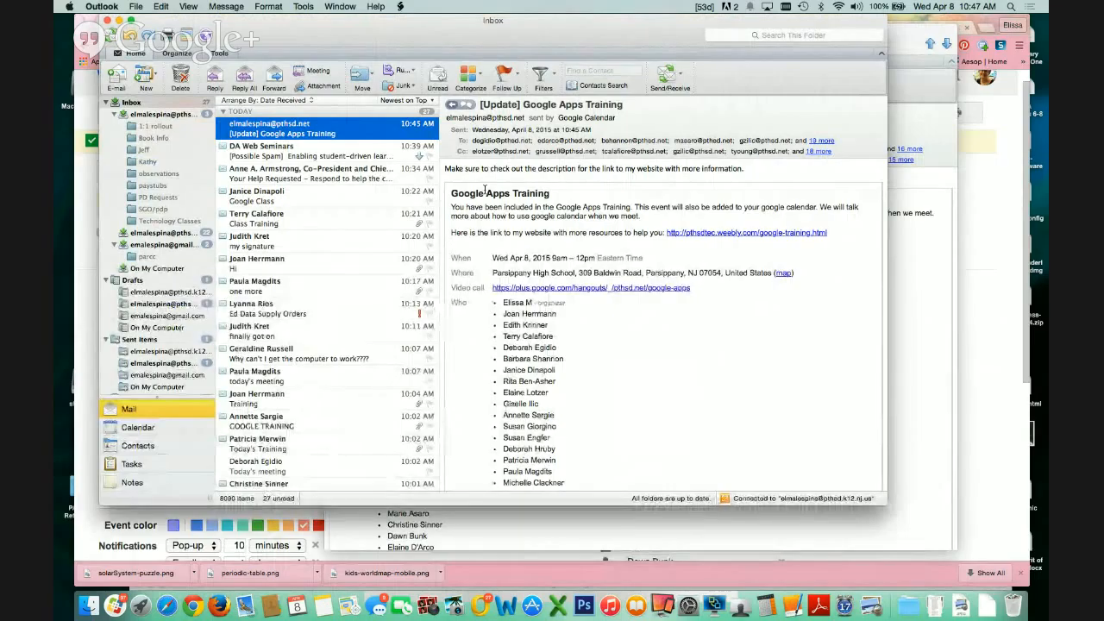
pyautogui.click(989, 191)
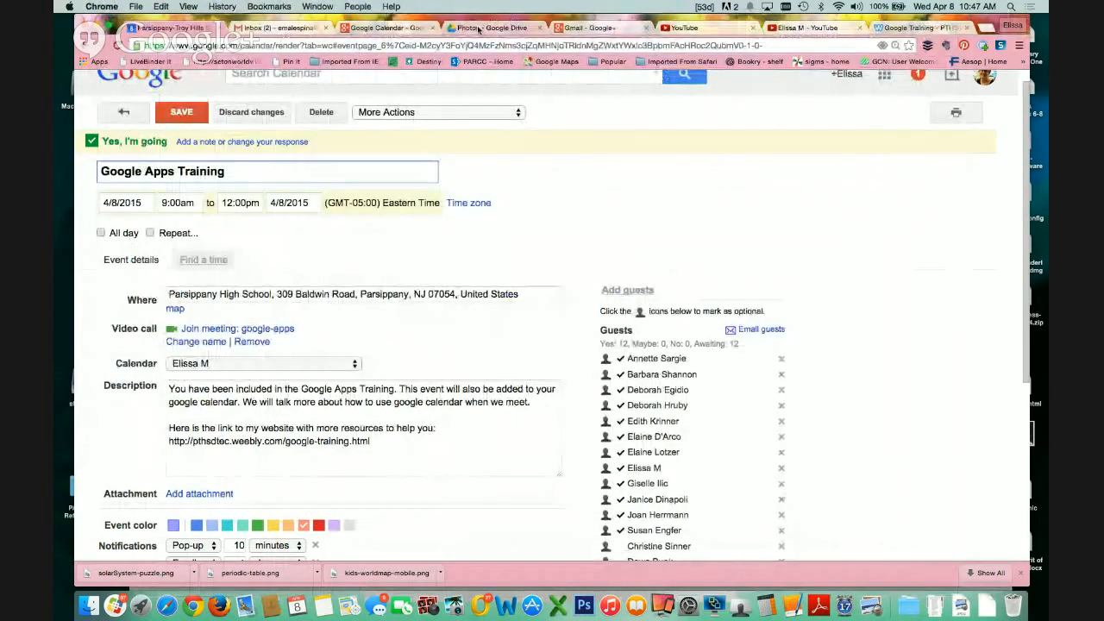
# Step: Switch Gmail to the school account's inbox and open the [Update] Google Apps Training email
pyautogui.click(479, 30)
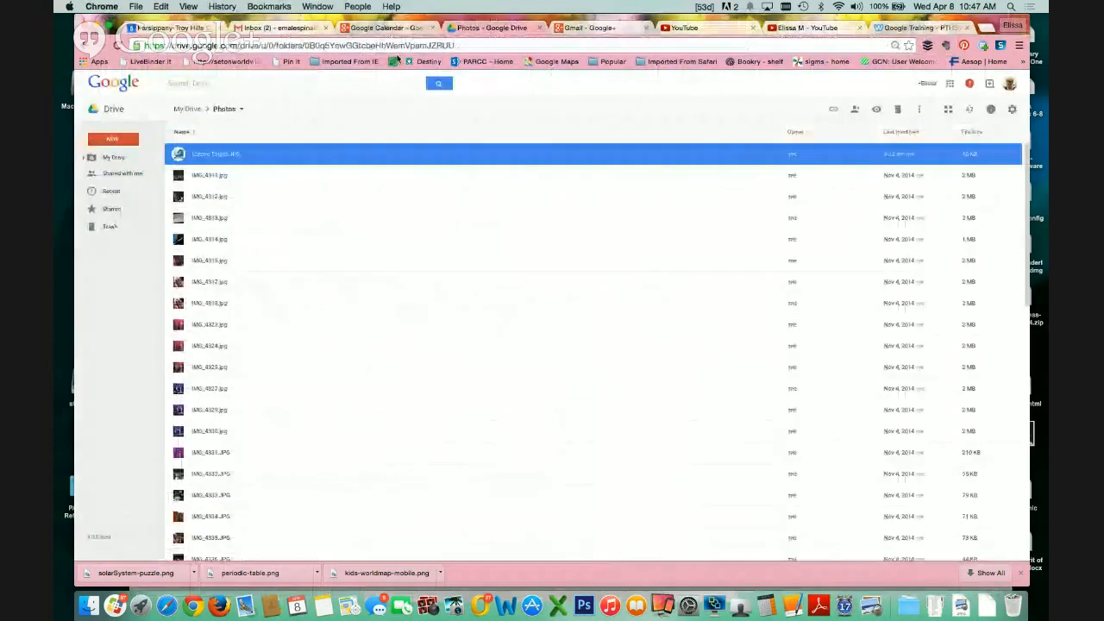
pyautogui.click(292, 29)
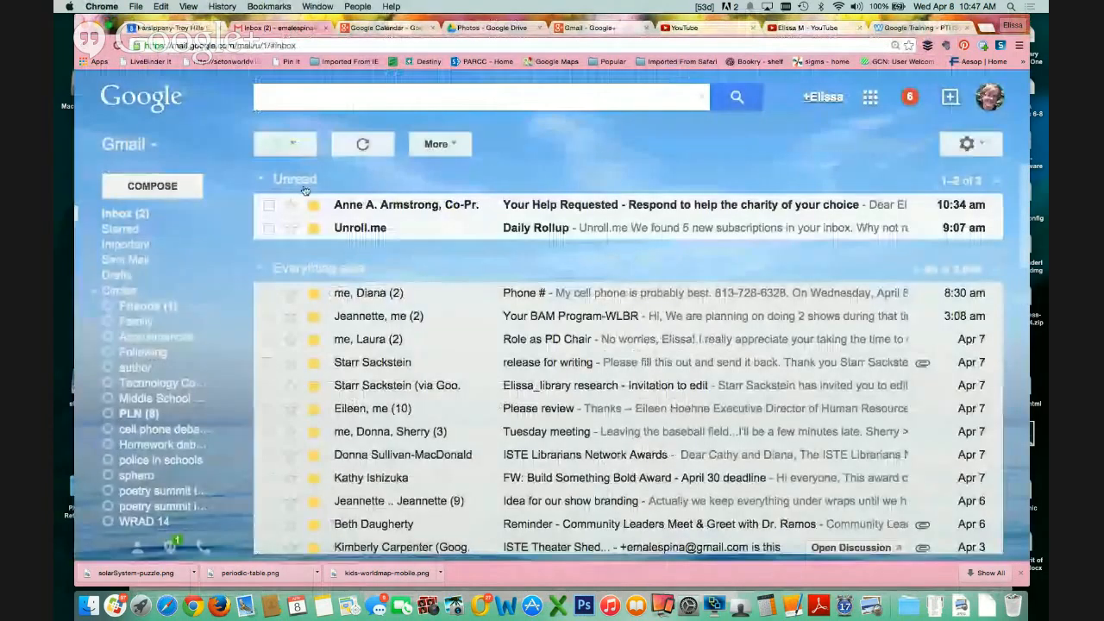
pyautogui.click(989, 96)
pyautogui.click(863, 281)
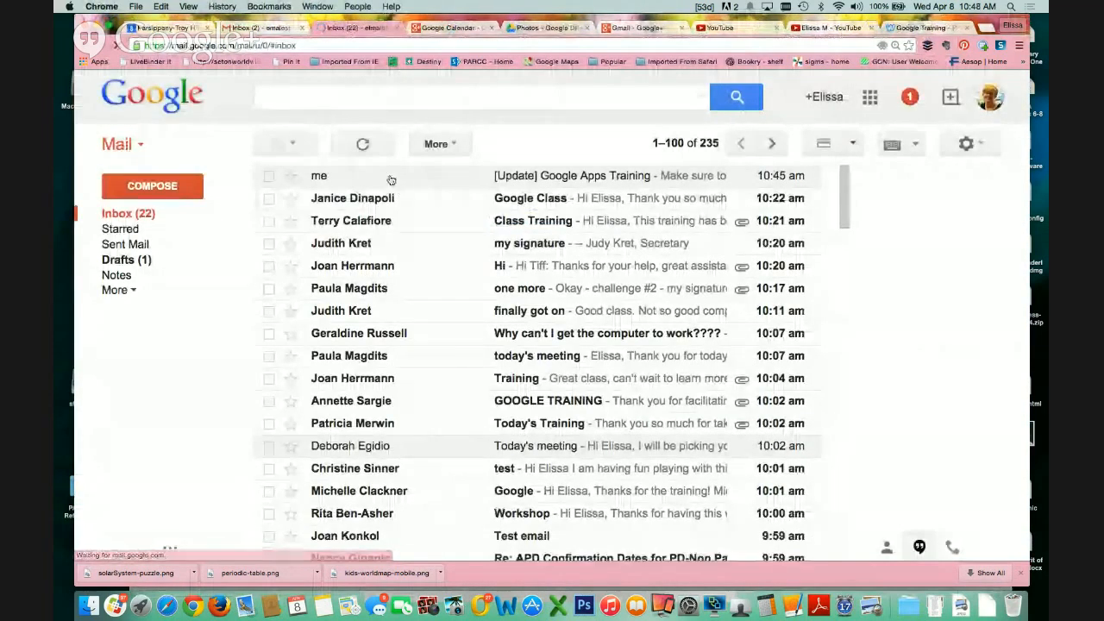
pyautogui.click(388, 176)
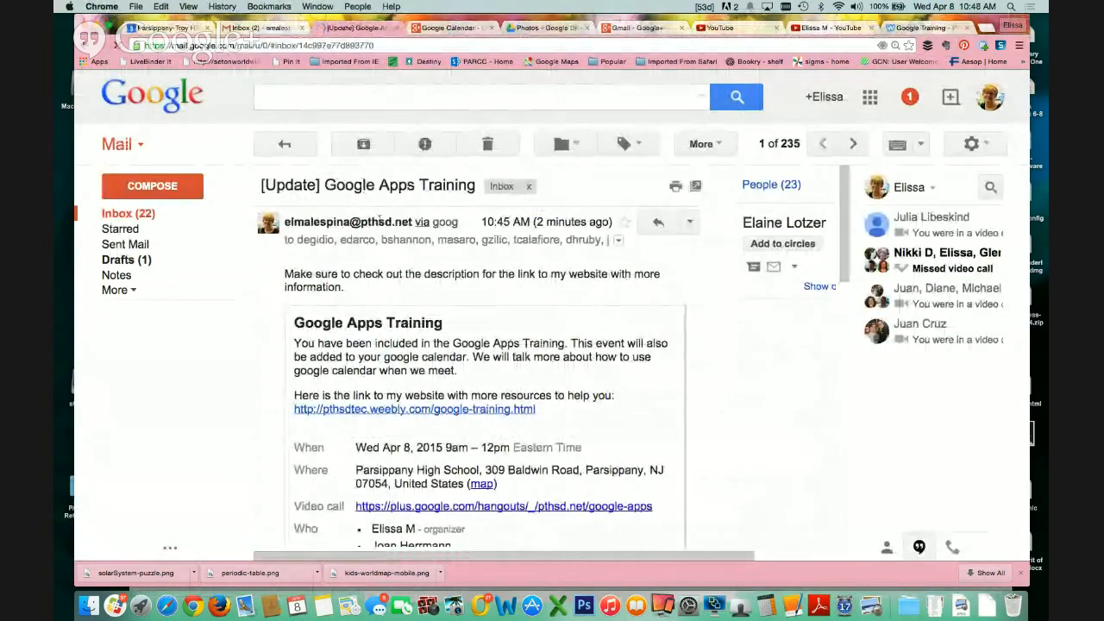
# Step: Open the google-training website link from the email and look over the LiveBinder section of the page
pyautogui.scroll(-2, 379, 229)
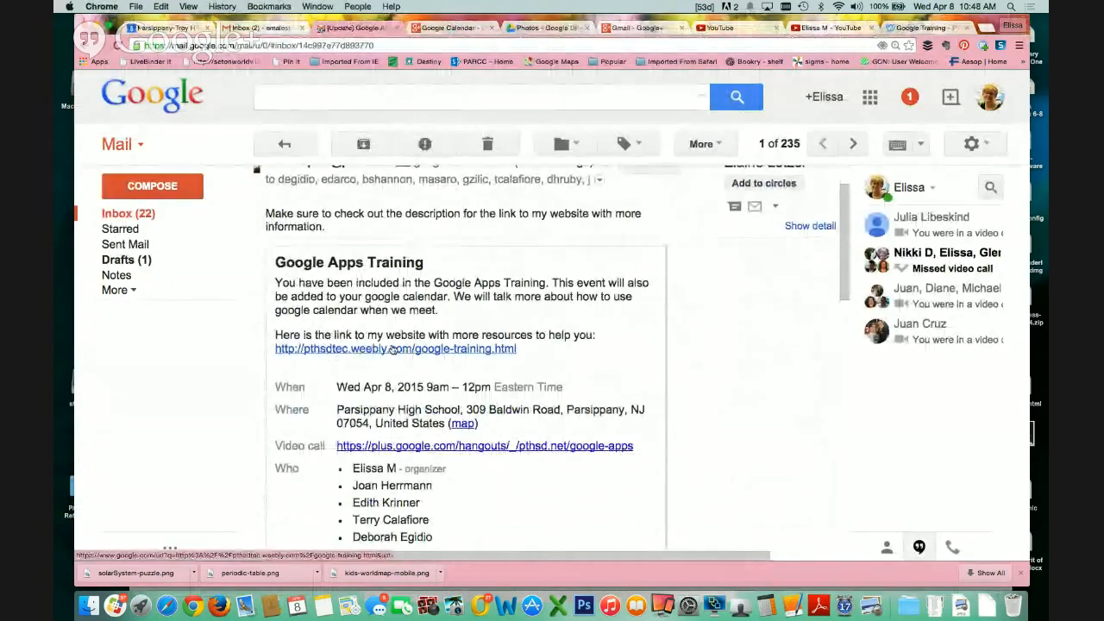
pyautogui.click(392, 348)
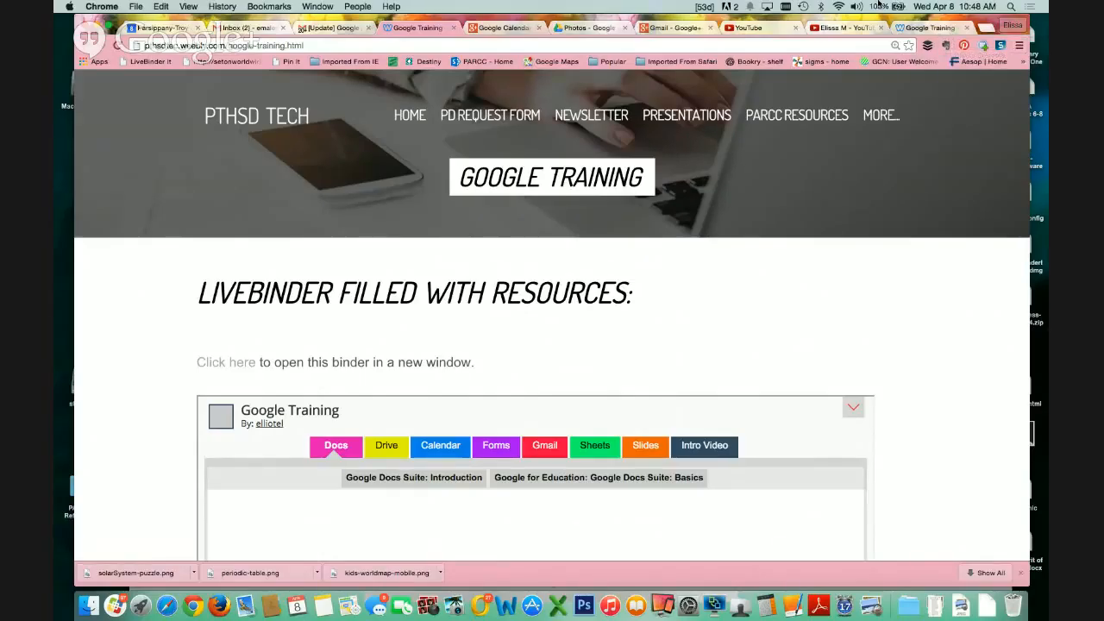
pyautogui.press('space')
# Step: Bookmark the Google Training - PTHSD Tech page in the Bookmarks Bar folder
pyautogui.click(1019, 46)
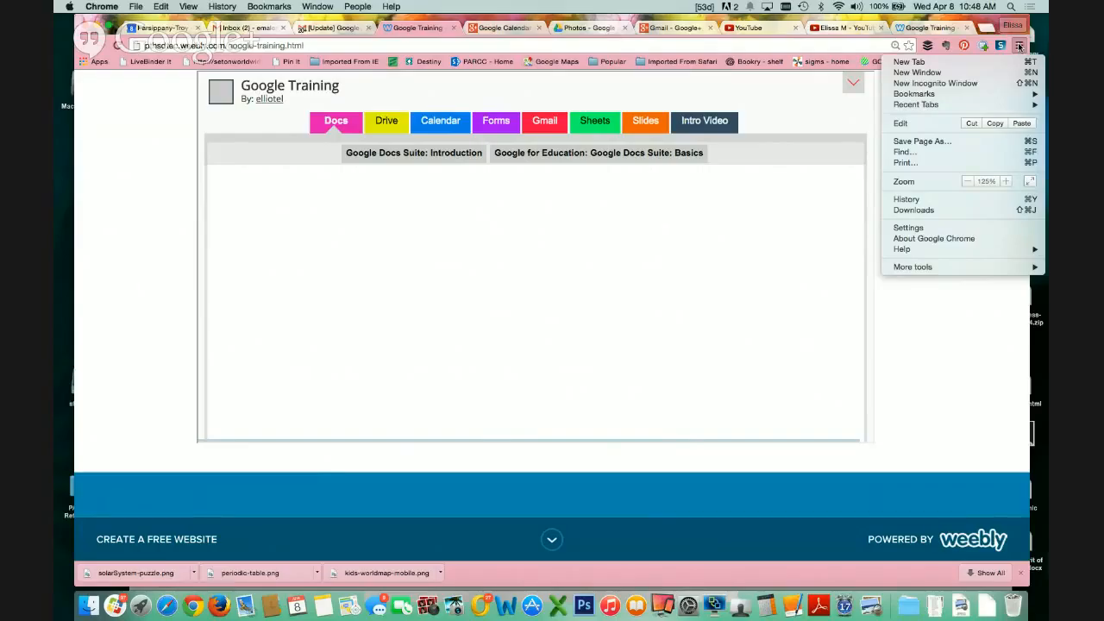
pyautogui.moveTo(983, 99)
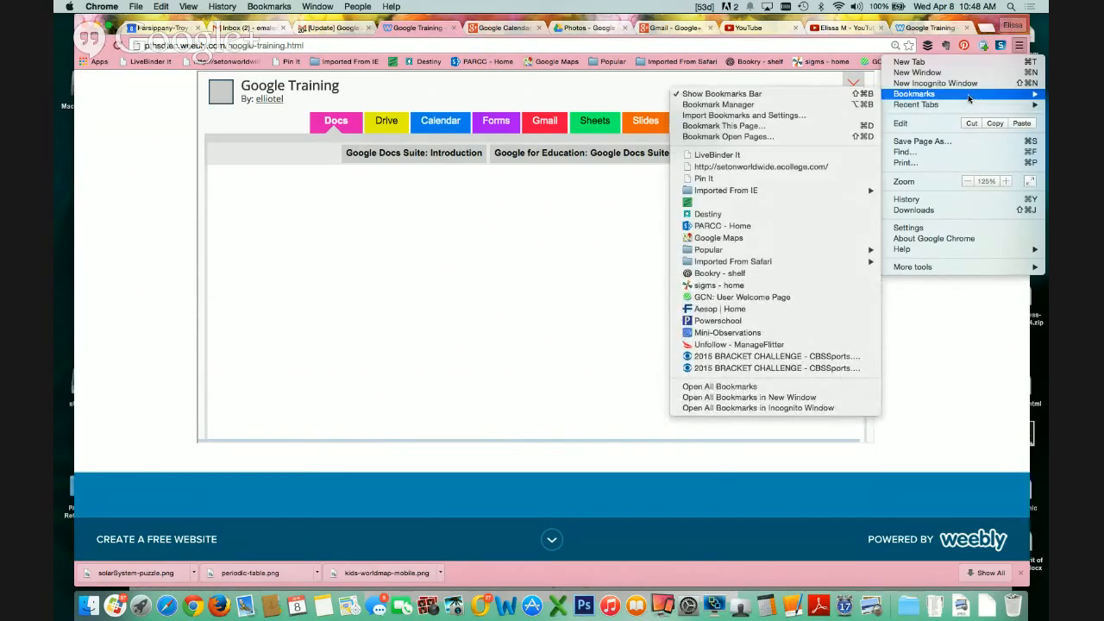
pyautogui.click(824, 127)
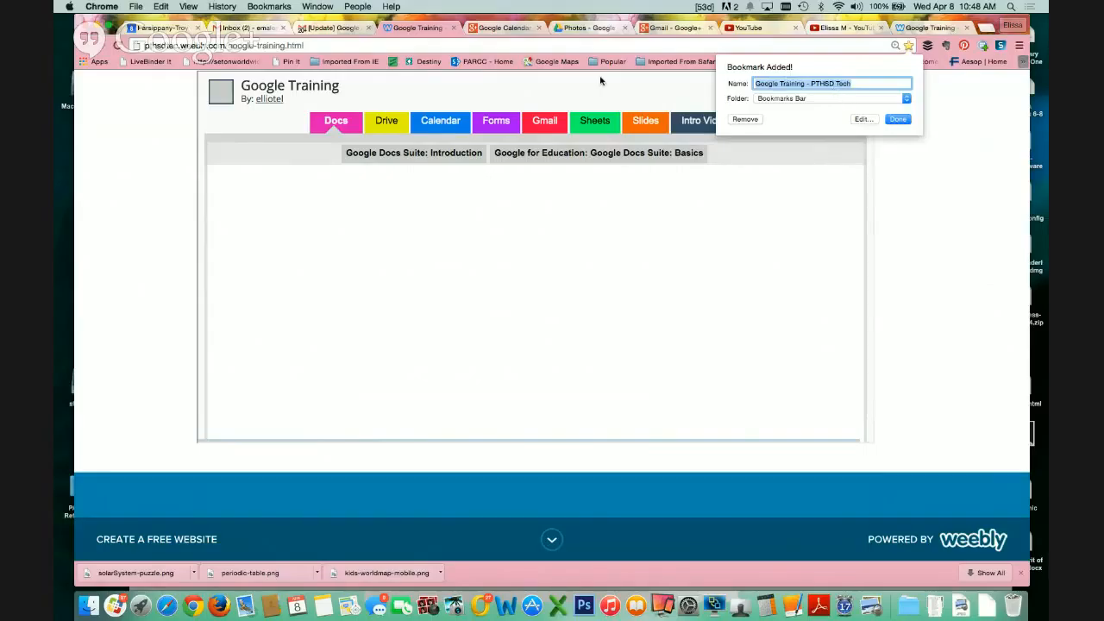
pyautogui.click(826, 100)
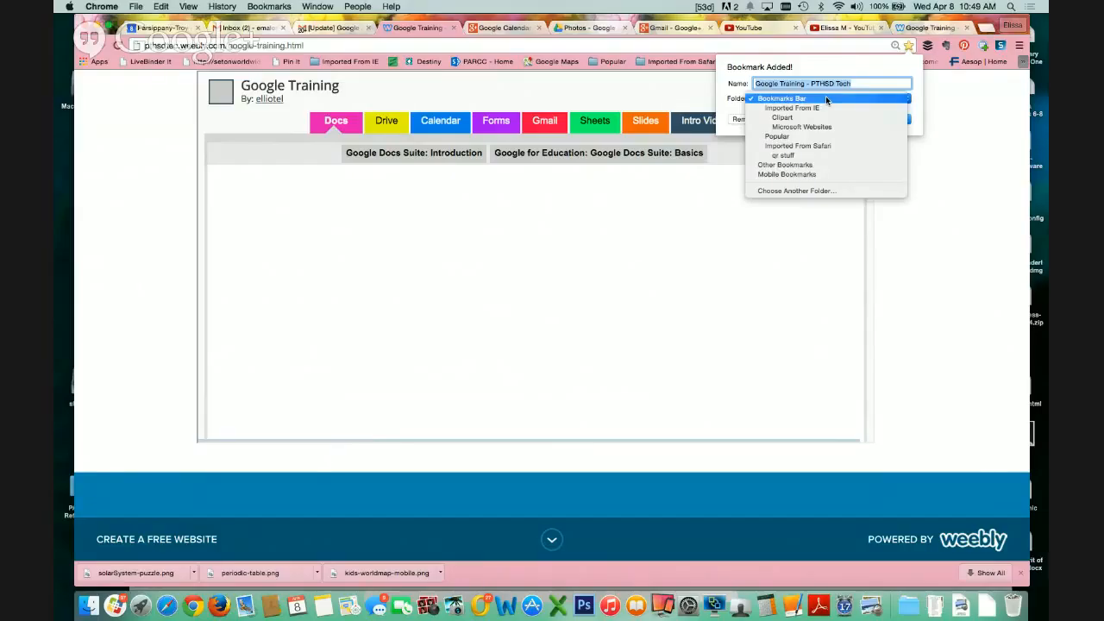
pyautogui.click(827, 99)
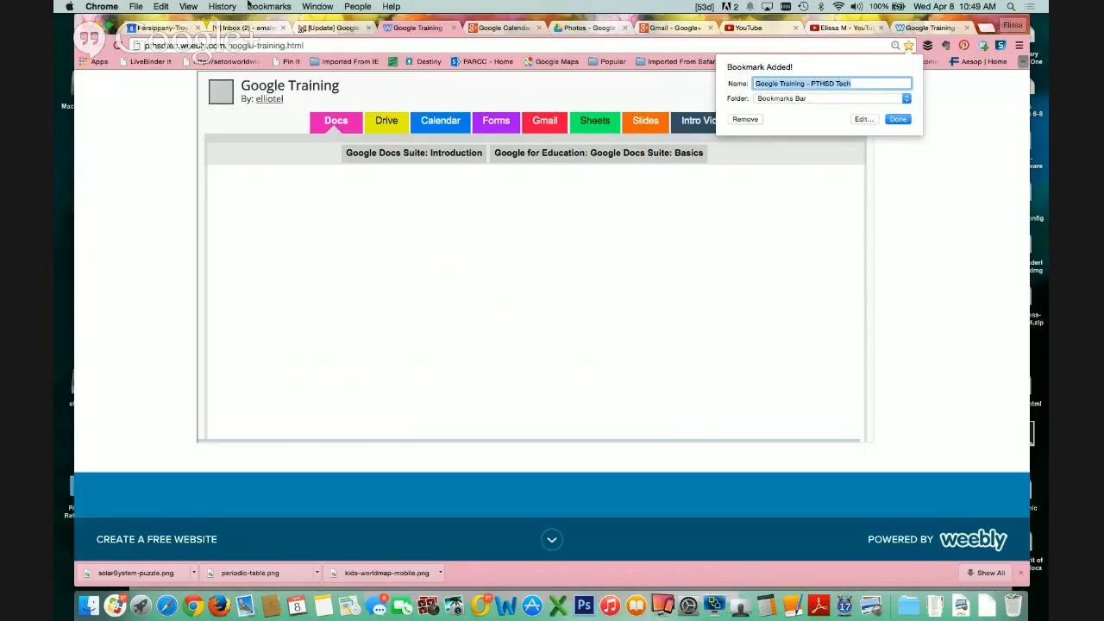
# Step: Return to the Google Calendar week view, reopen the Google Apps Training event and examine the website link in its description
pyautogui.click(148, 30)
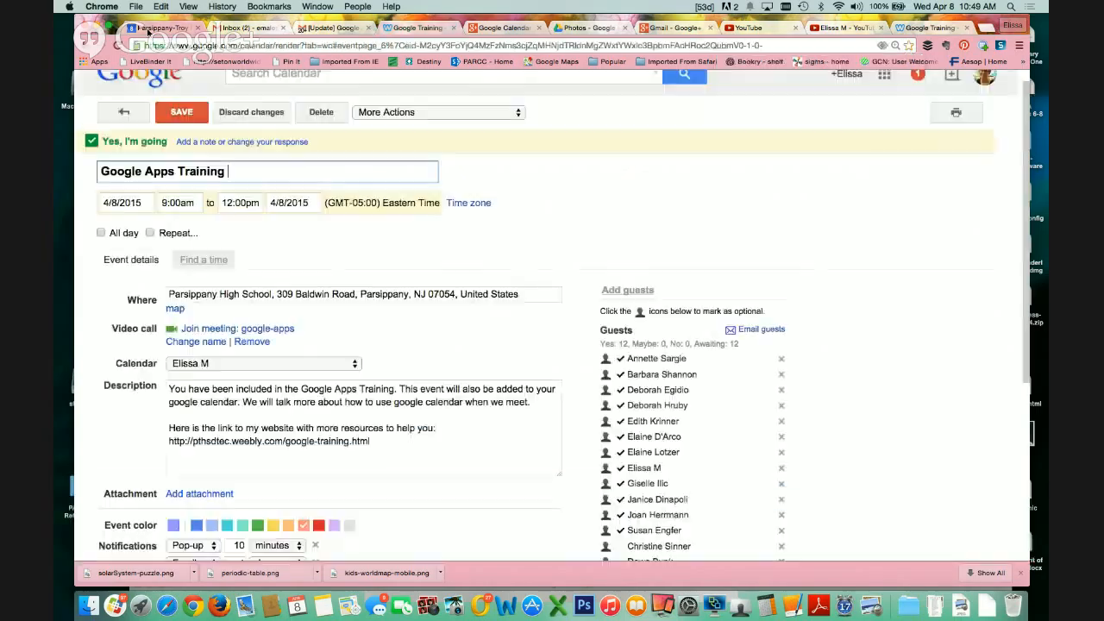
pyautogui.click(160, 115)
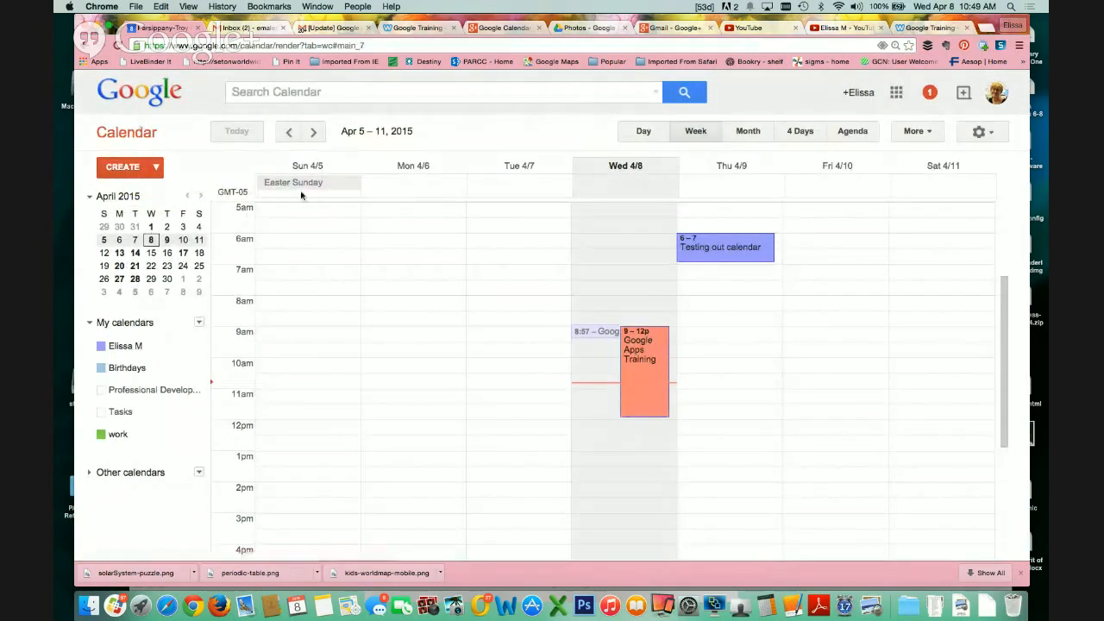
pyautogui.click(647, 350)
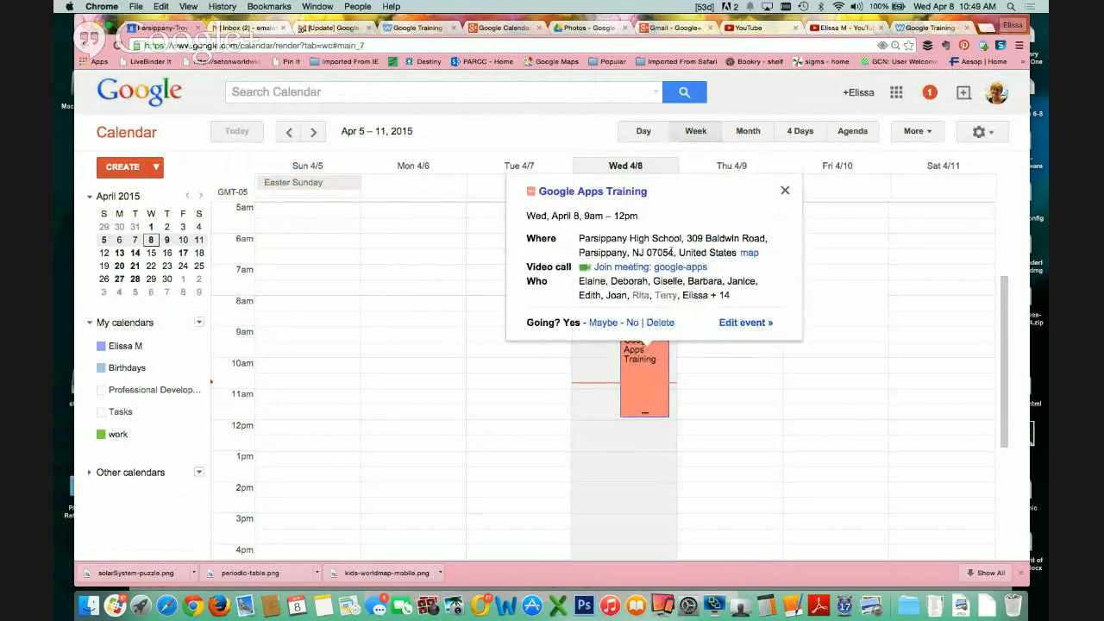
pyautogui.doubleClick(632, 382)
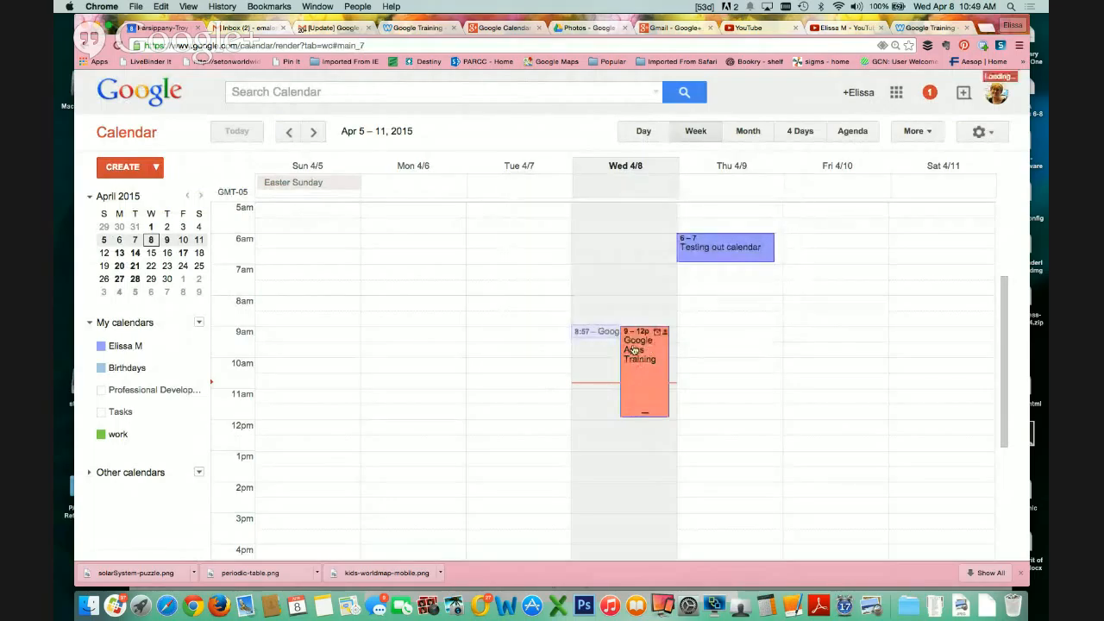
pyautogui.scroll(-2, 510, 210)
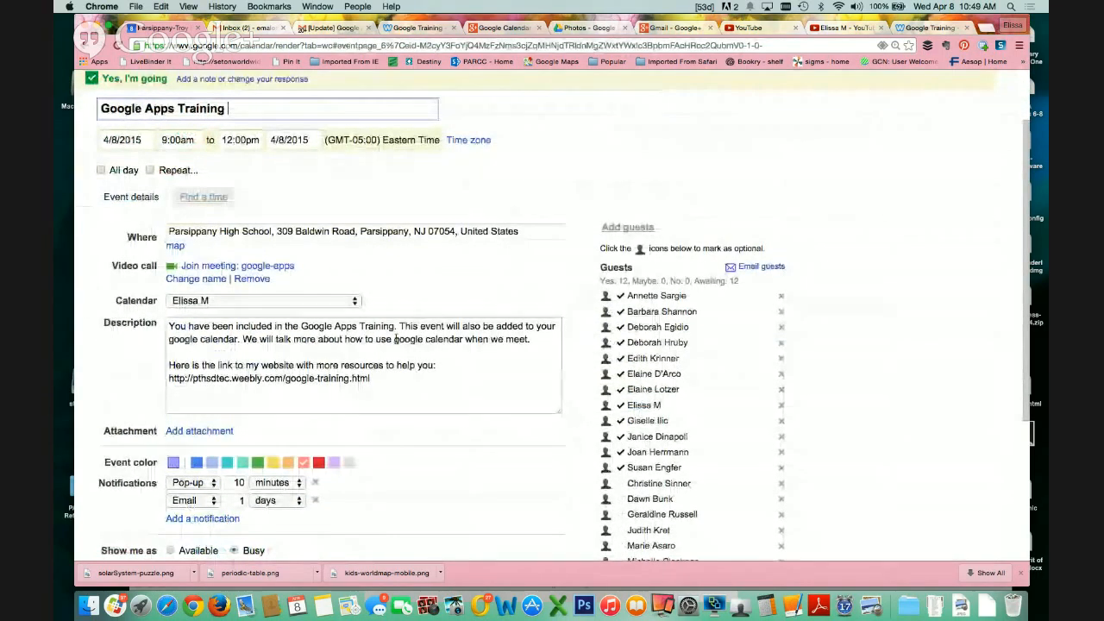
pyautogui.click(374, 377)
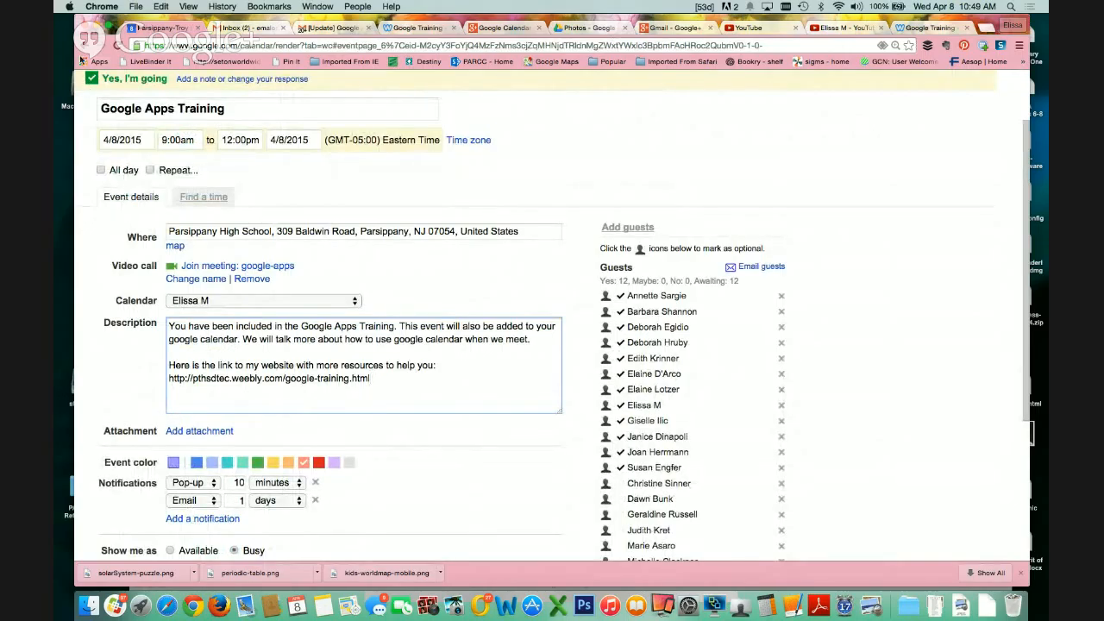
# Step: Go back to the week view and reopen the Google Apps Training event to review its details and guest list
pyautogui.click(87, 45)
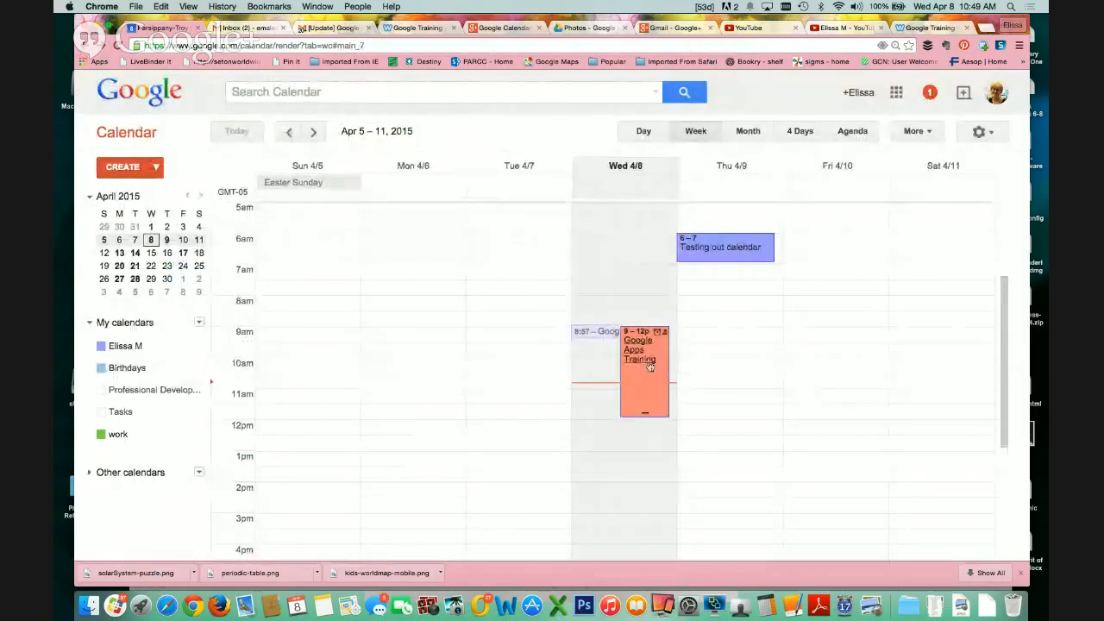
pyautogui.click(647, 367)
pyautogui.scroll(-5, 571, 269)
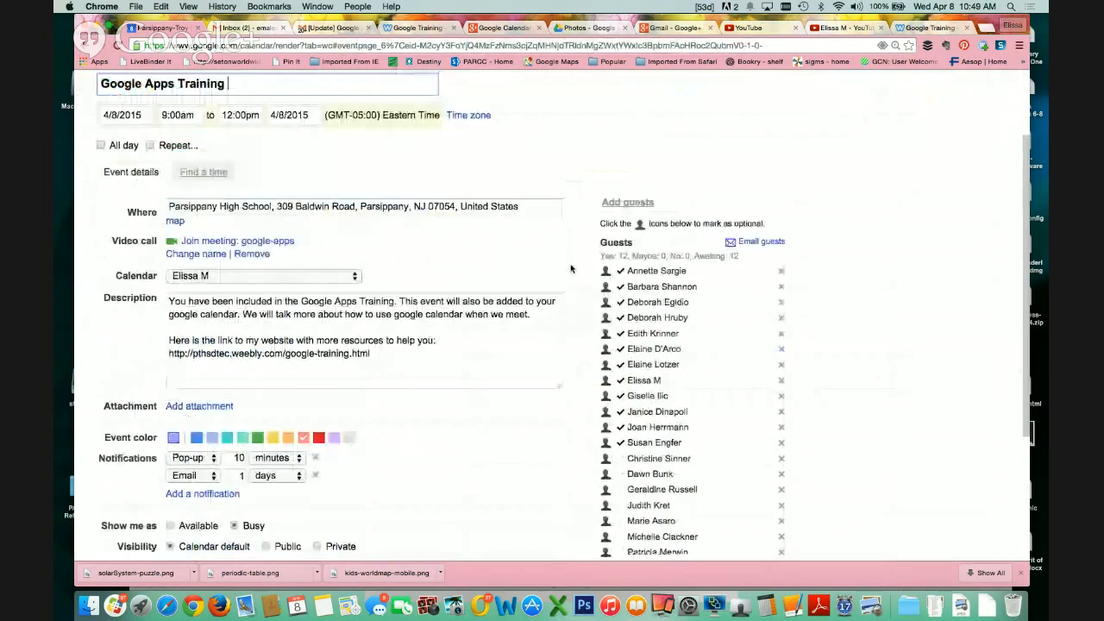
pyautogui.scroll(5, 570, 269)
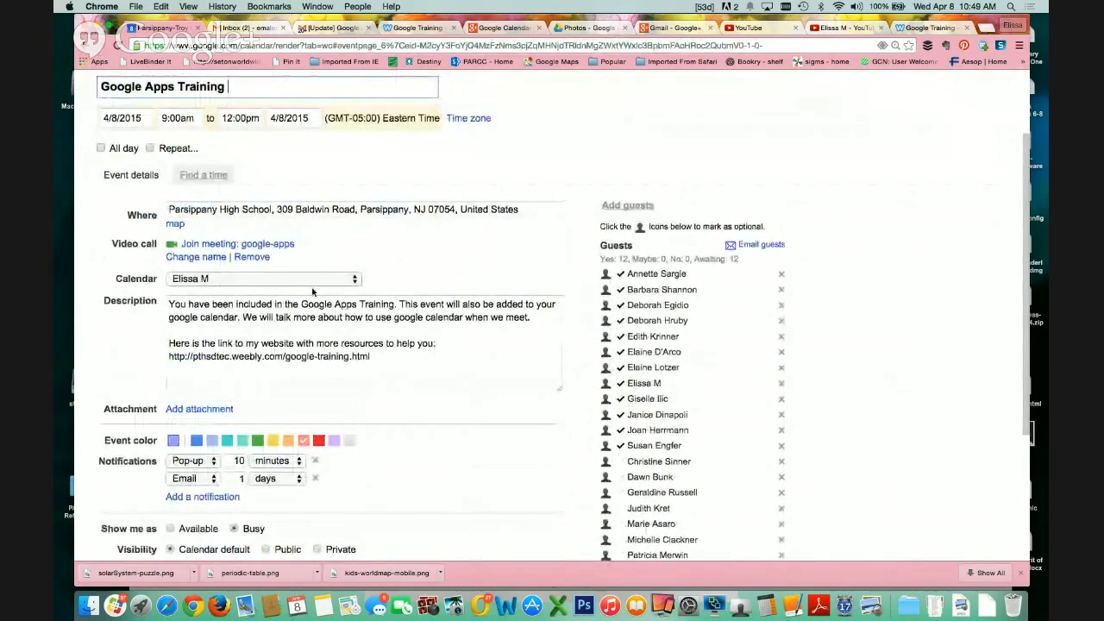
pyautogui.scroll(2, 289, 266)
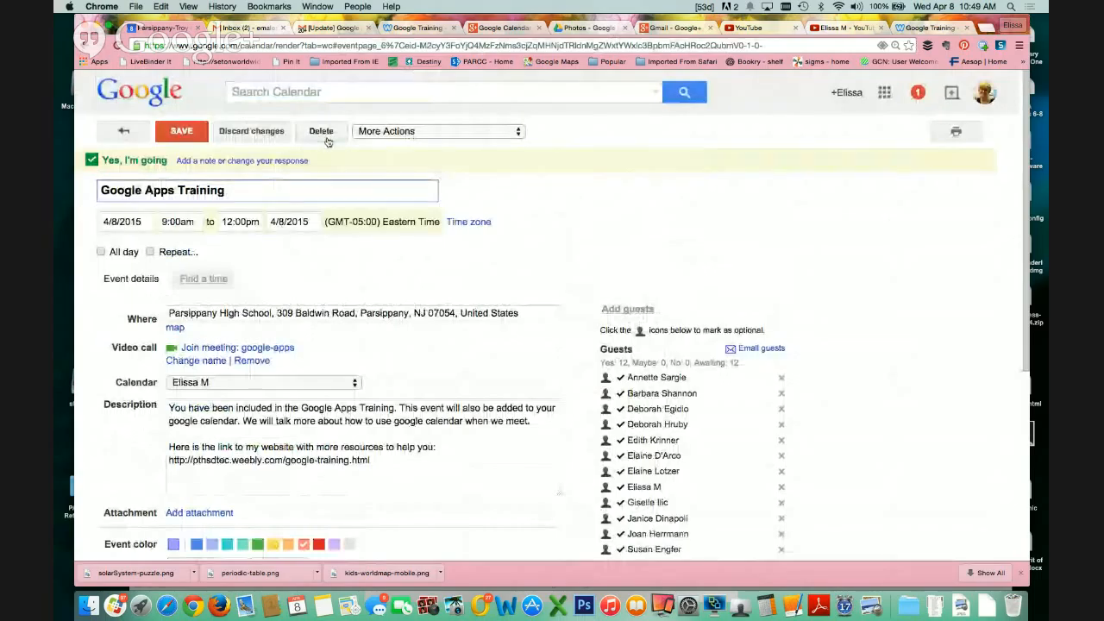
# Step: Try copying the Google Apps Training event to the work calendar, and return to the week view
pyautogui.click(437, 135)
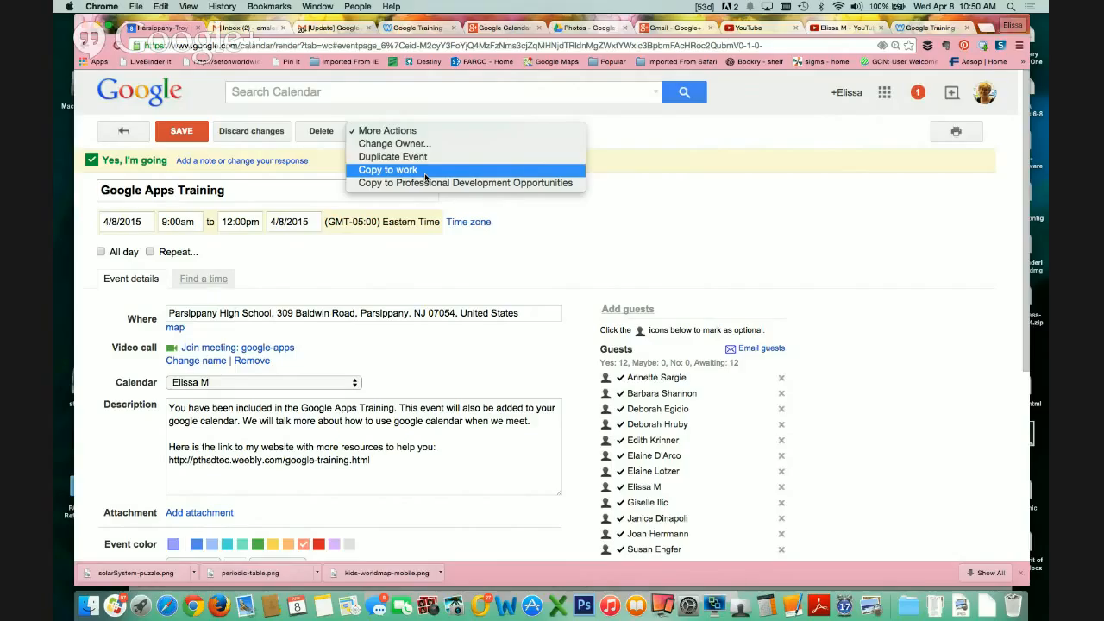
pyautogui.click(425, 170)
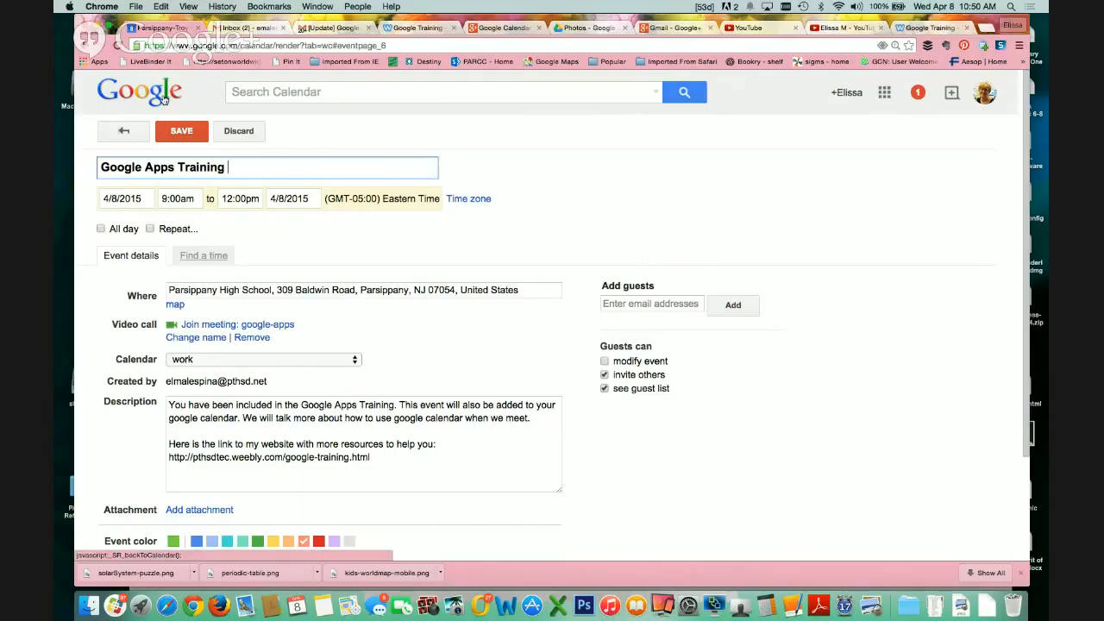
pyautogui.click(181, 130)
pyautogui.click(643, 363)
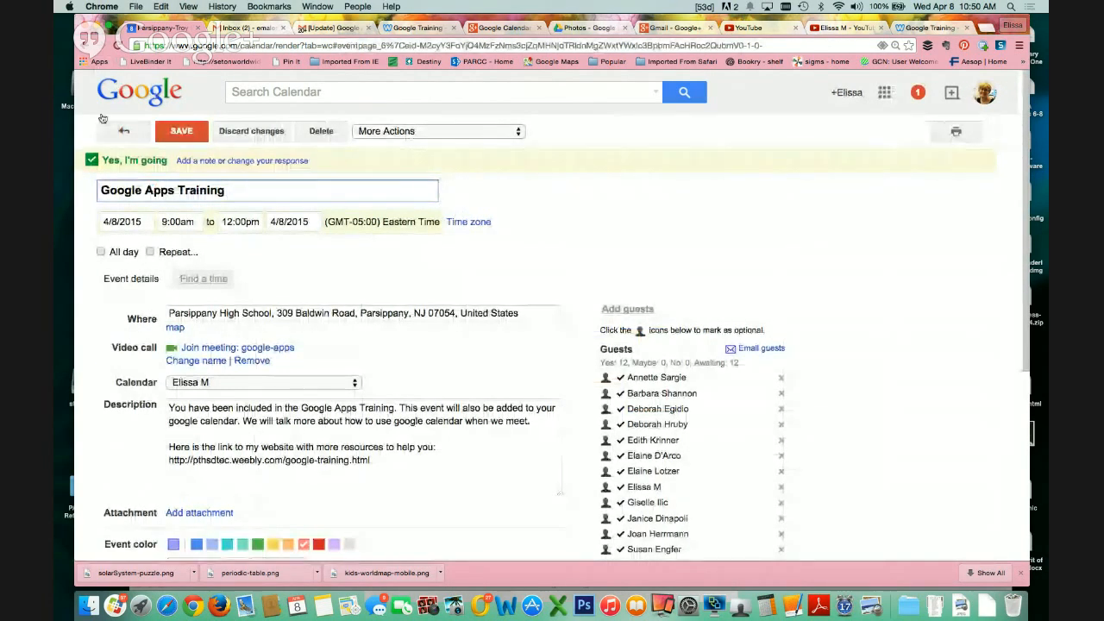
pyautogui.click(123, 131)
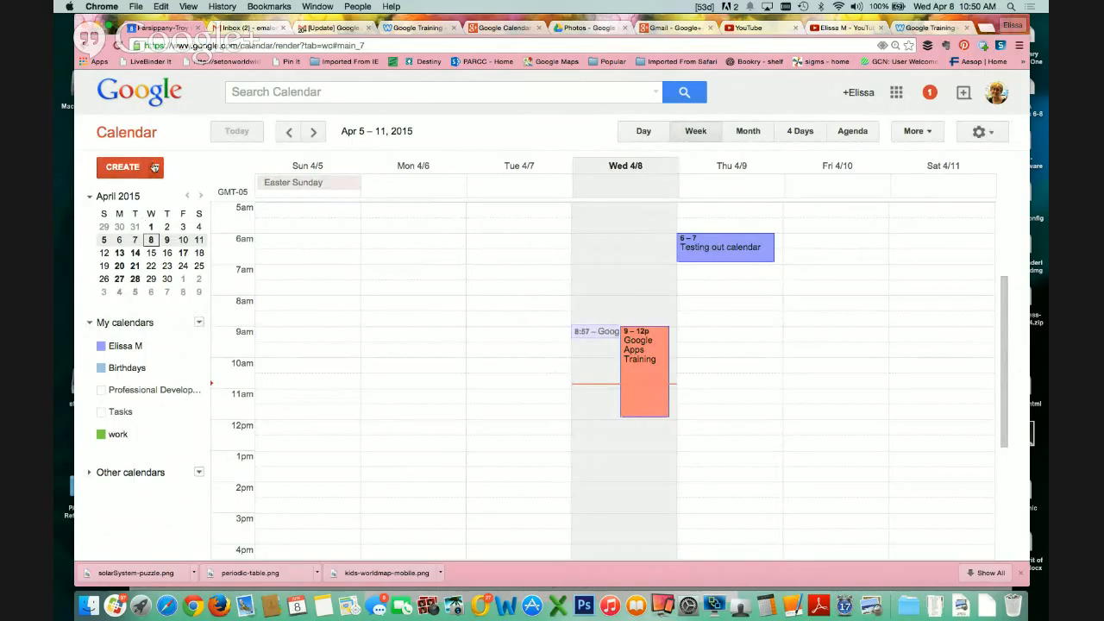
# Step: Start a new calendar and enter "Testing out Google" as both its name and its description
pyautogui.click(200, 323)
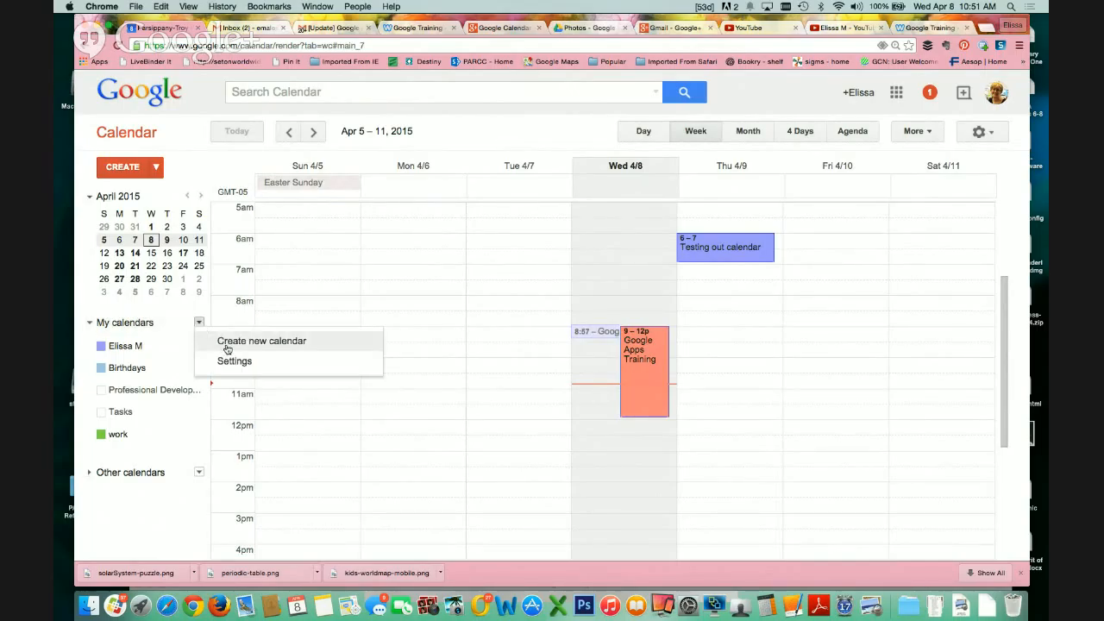
pyautogui.click(227, 349)
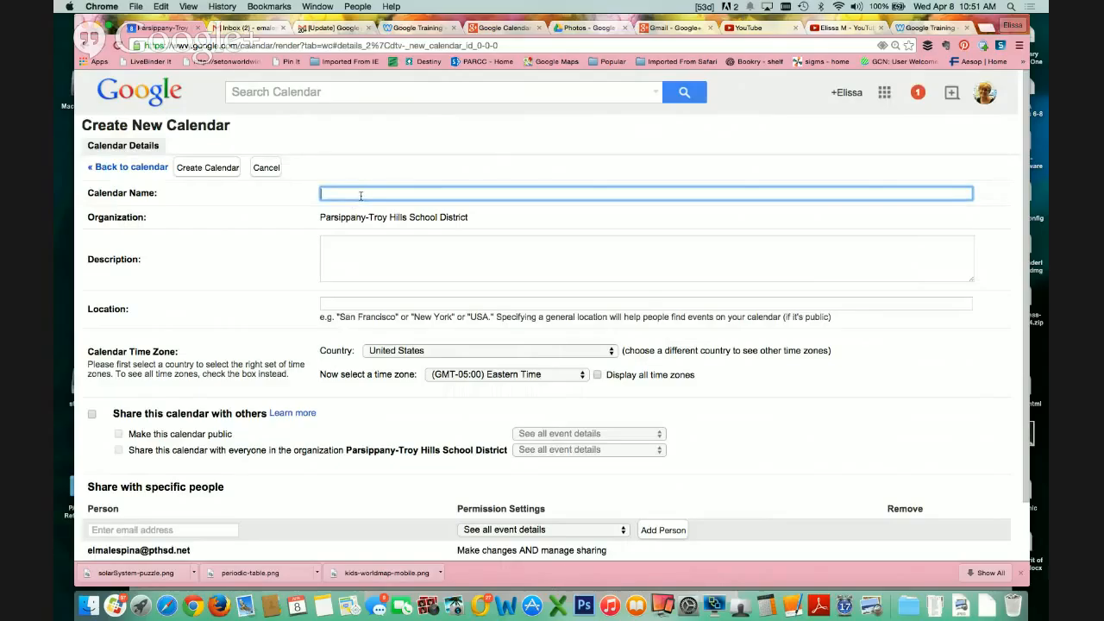
pyautogui.write('Testing opt Google')
pyautogui.click(364, 195)
pyautogui.press('BackSpace')
pyautogui.write('u')
pyautogui.click(393, 222)
pyautogui.click(392, 257)
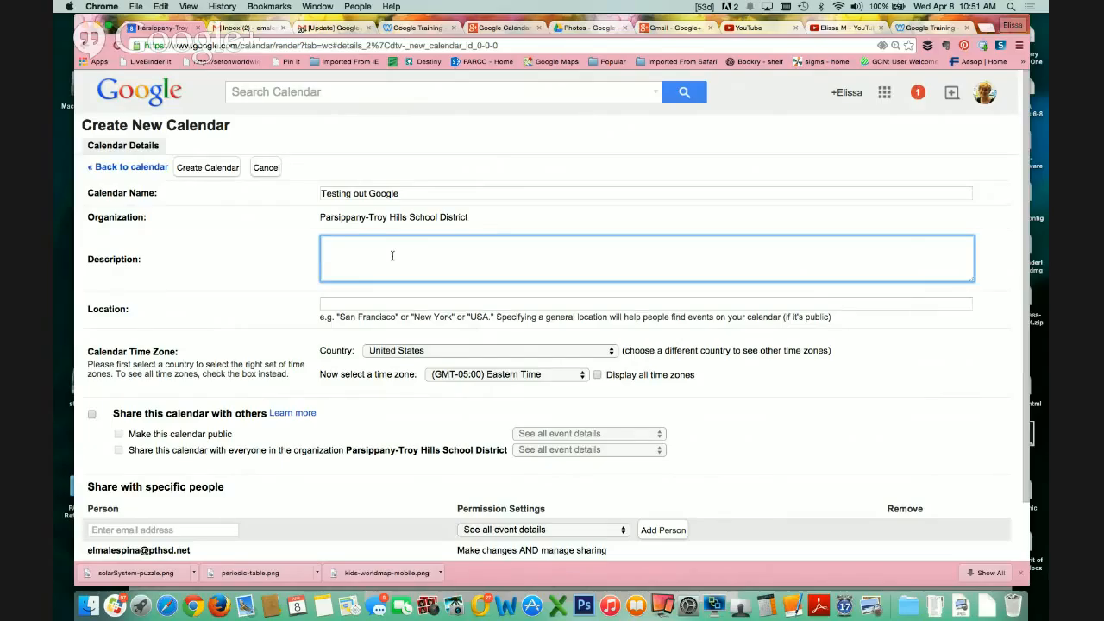
pyautogui.write('Testing out Google')
# Step: Leave the location empty and choose United States as the country for the calendar's time zone
pyautogui.click(371, 299)
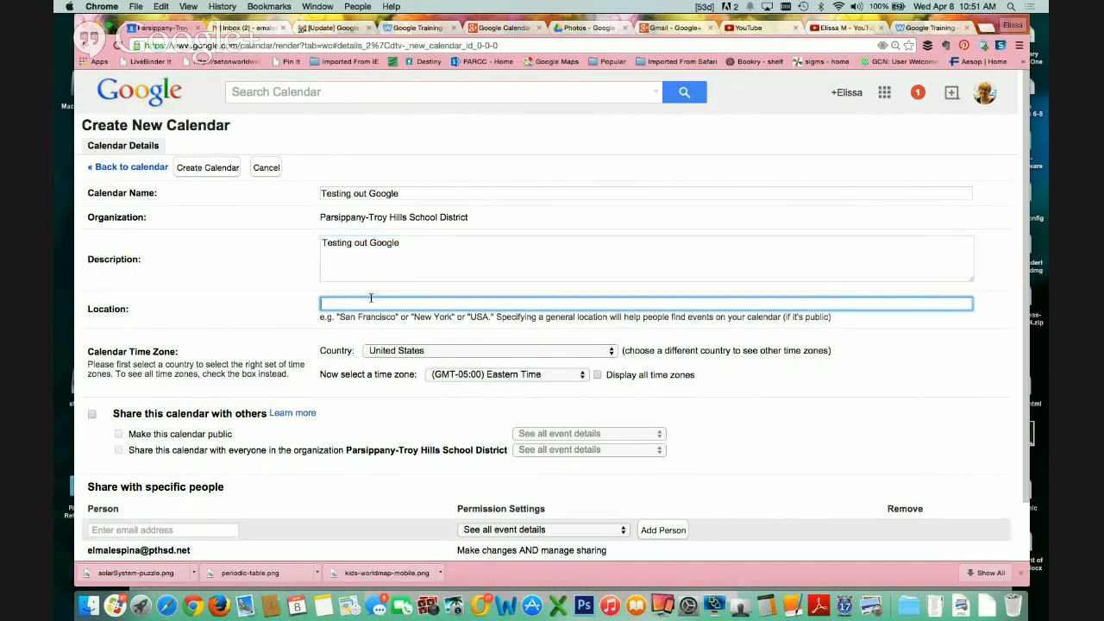
pyautogui.scroll(-1, 371, 298)
pyautogui.click(456, 325)
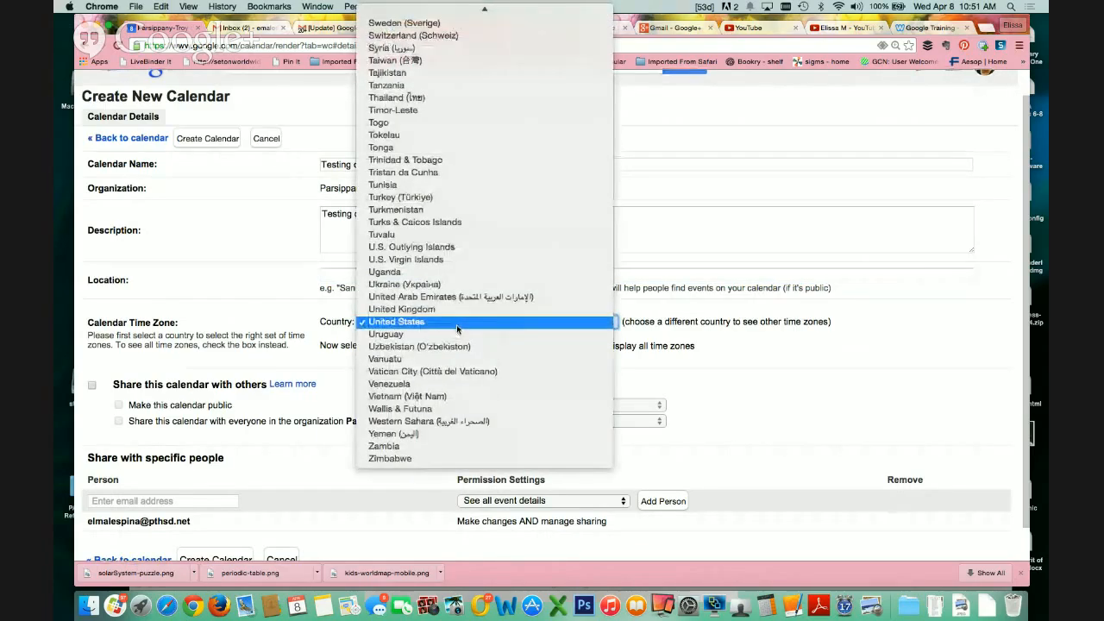
pyautogui.click(456, 325)
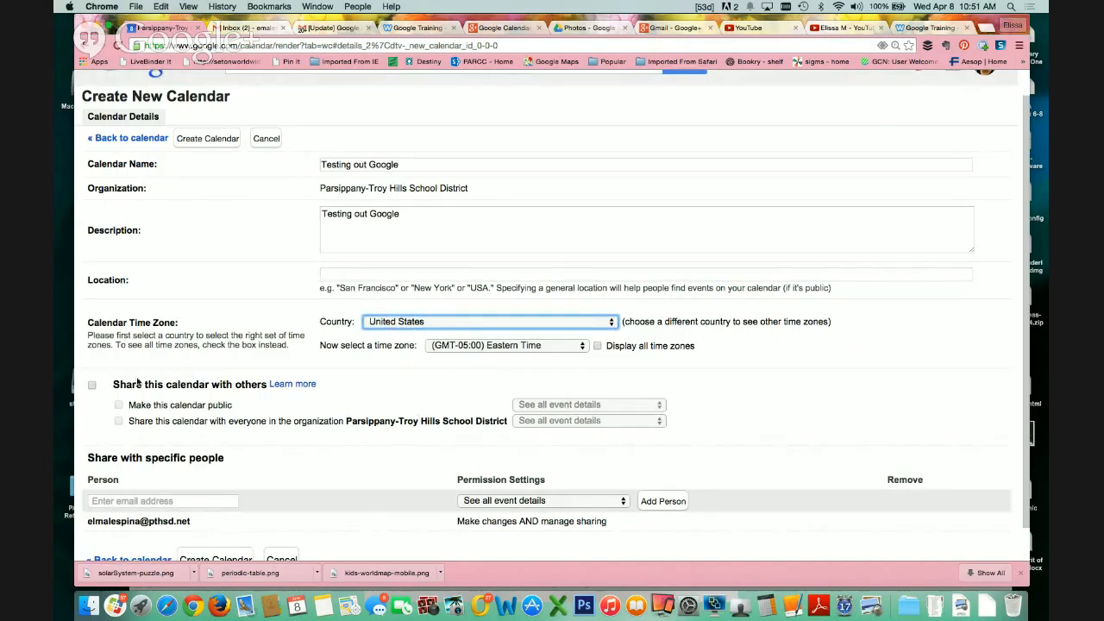
# Step: Enable sharing of the new calendar with everyone in the Parsippany-Troy Hills School District organization and review the sharing options
pyautogui.click(92, 385)
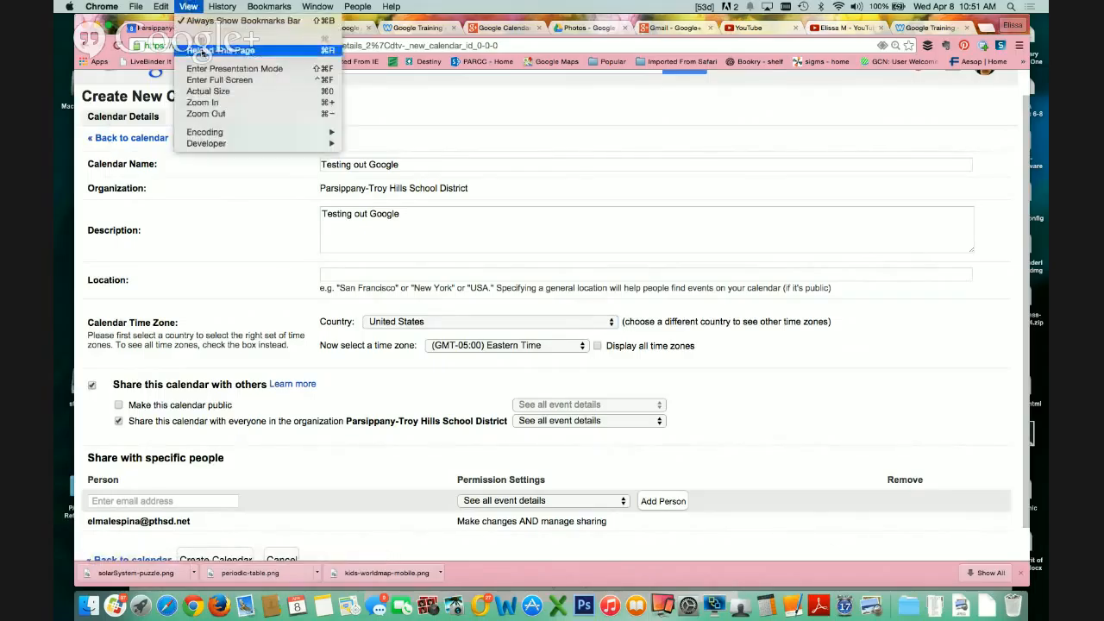
pyautogui.click(203, 102)
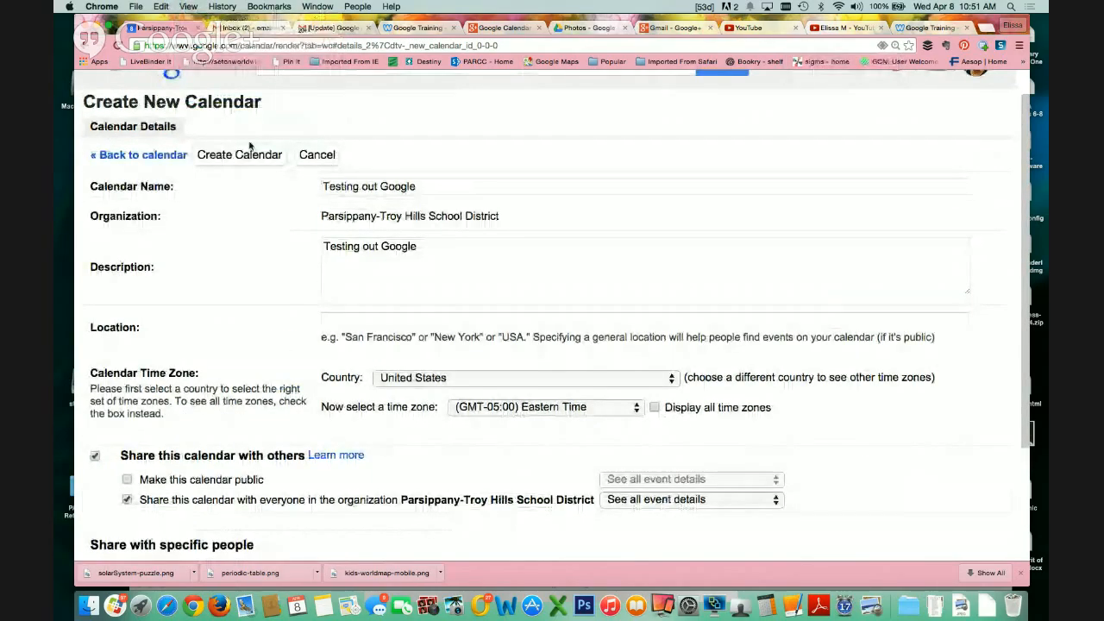
pyautogui.scroll(-3, 251, 147)
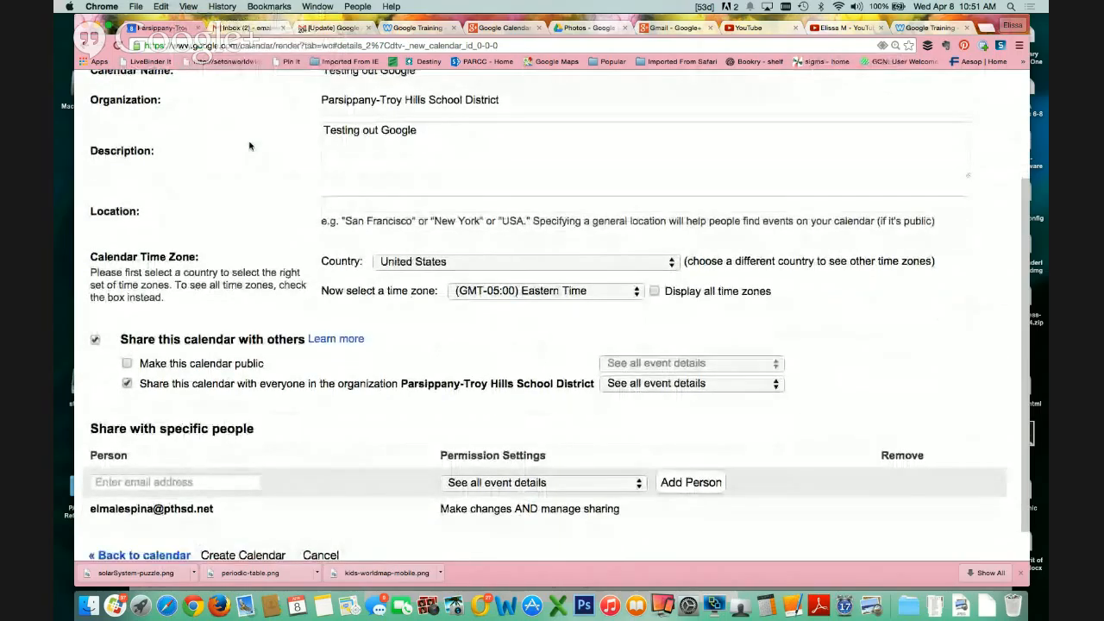
pyautogui.scroll(-1, 249, 146)
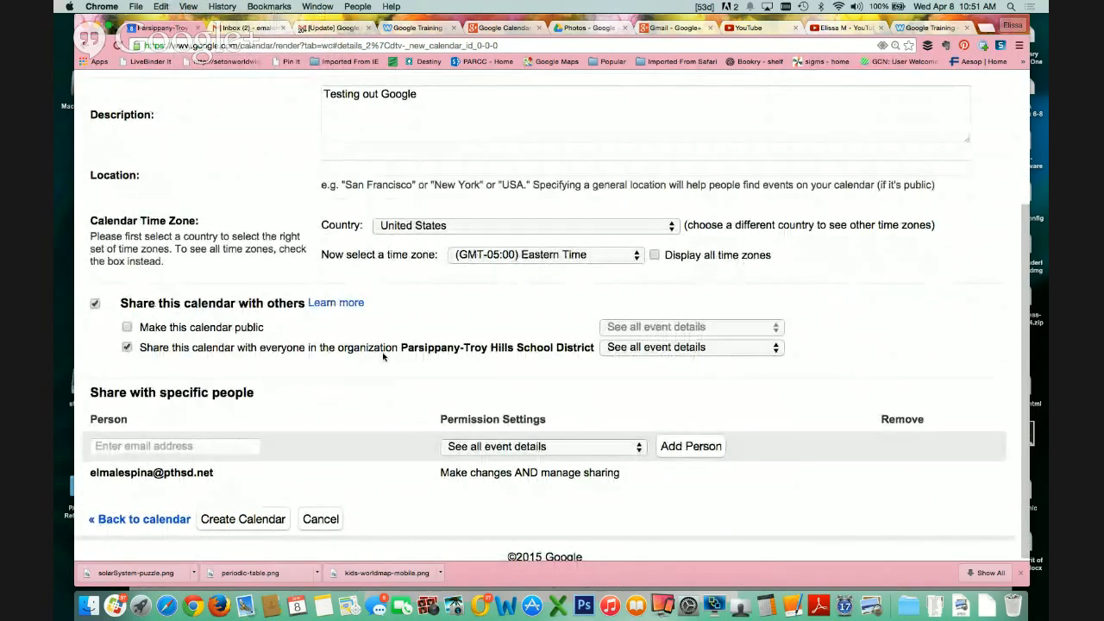
# Step: Try making the new calendar public with all event details visible, and switch the public option off again
pyautogui.click(126, 327)
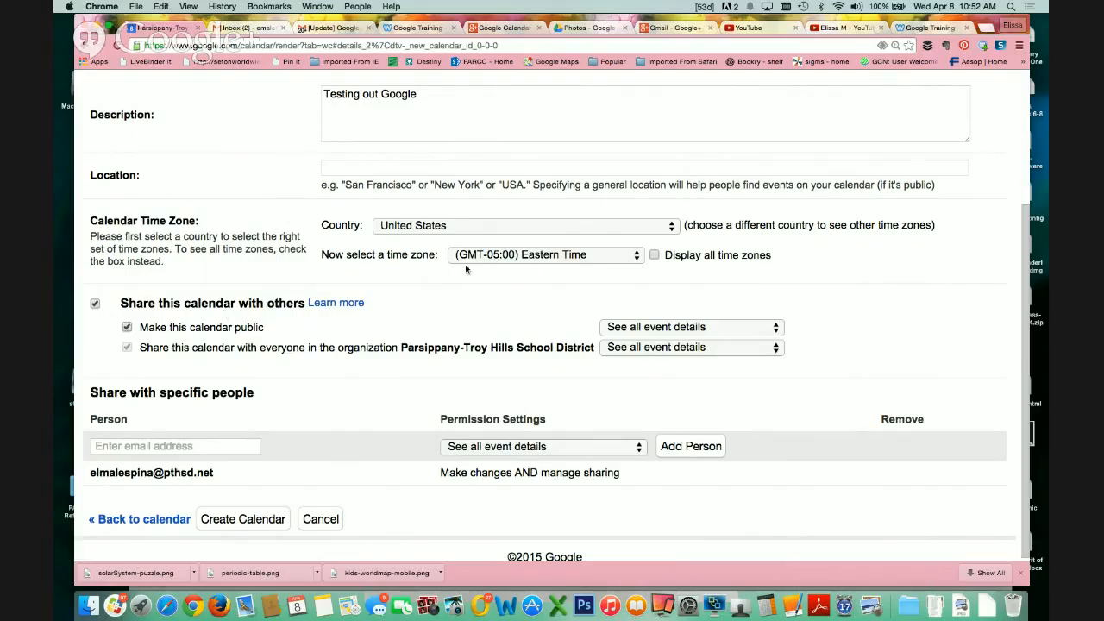
pyautogui.click(672, 327)
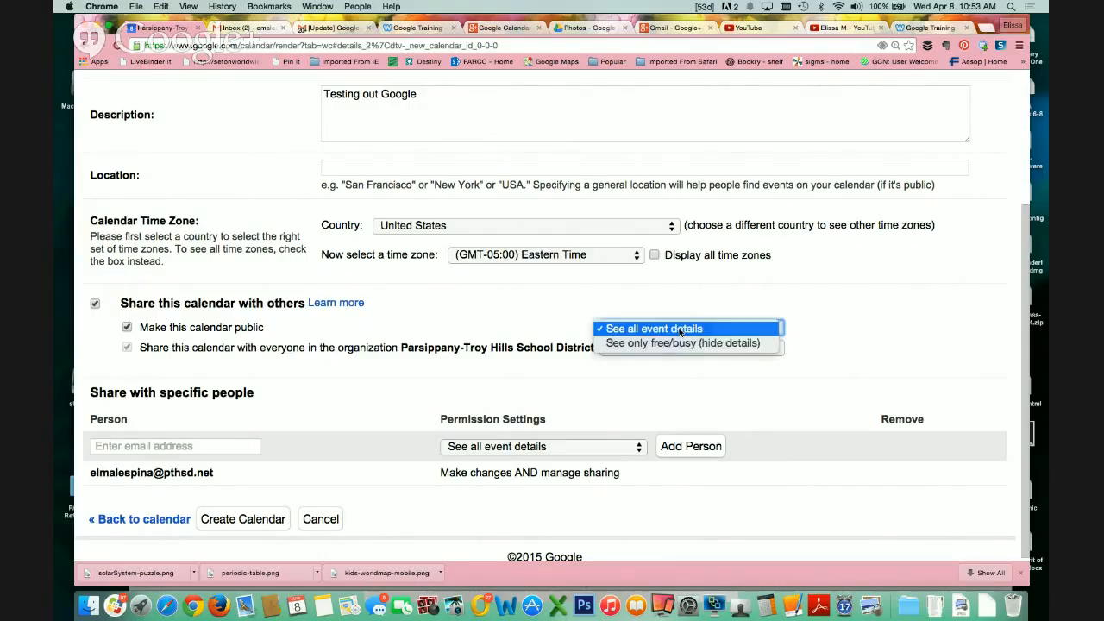
pyautogui.click(675, 332)
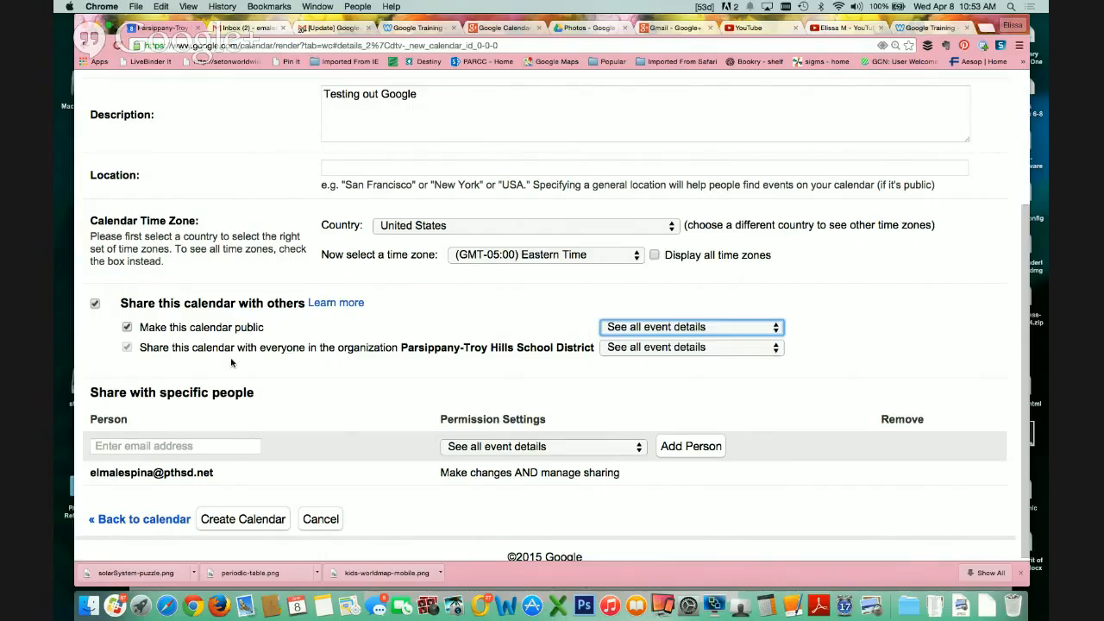
pyautogui.click(127, 349)
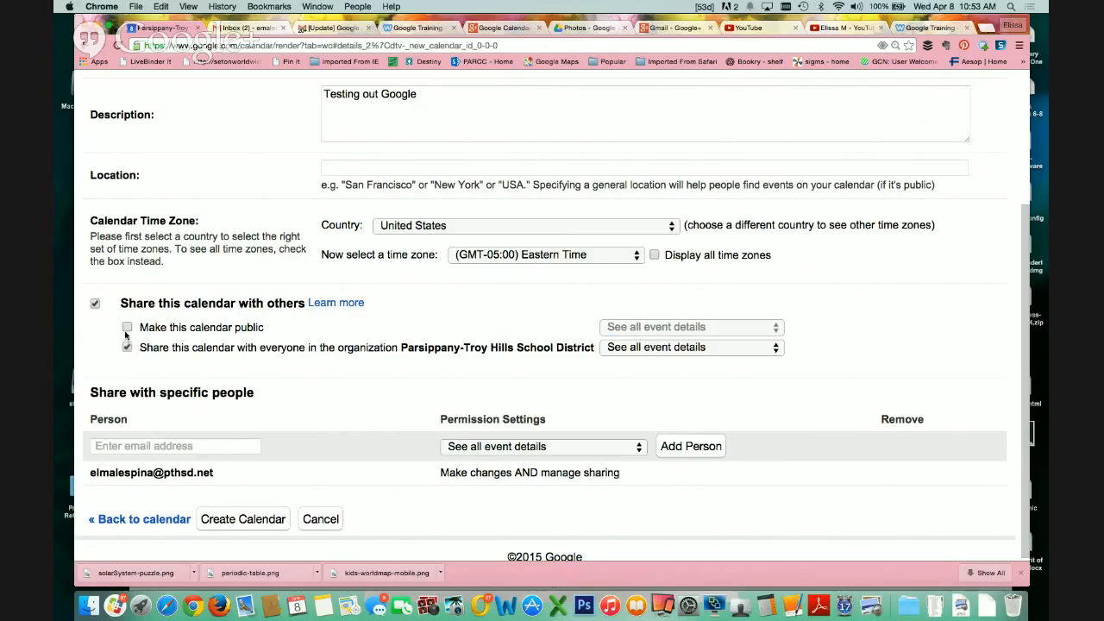
# Step: Check the event visibility options for the organization, and turn off sharing the calendar with others
pyautogui.click(663, 348)
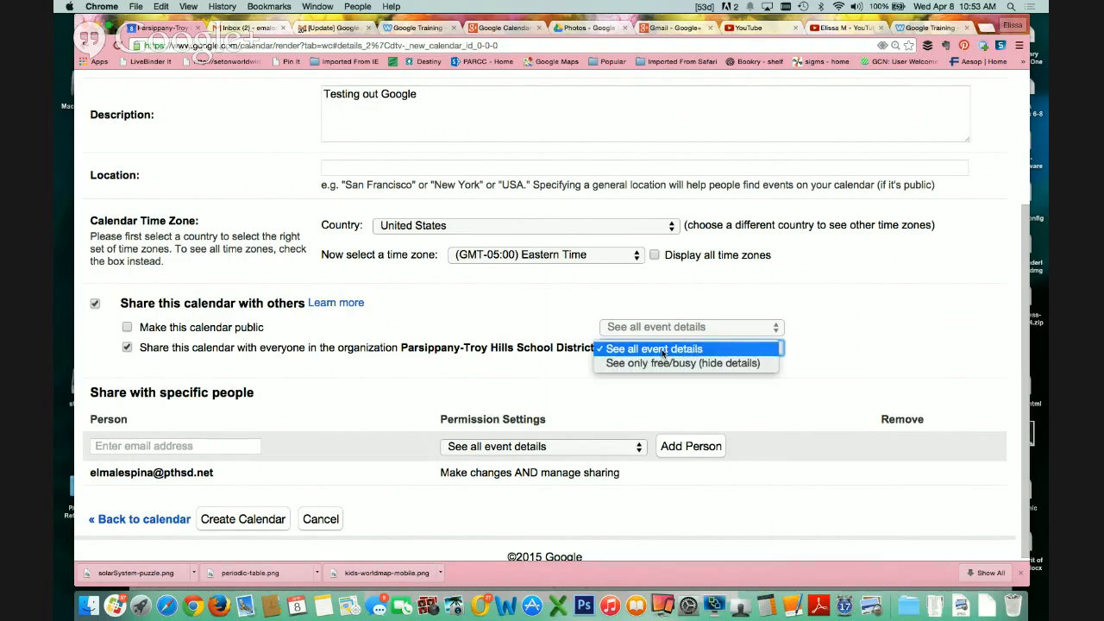
pyautogui.click(661, 350)
pyautogui.scroll(-1, 413, 324)
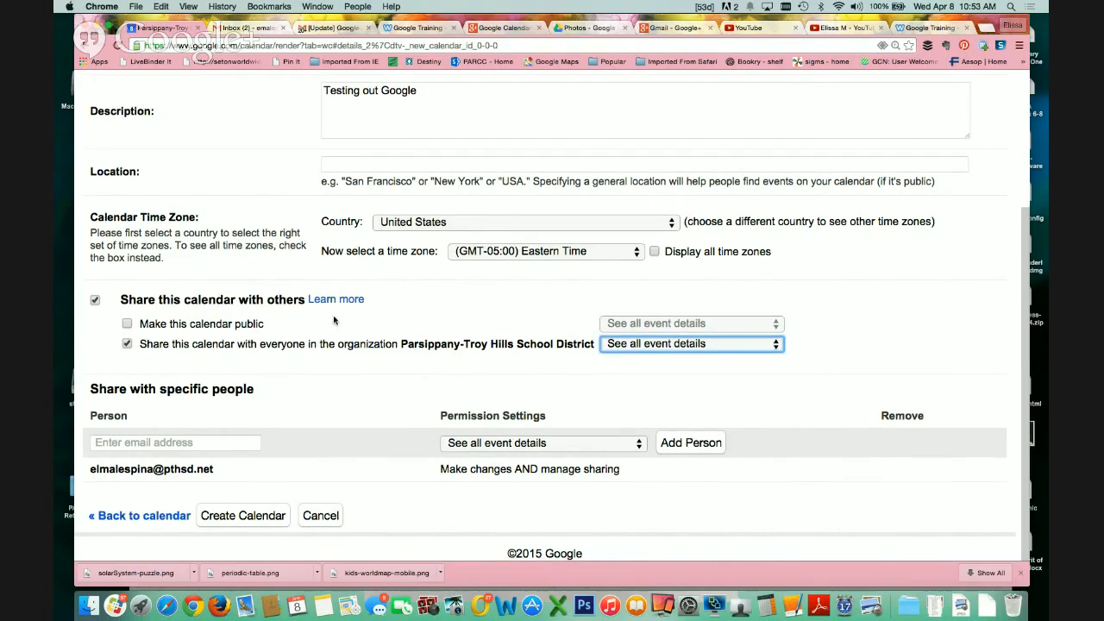
pyautogui.click(130, 346)
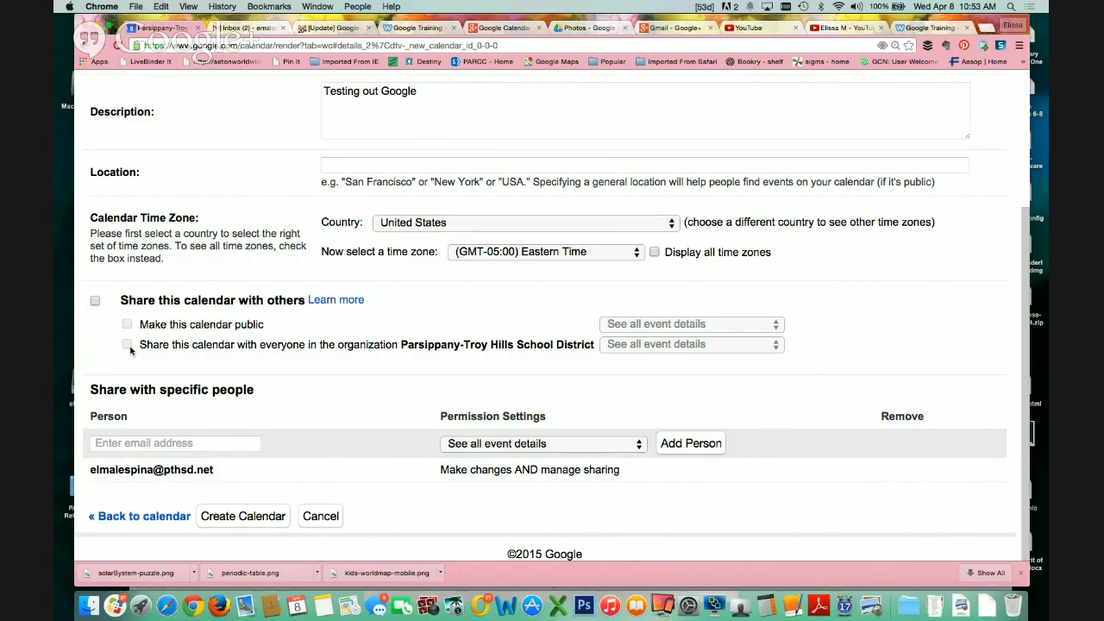
pyautogui.scroll(-1, 130, 350)
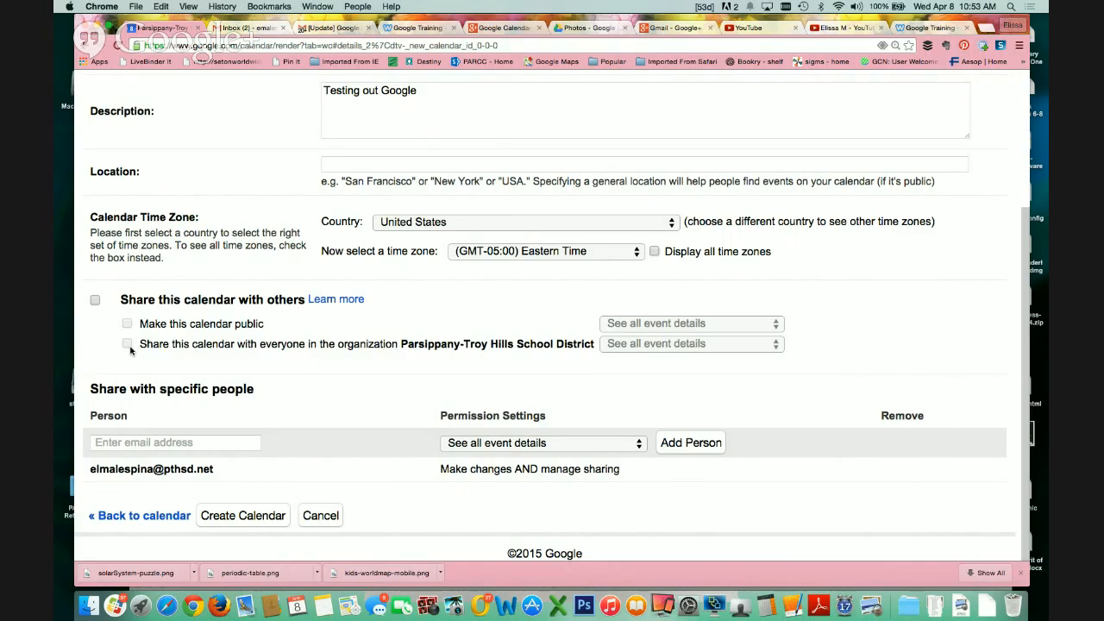
# Step: Share the calendar with a specific colleague from the suggestions and grant permission to make changes and manage sharing
pyautogui.click(136, 445)
pyautogui.write('ti')
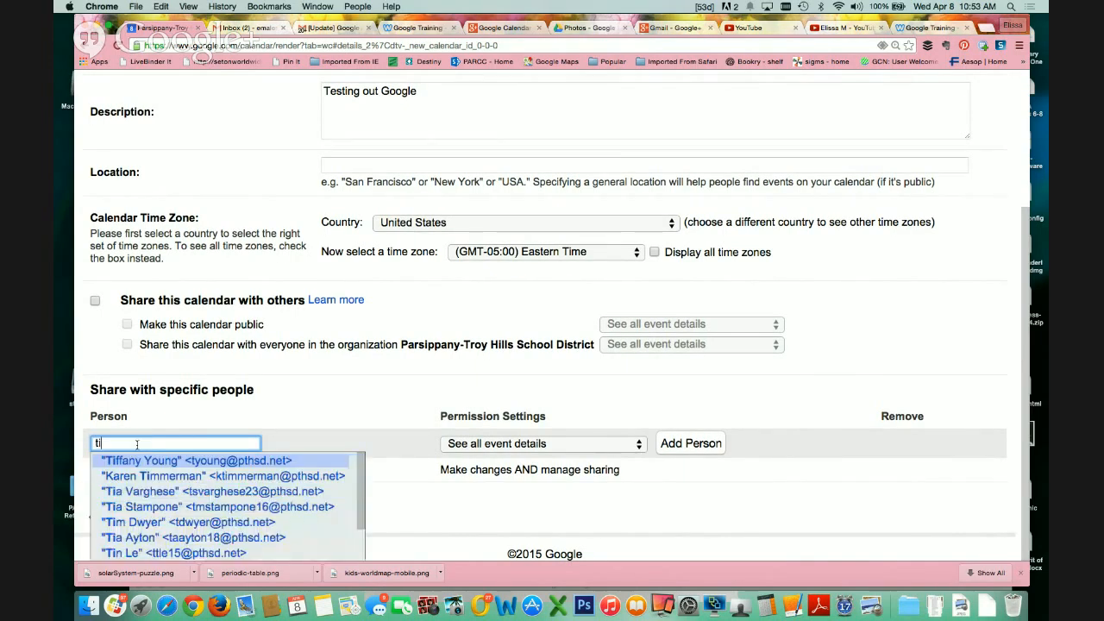
pyautogui.click(155, 461)
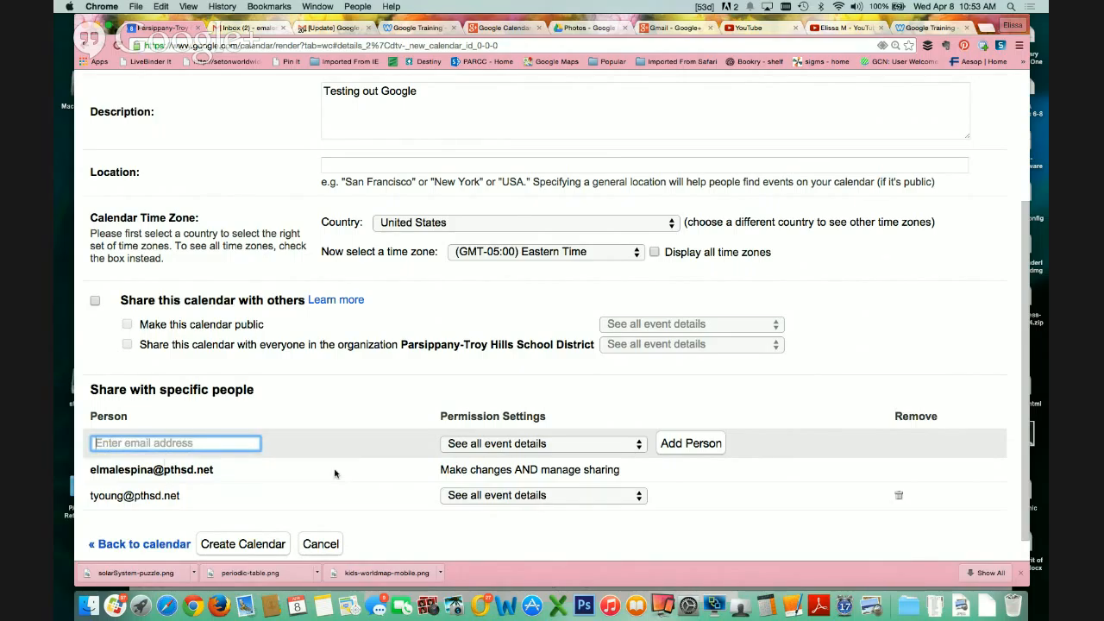
pyautogui.scroll(-1, 340, 470)
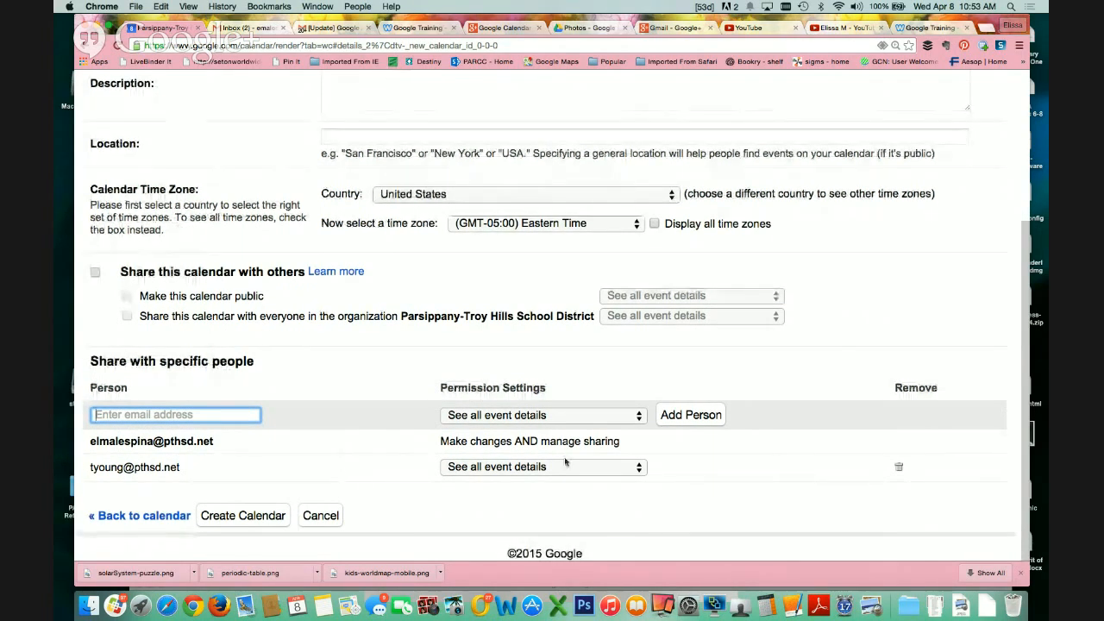
pyautogui.click(627, 470)
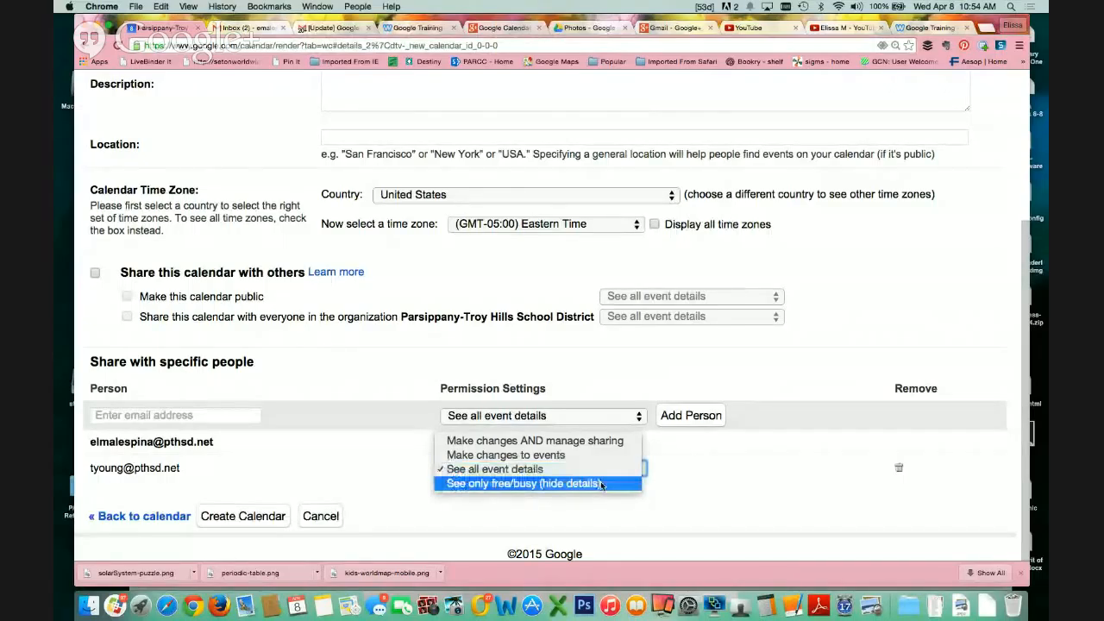
pyautogui.click(596, 441)
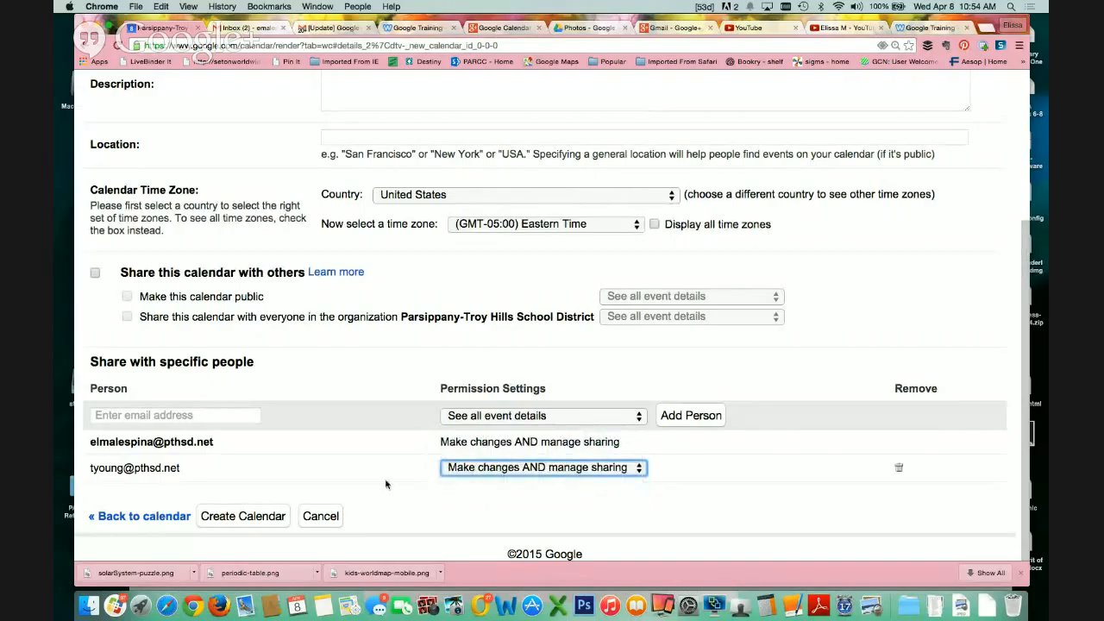
# Step: Review the entered calendar details and sharing settings, and create the calendar
pyautogui.scroll(1, 415, 489)
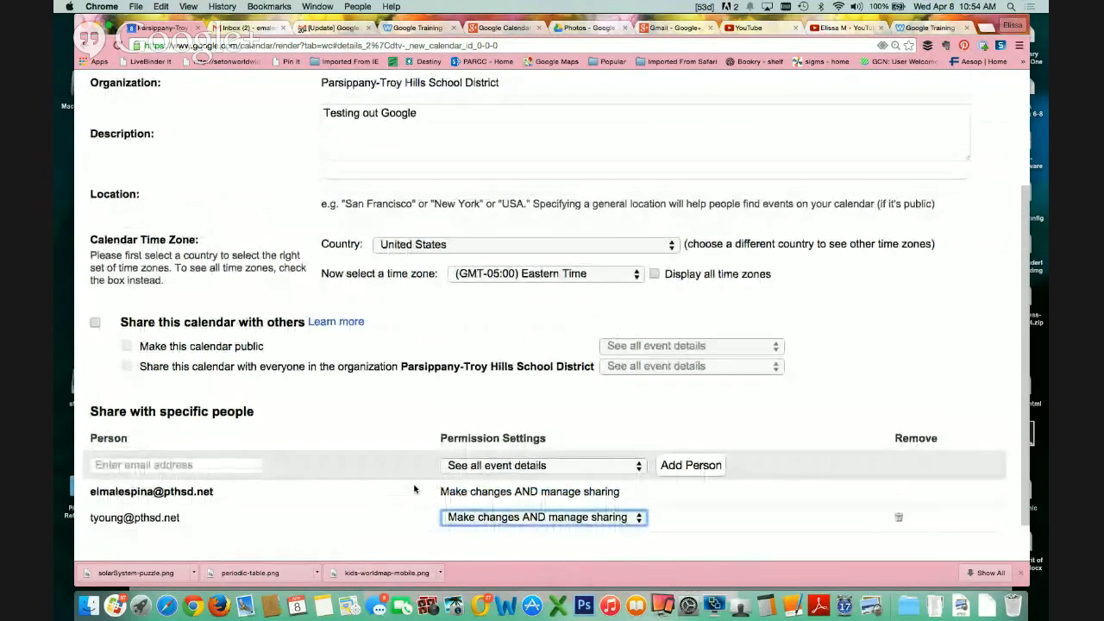
pyautogui.scroll(-1, 414, 489)
pyautogui.scroll(5, 414, 489)
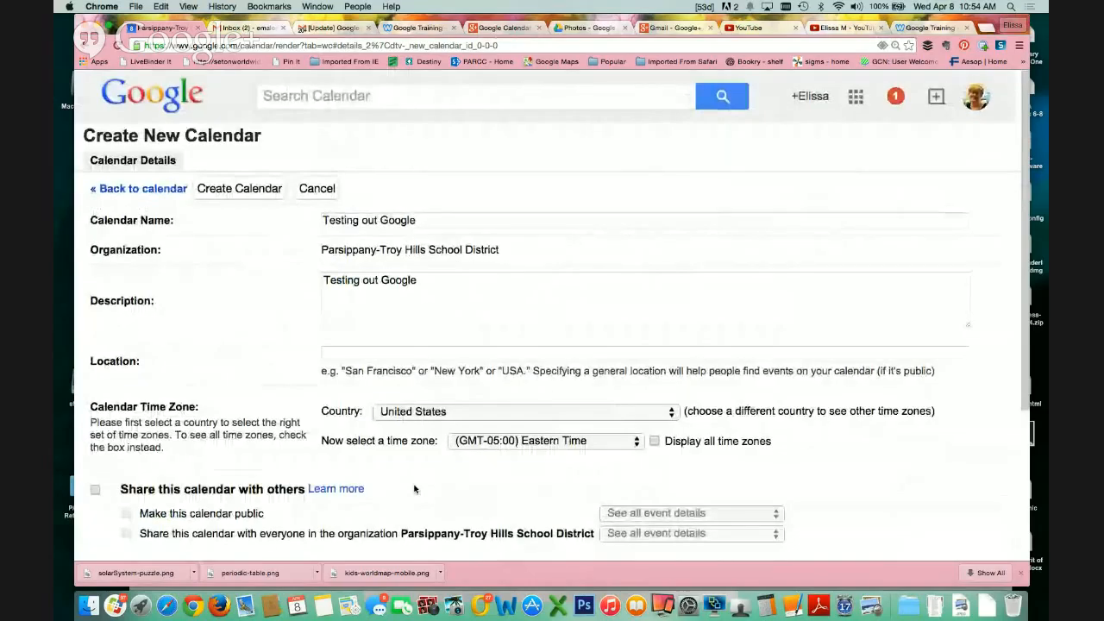
pyautogui.scroll(-5, 414, 490)
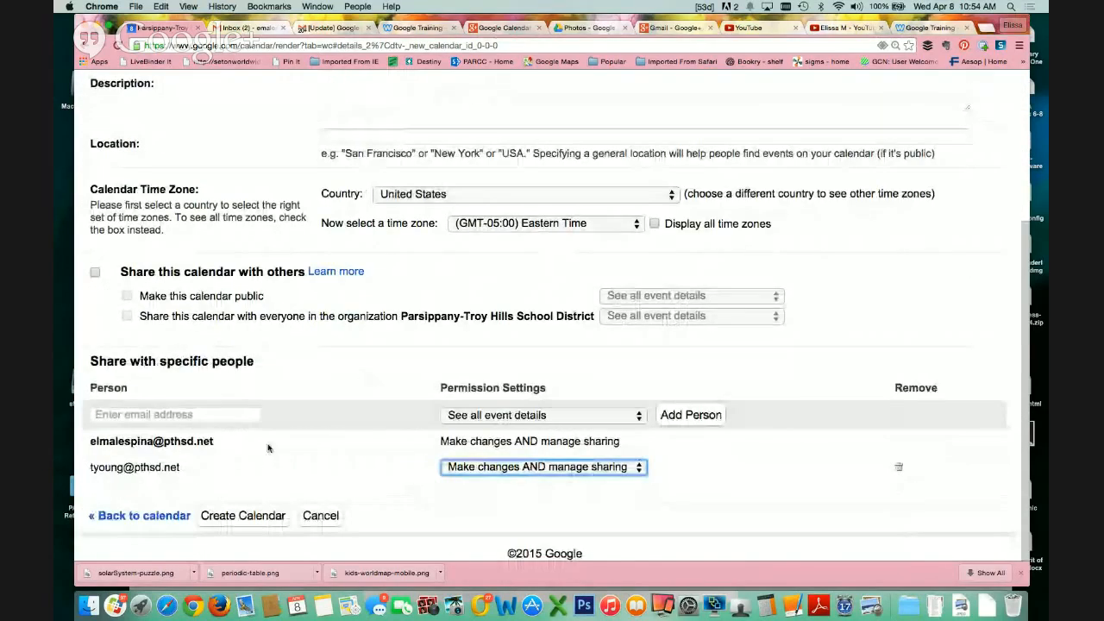
pyautogui.click(258, 518)
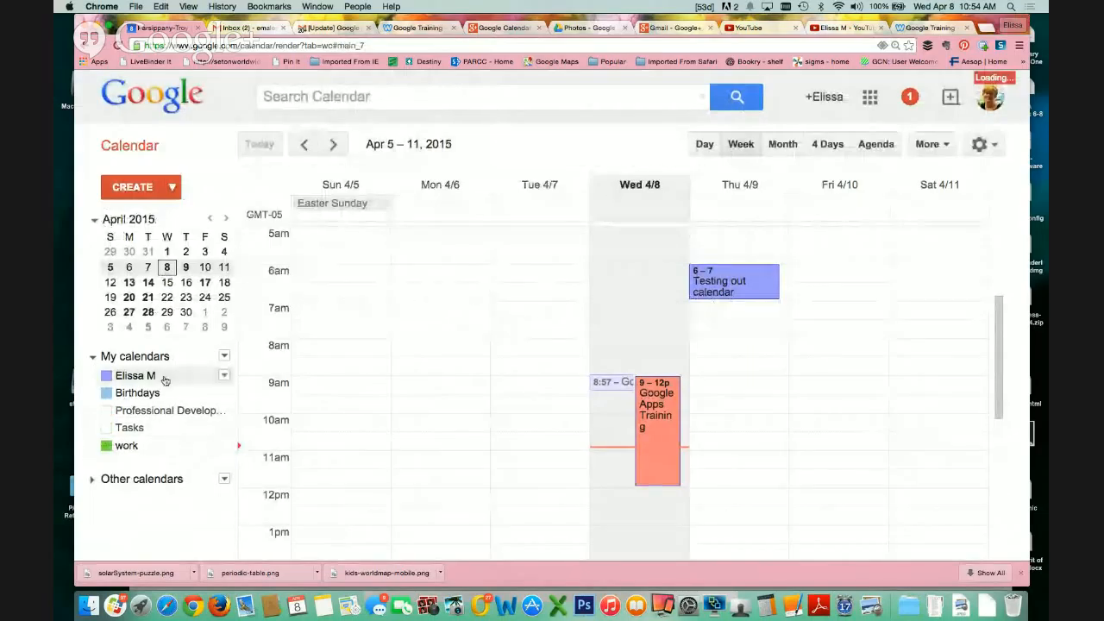
# Step: Expand the other calendars list, and hide and show the Testing out Google calendar again
pyautogui.click(212, 484)
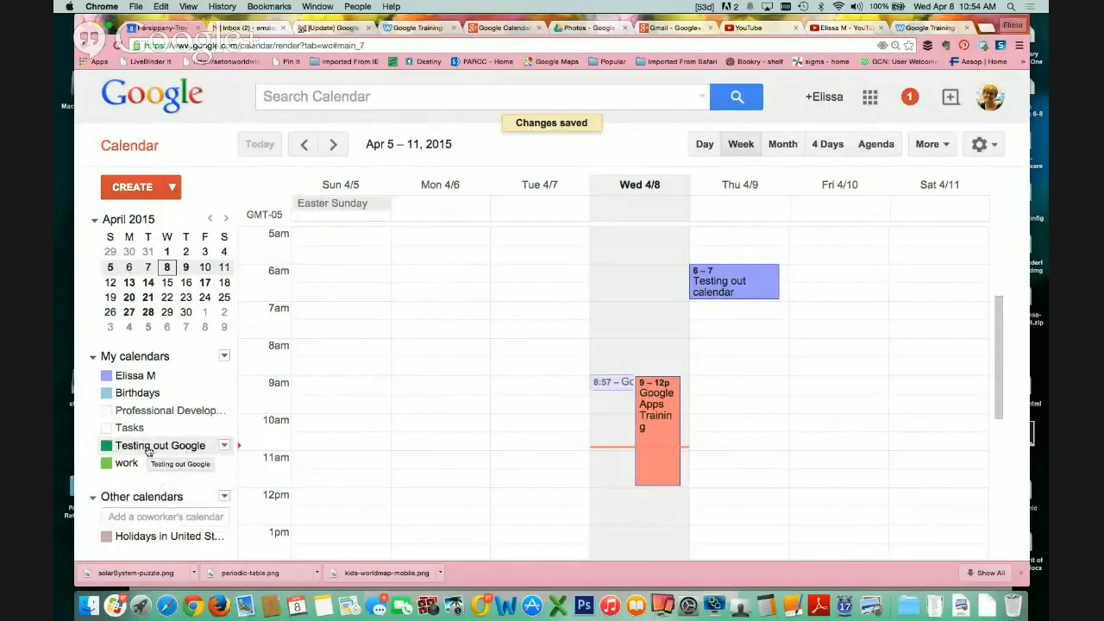
pyautogui.click(149, 450)
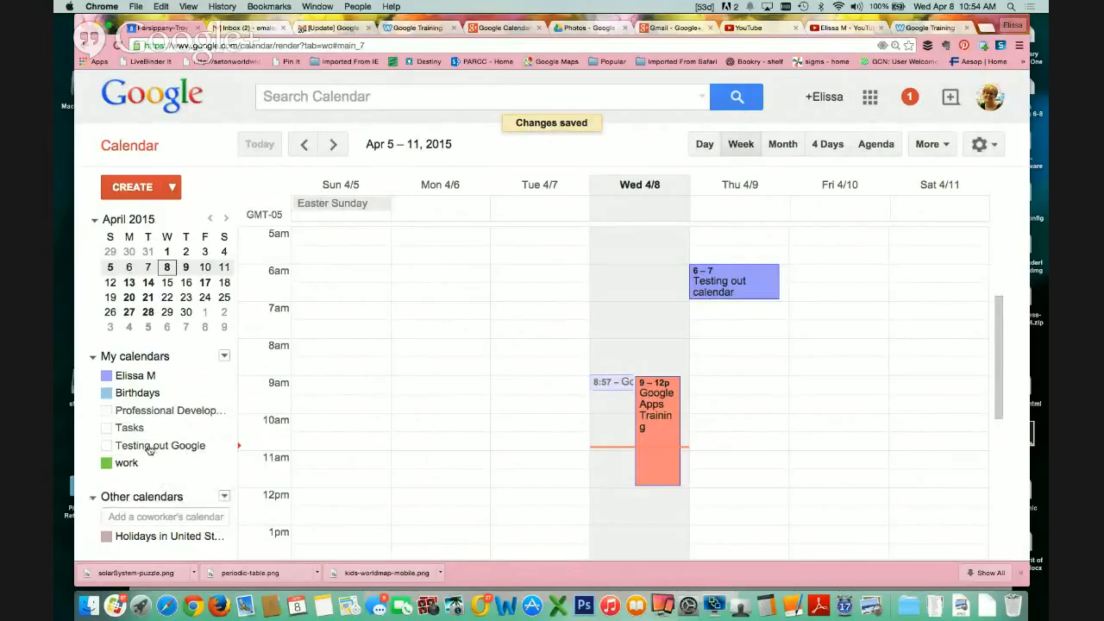
pyautogui.click(149, 451)
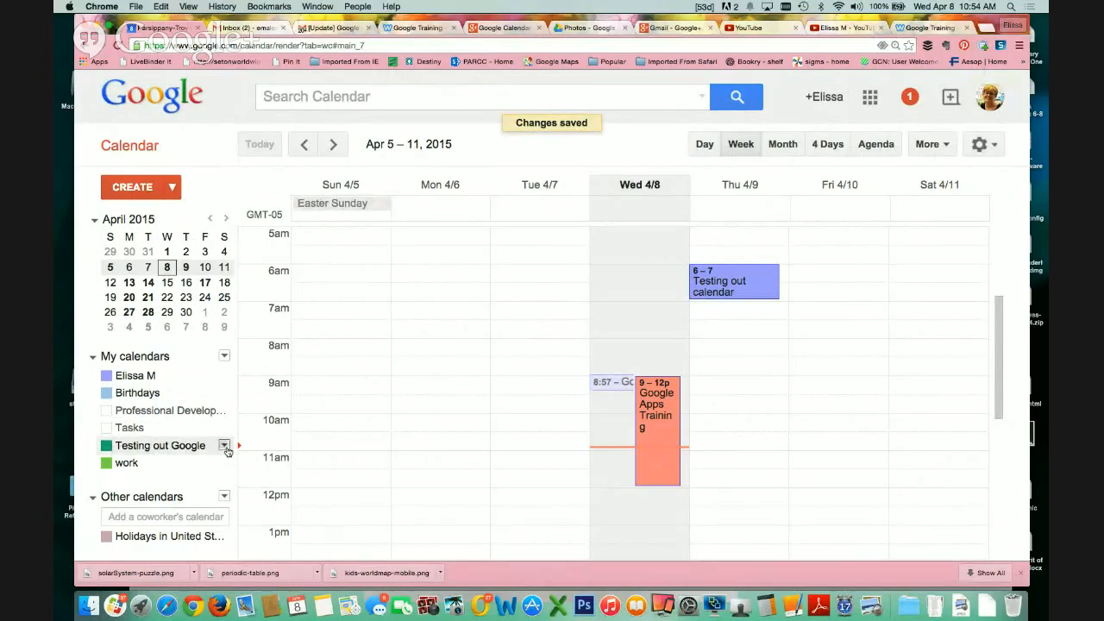
# Step: Display only the Testing out Google calendar and change its color to pink
pyautogui.click(224, 447)
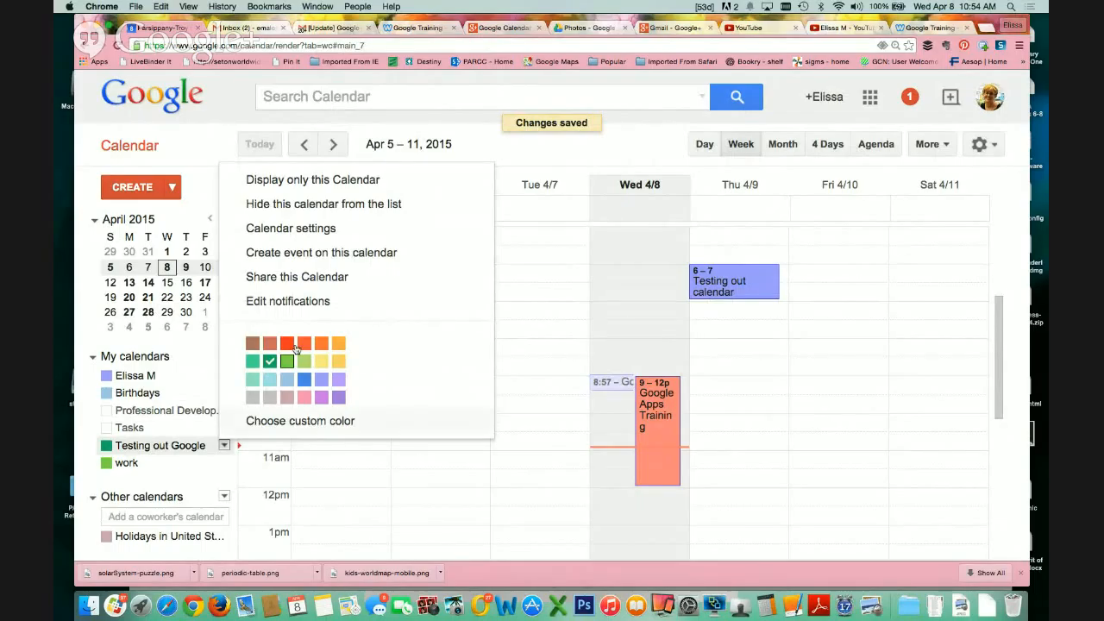
pyautogui.click(298, 182)
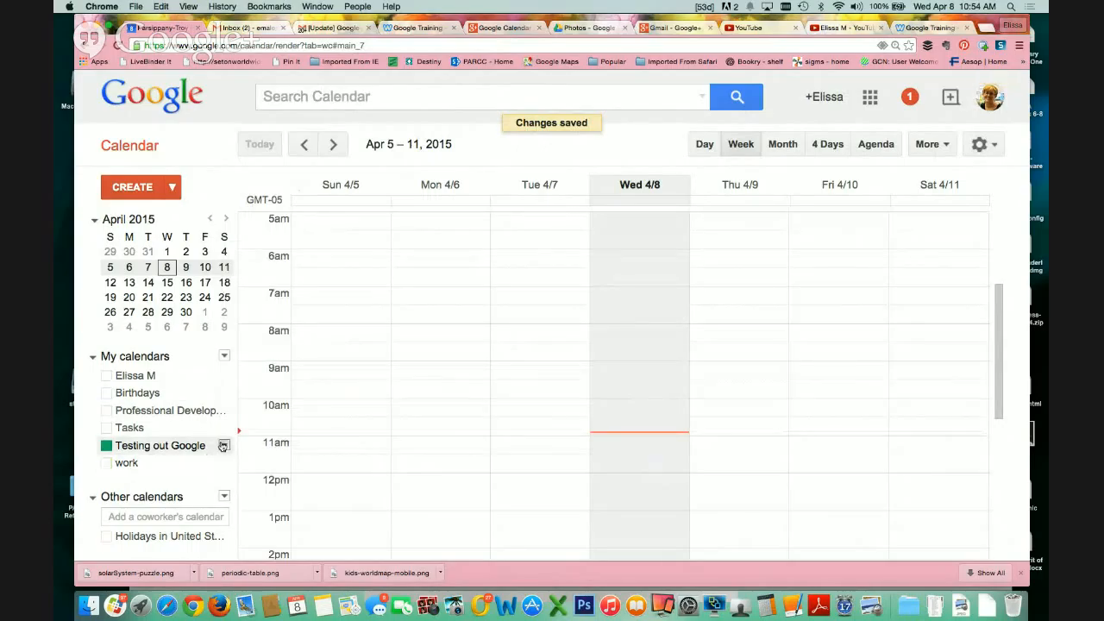
pyautogui.click(224, 446)
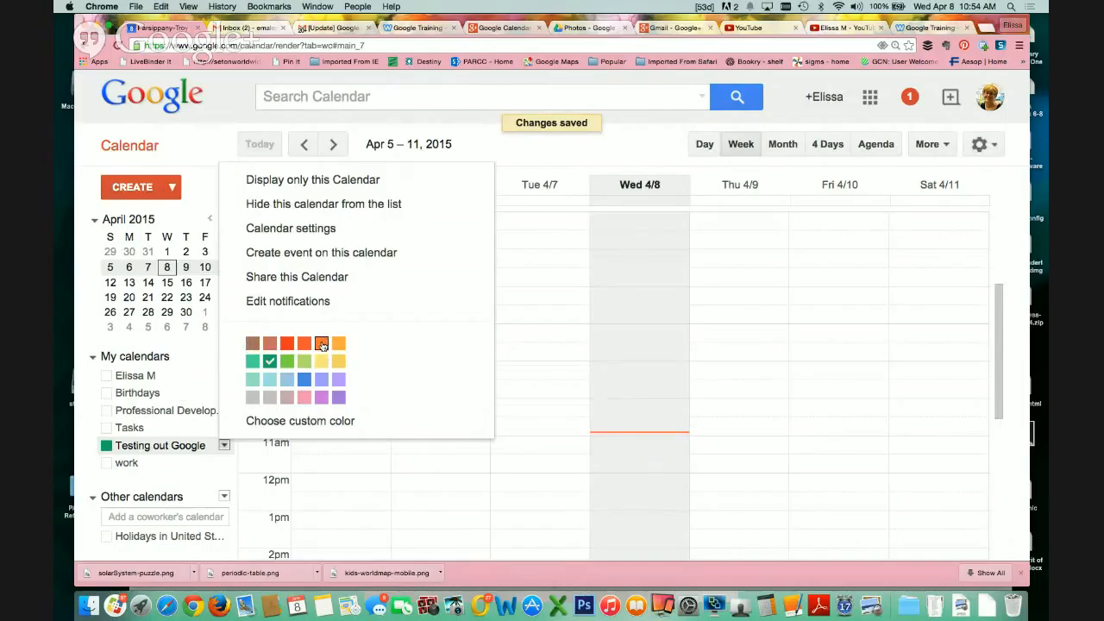
pyautogui.click(304, 398)
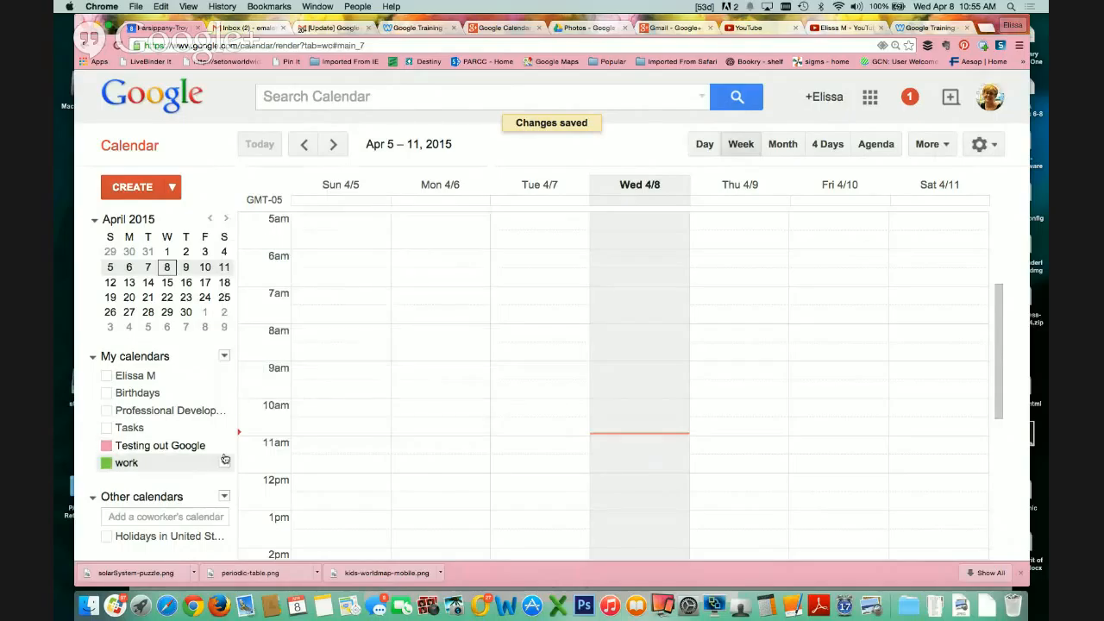
# Step: Open the settings of the Testing out Google calendar and look through its details and sharing settings
pyautogui.click(224, 446)
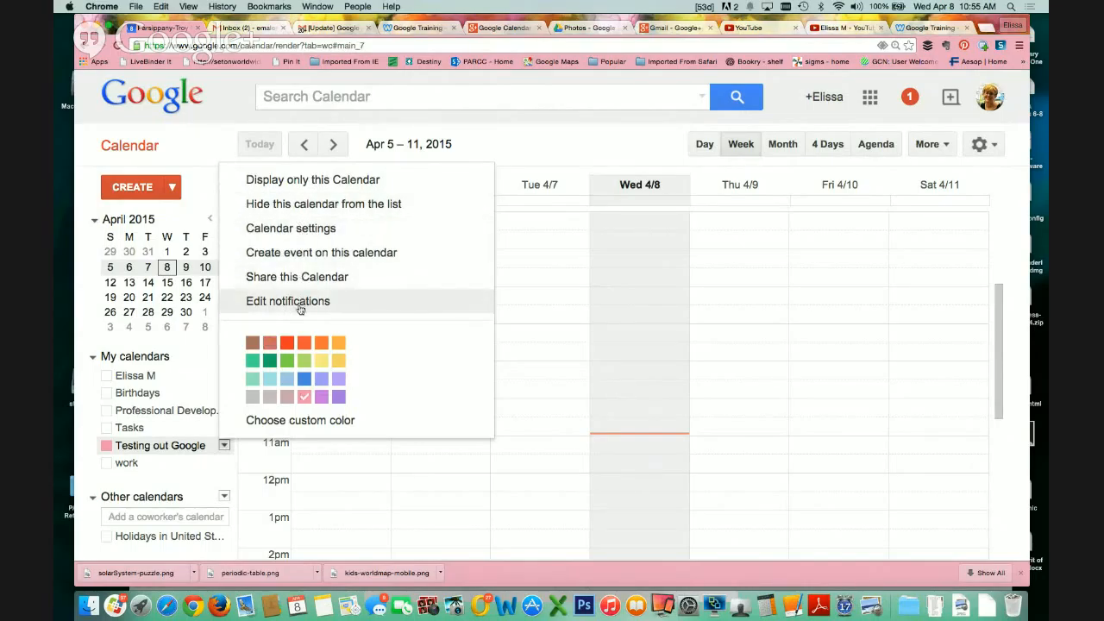
pyautogui.click(312, 226)
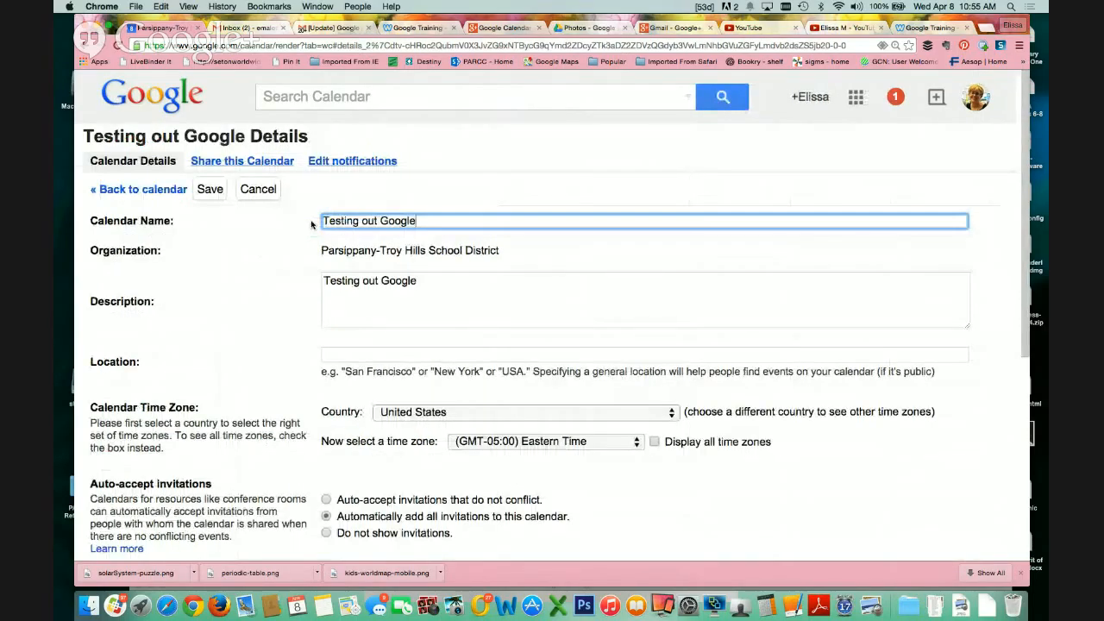
pyautogui.scroll(-1, 312, 226)
pyautogui.click(242, 138)
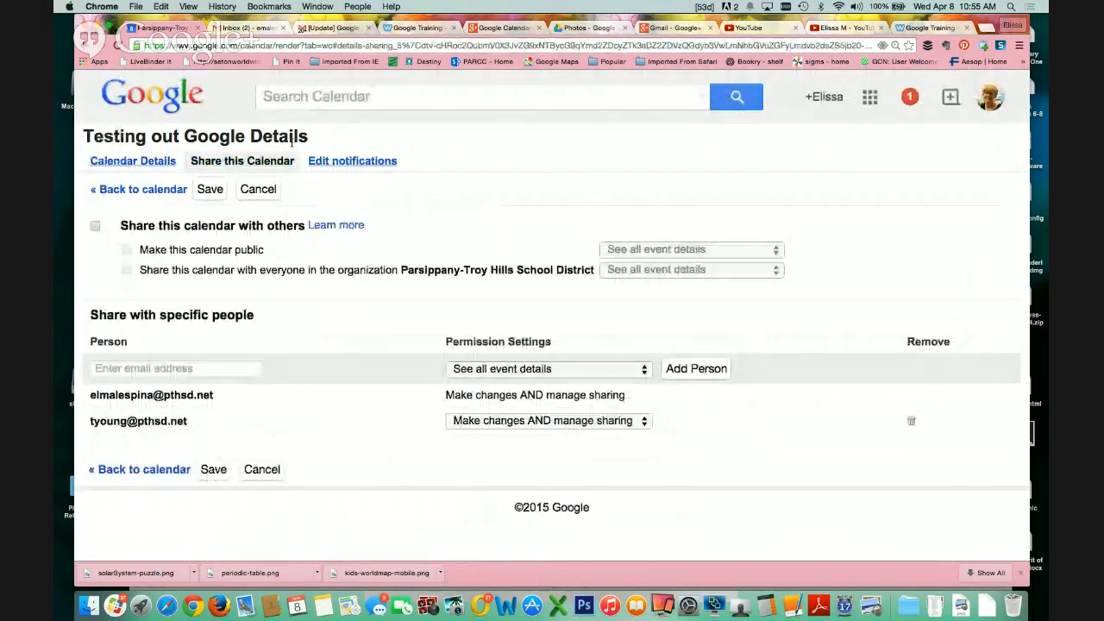
# Step: Add a default pop-up notification 10 minutes before each event on the calendar, review the other notification options, and save the settings
pyautogui.click(348, 162)
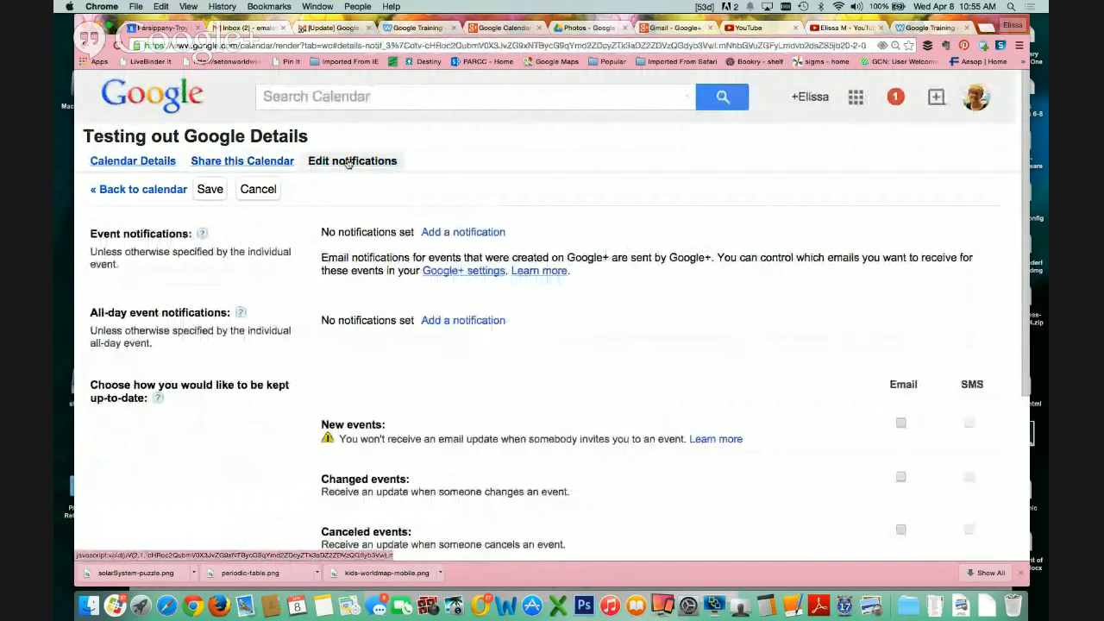
pyautogui.scroll(-3, 347, 162)
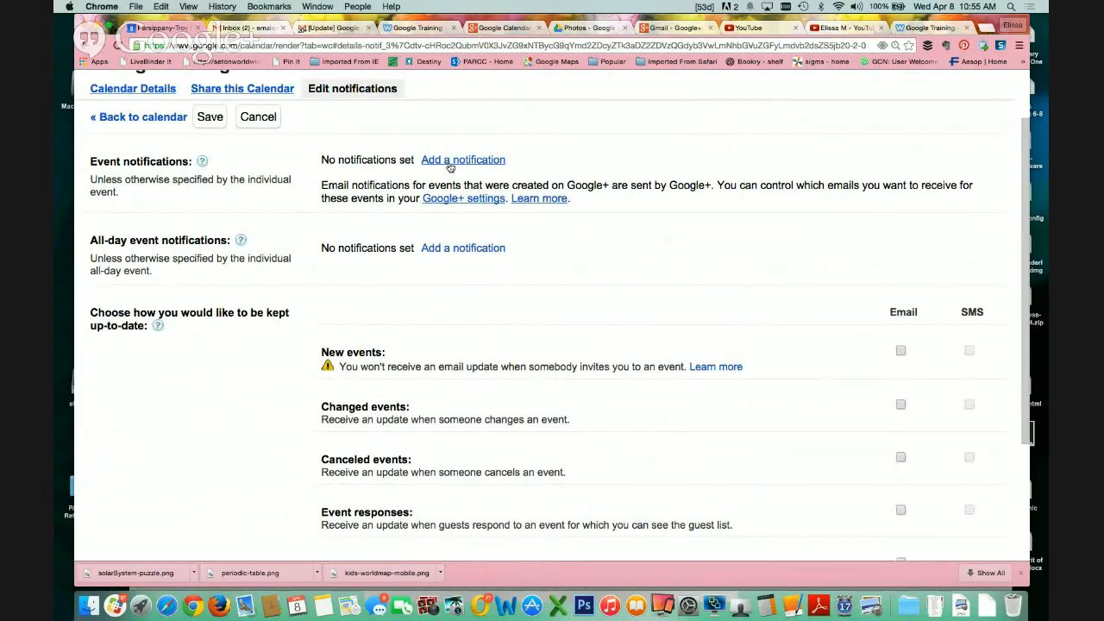
pyautogui.click(450, 161)
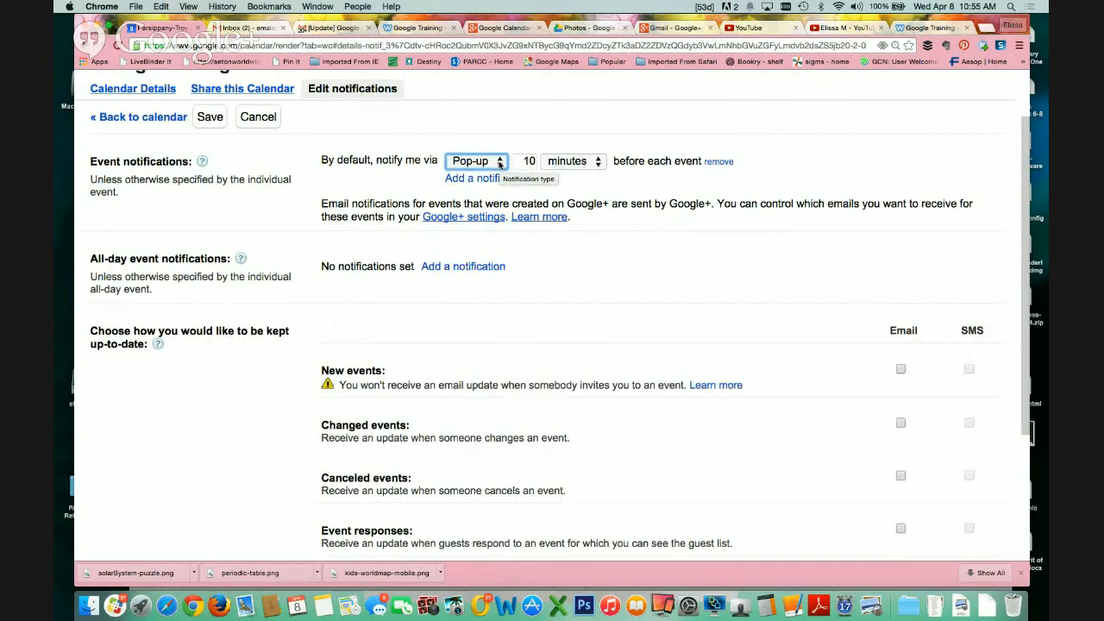
pyautogui.scroll(-5, 496, 169)
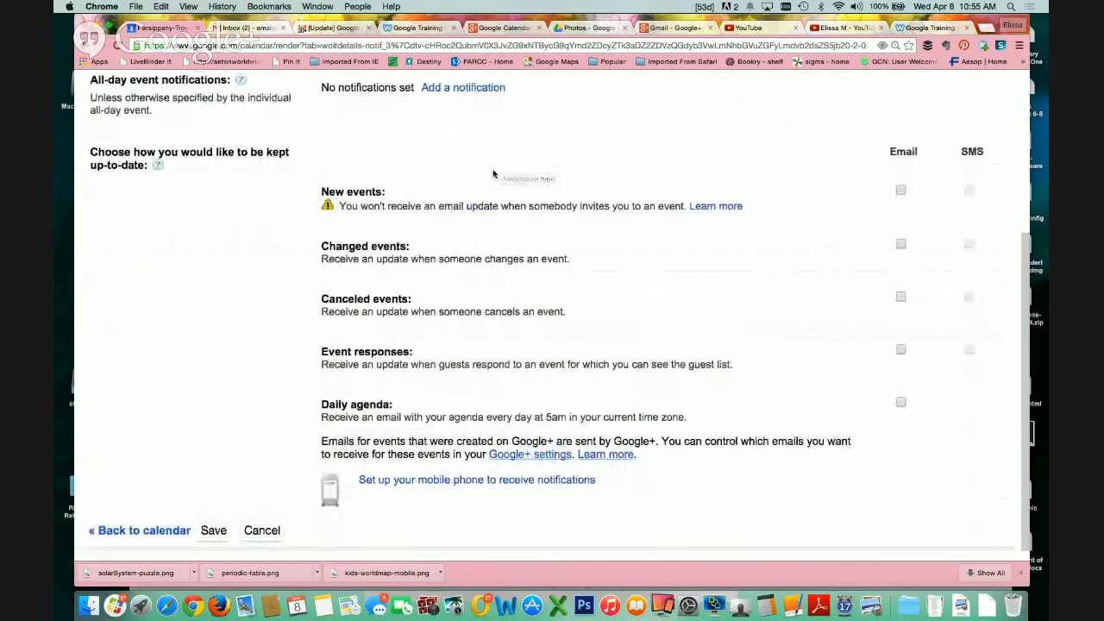
pyautogui.scroll(7, 492, 173)
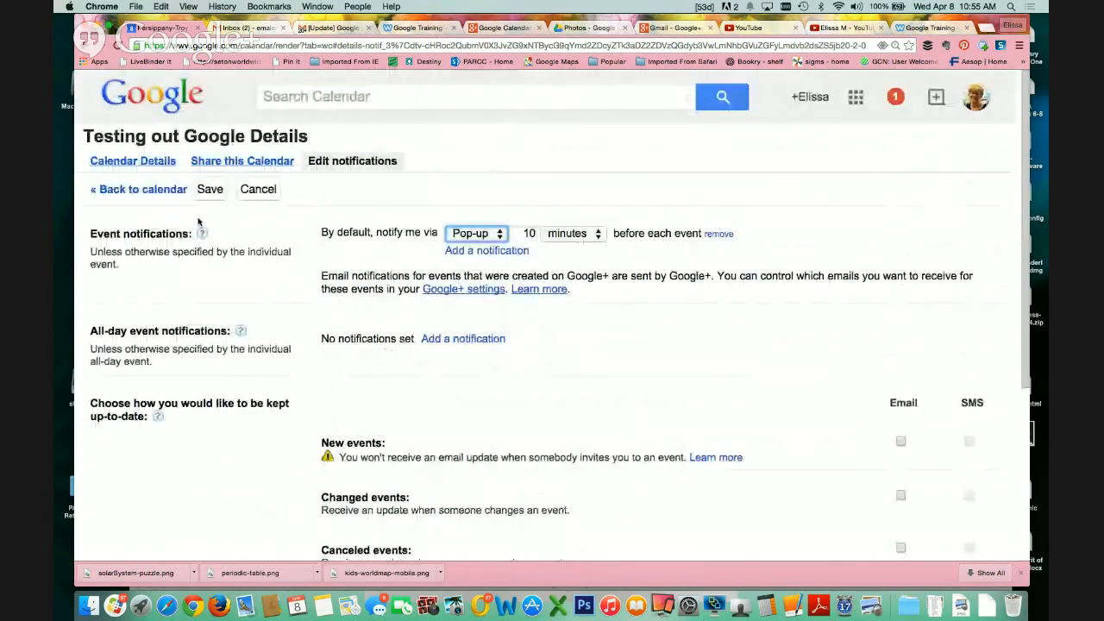
pyautogui.click(211, 189)
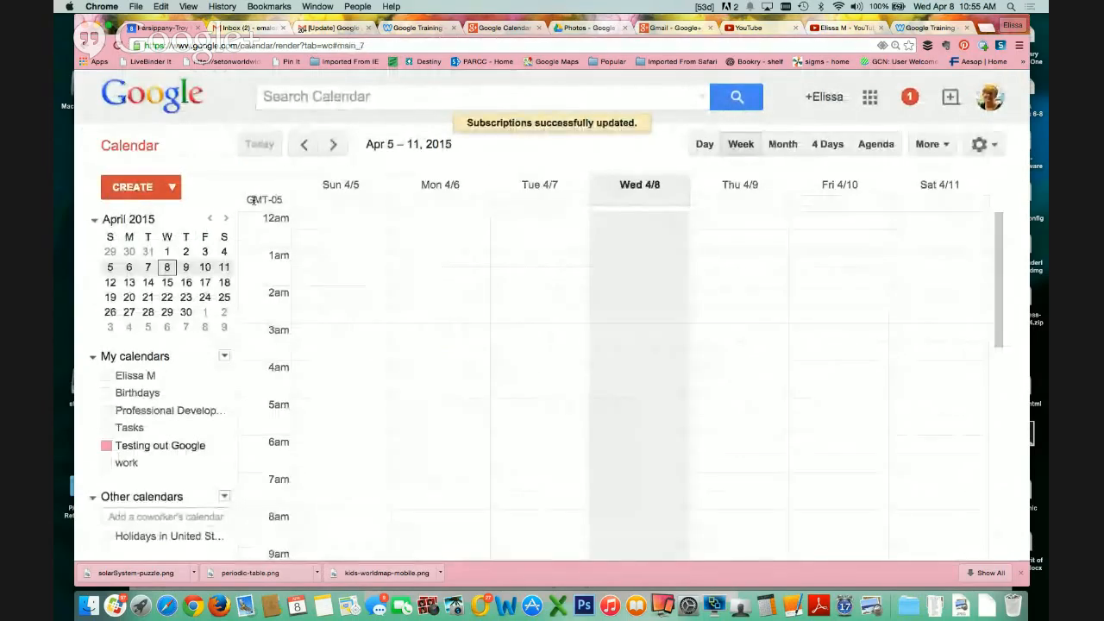